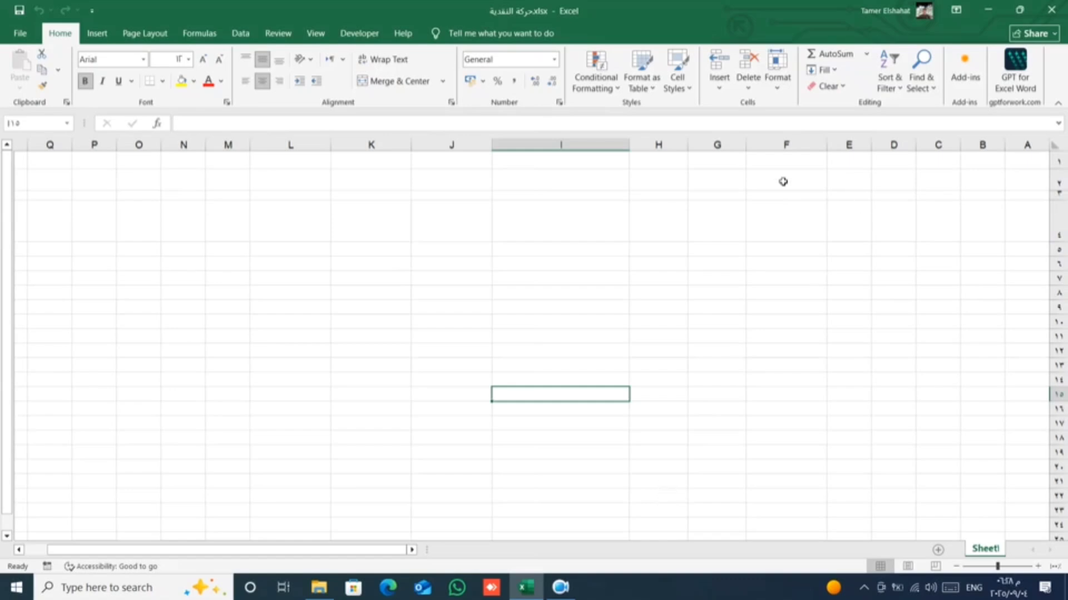
Type the Arabic title 'حركة الخزينة ( النقدية ) خلال شهر ...... لعام ٢٠٢٥' into F1.
click(783, 161)
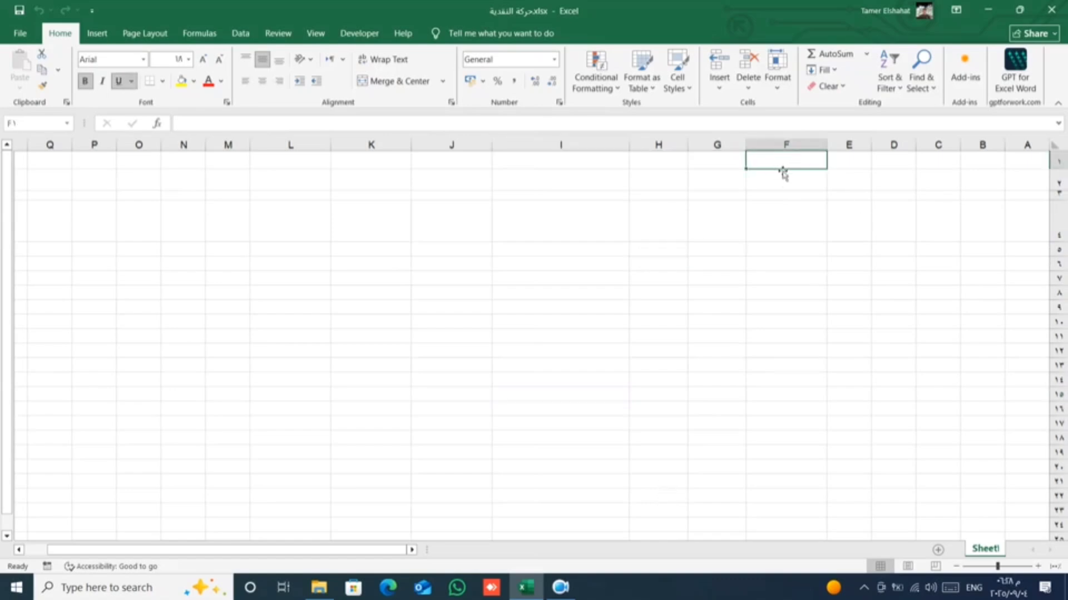
text(pv;m)
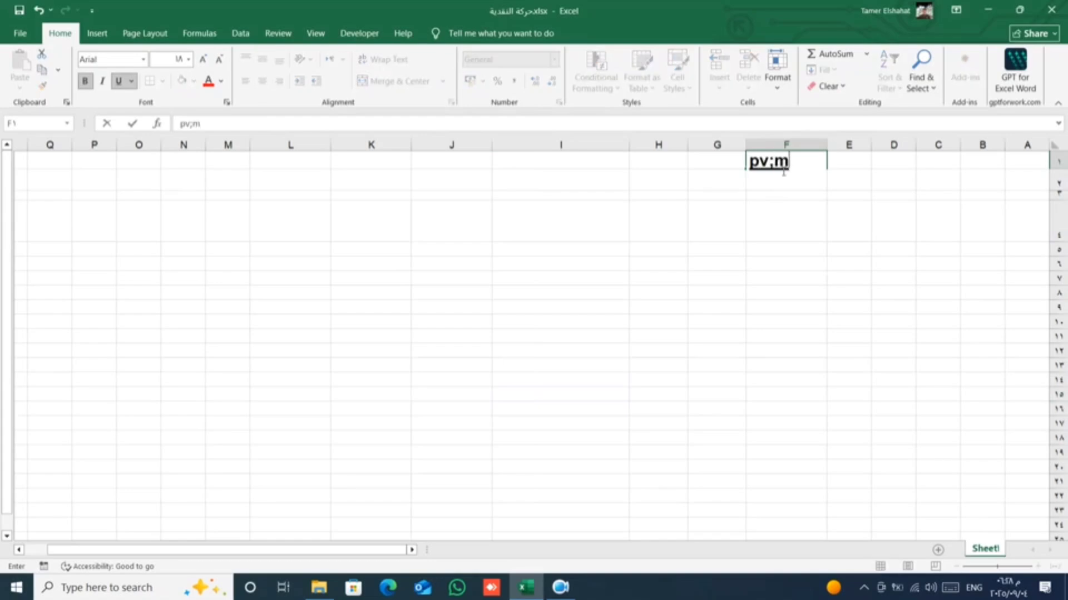
key(BackSpace)
key(BackSpace)
key(BackSpace)
key(BackSpace)
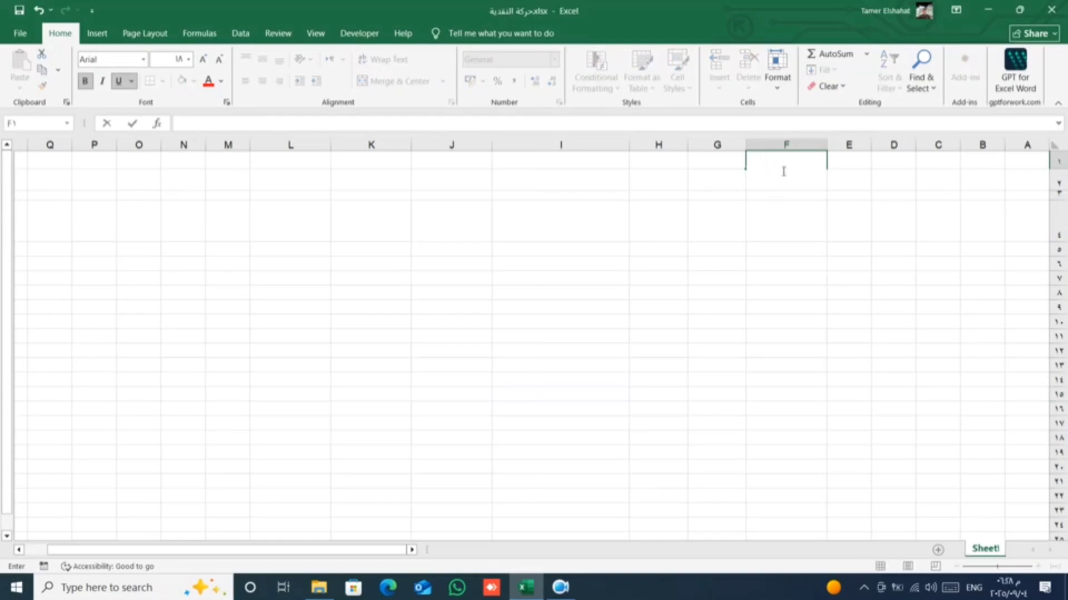
key(alt+shift)
text(حركة )
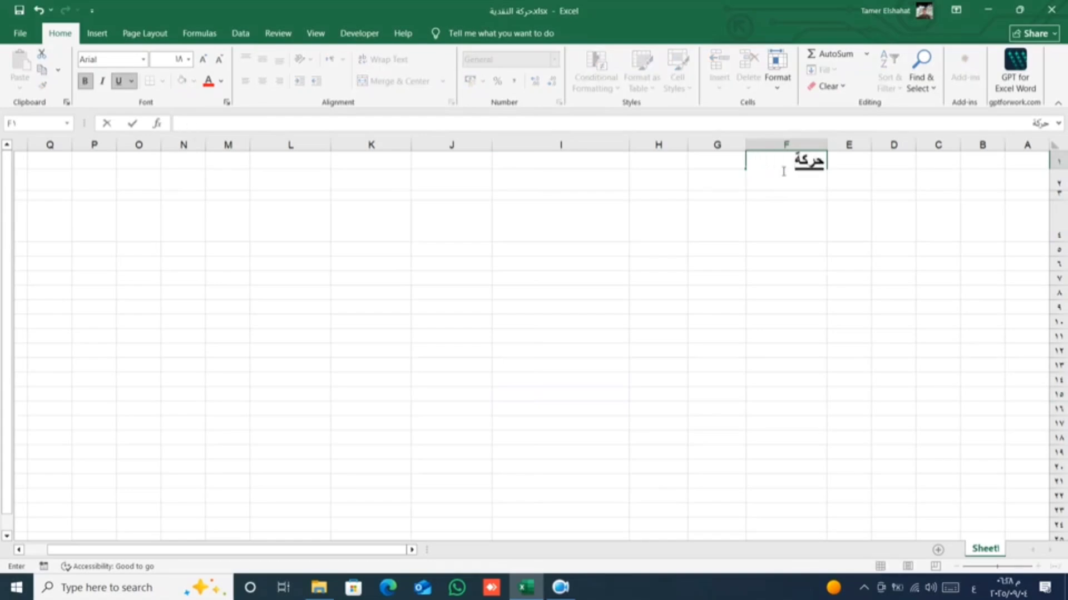
text(الخزي)
text(نة ( )
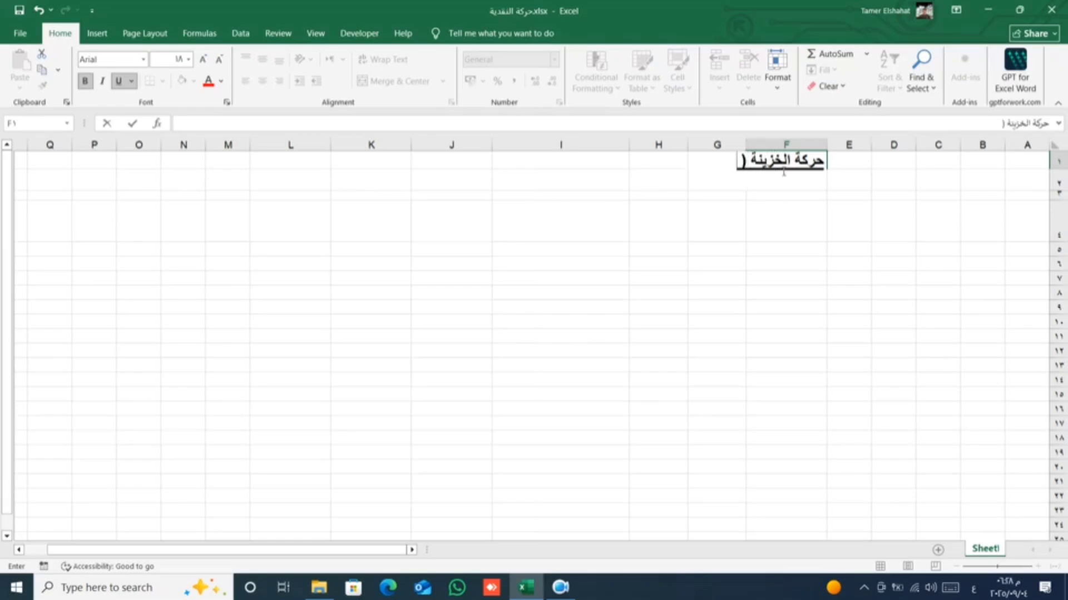
text(النقدية)
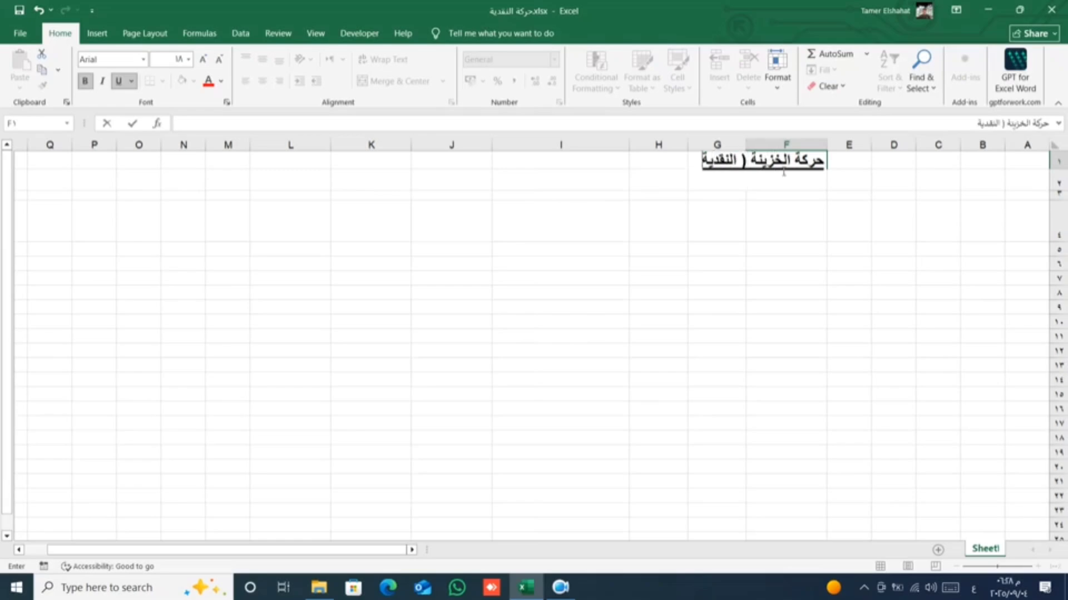
text( ) خلال )
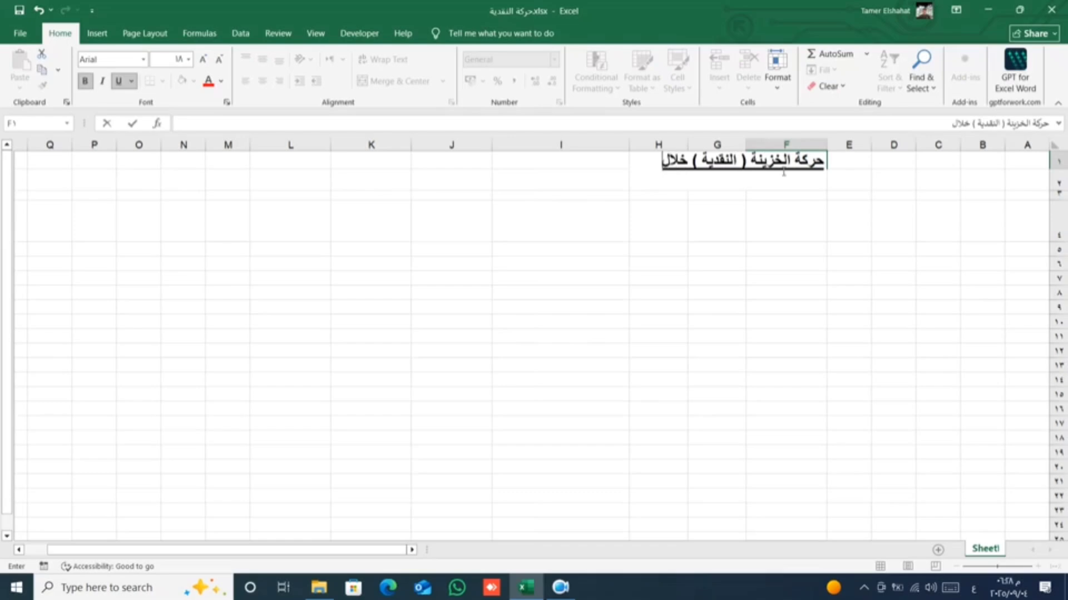
text(شهر)
text( ........)
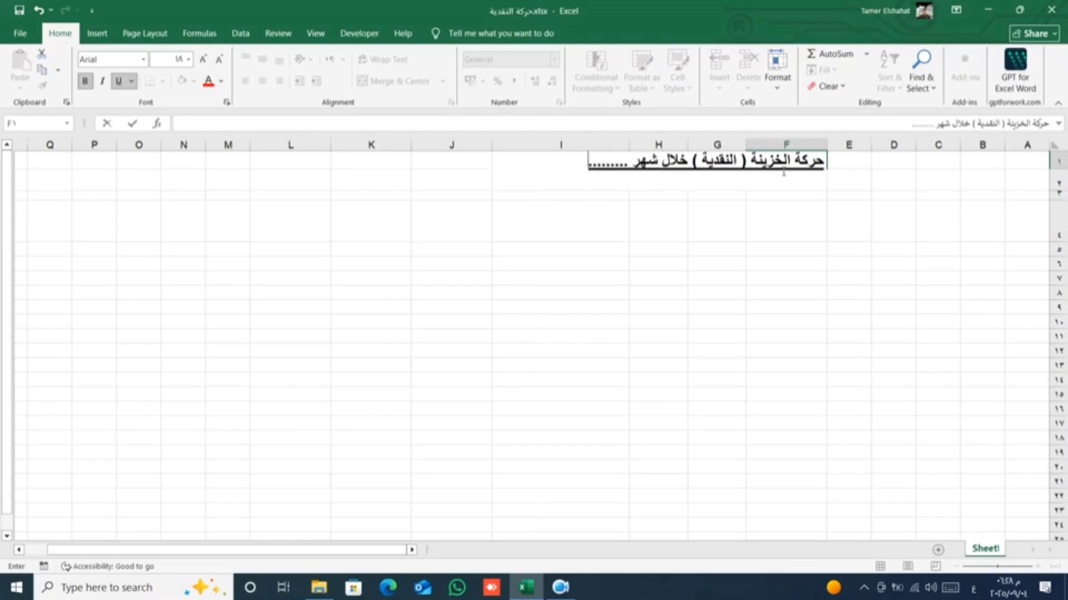
text(....... ل)
text(عام ٢٠)
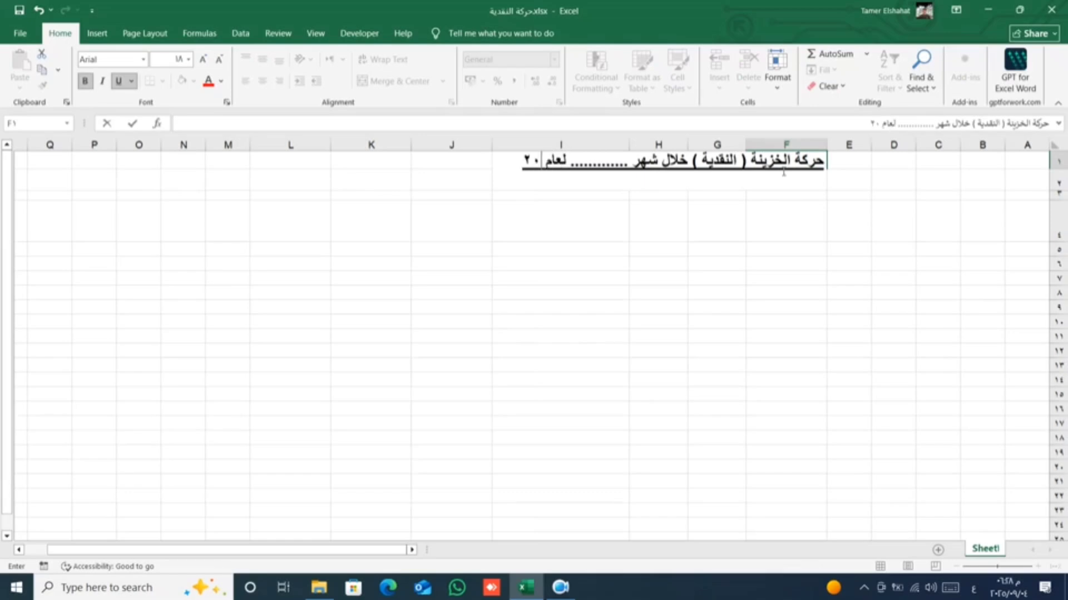
text(٢٥)
key(Return)
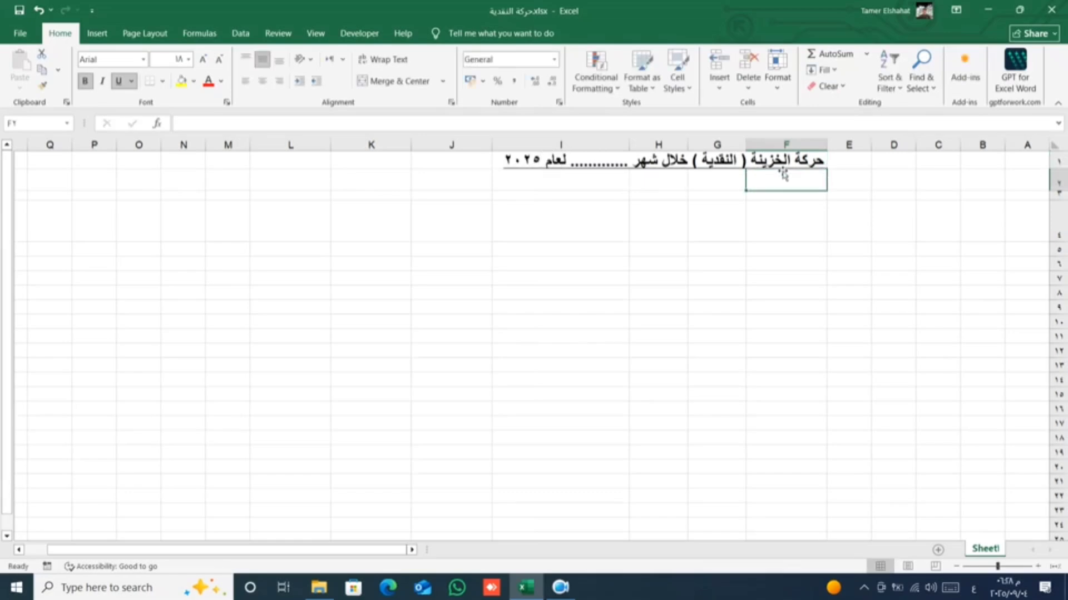
Enter headers التاريخ, رقم أذن الإستلام, رقم أذن الصرف and البيان across F4 to I4.
click(795, 227)
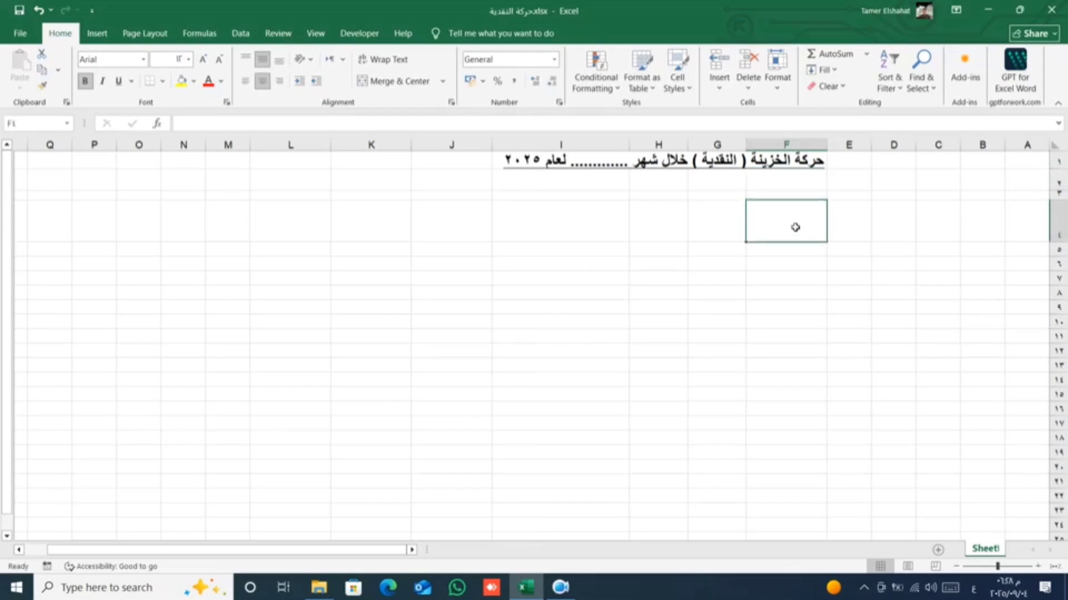
text(التار)
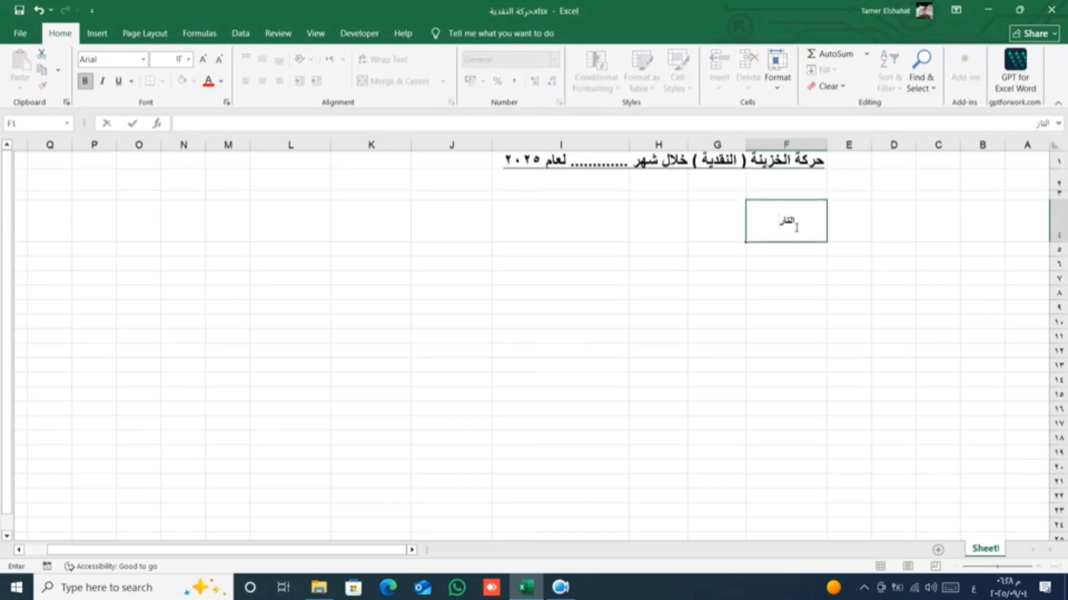
text(يخ)
key(Tab)
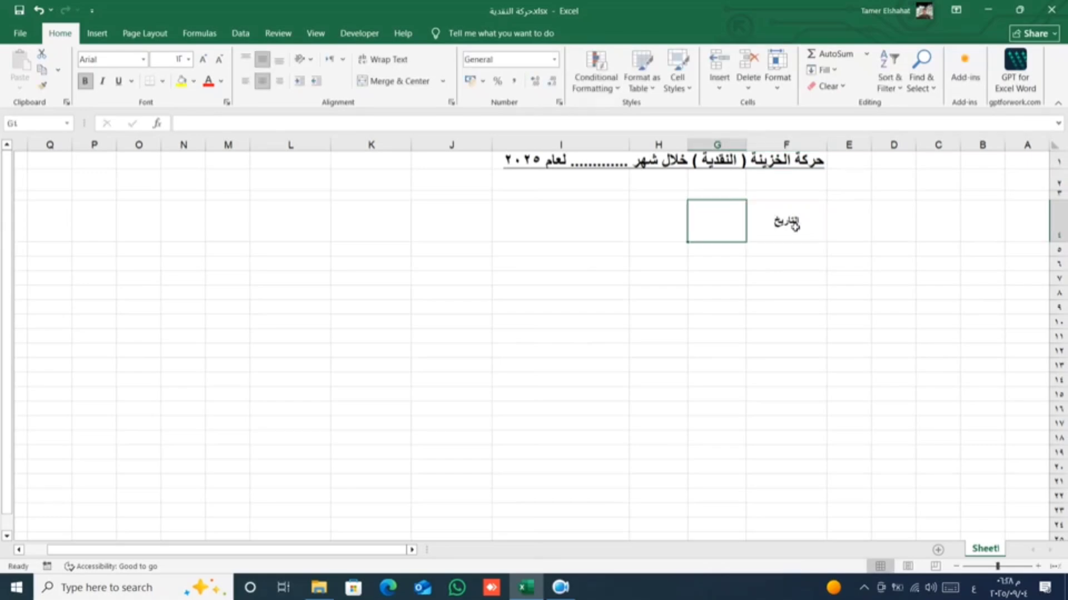
text(رقم)
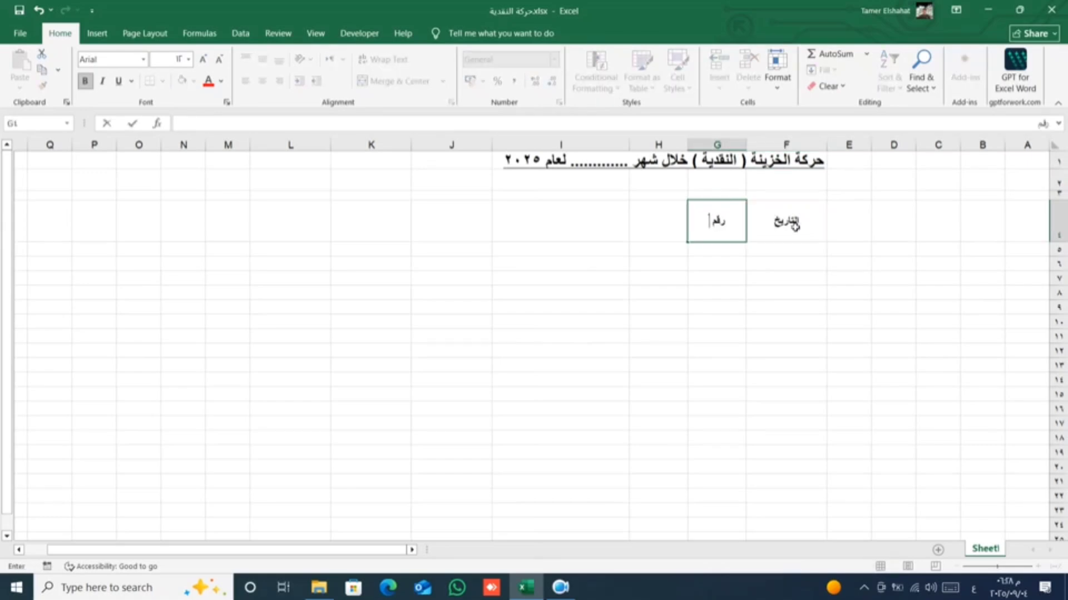
text( أذ)
text(ن الإستلا)
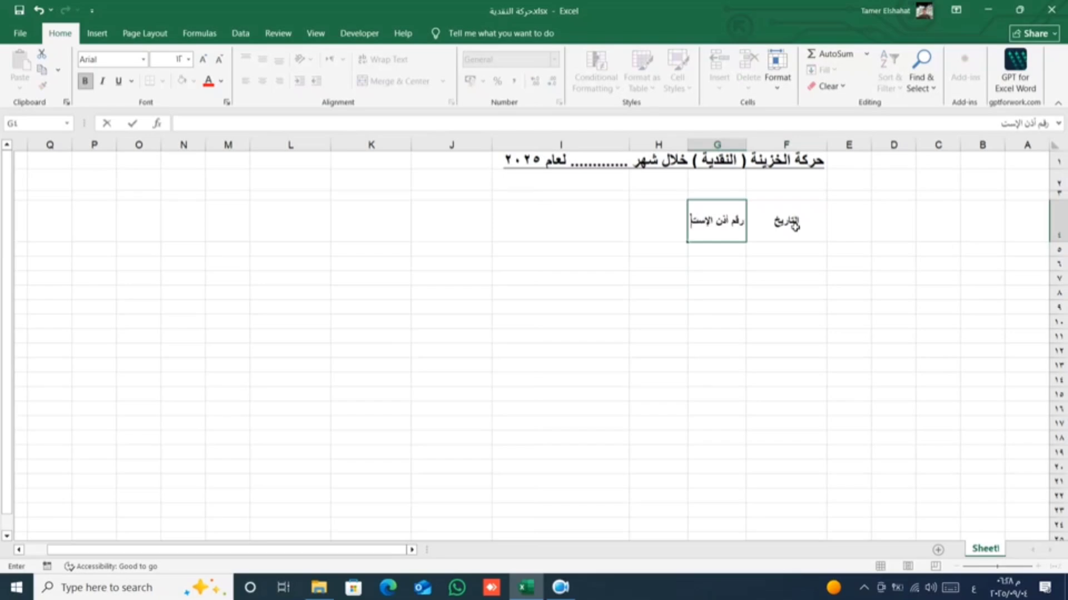
text(م)
key(Tab)
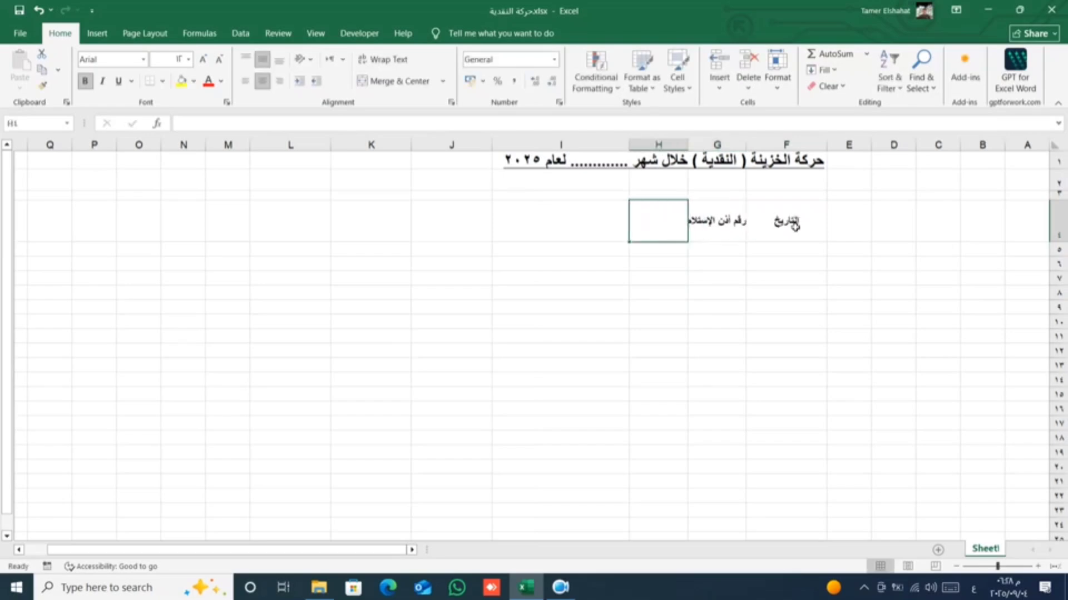
text(رقم)
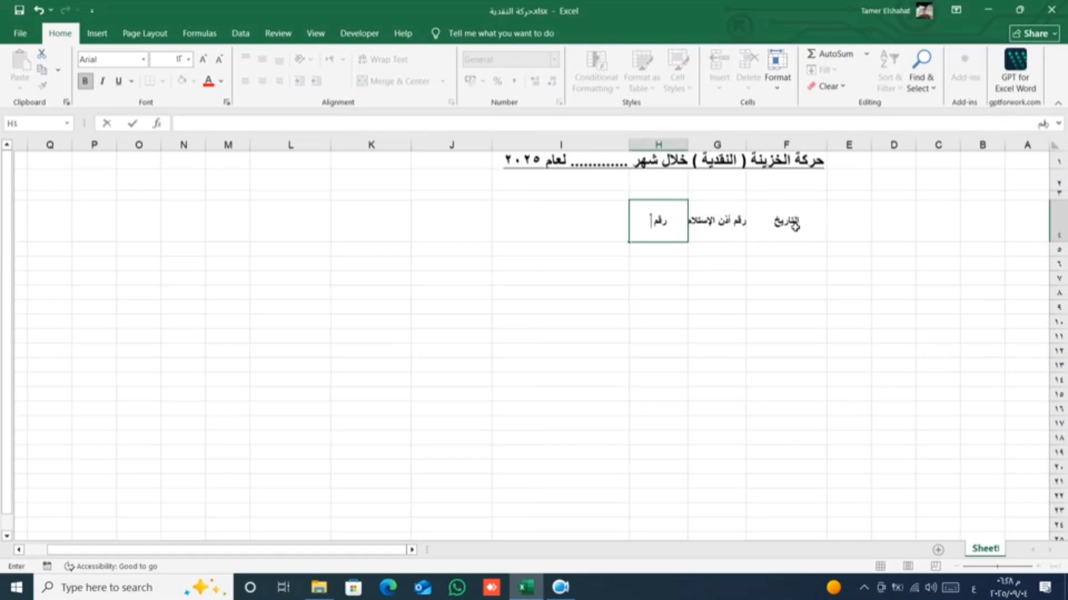
text( أذن)
text( الص)
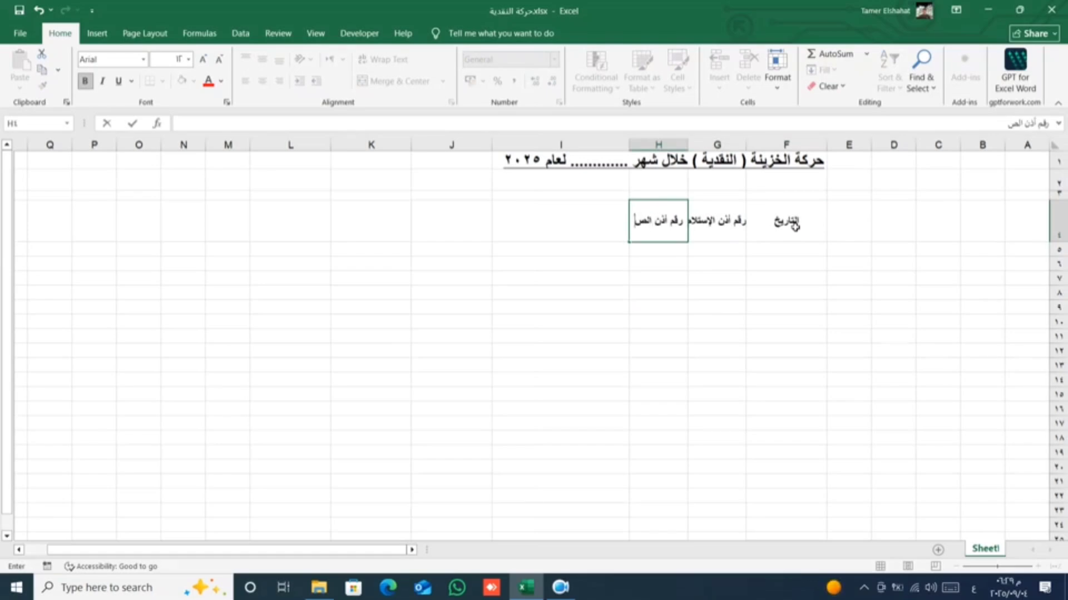
text(رف)
key(Tab)
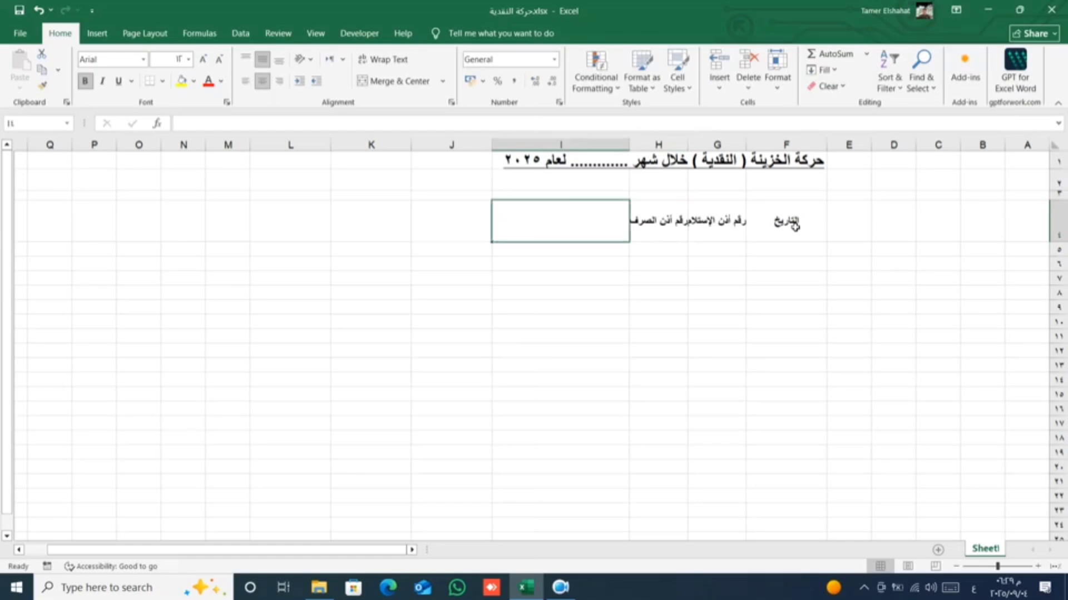
text(البيان)
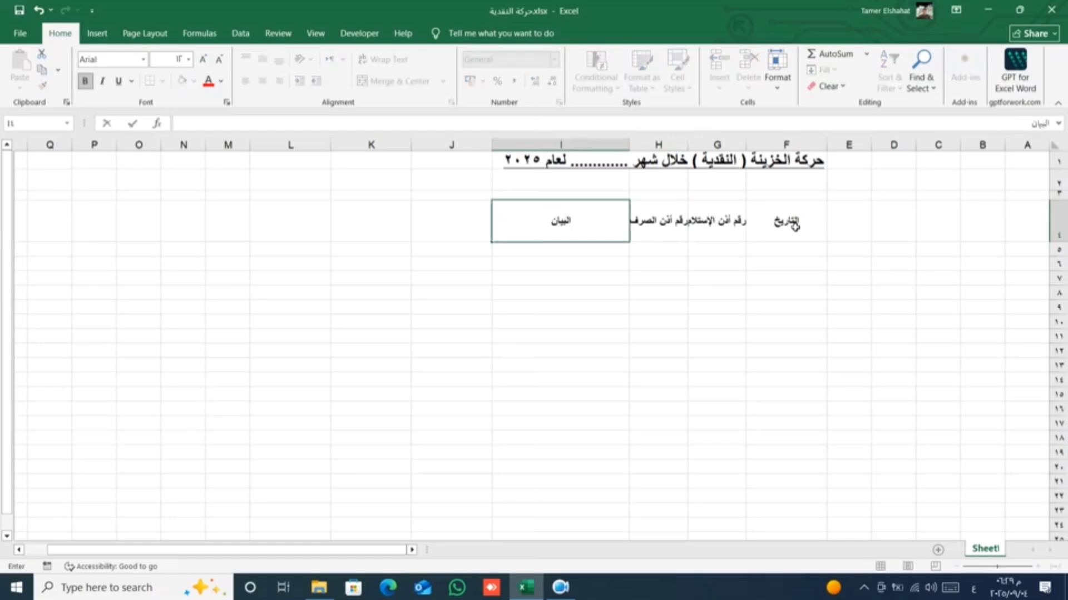
key(Tab)
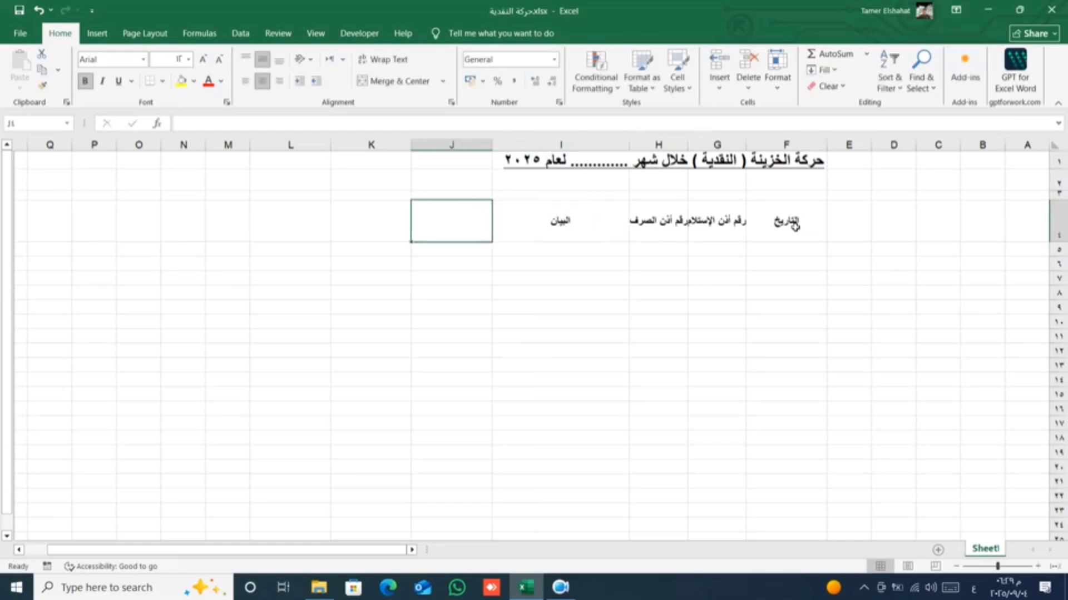
Add the two-line header المقبوضات ( مدين ) in J4.
text(المقب)
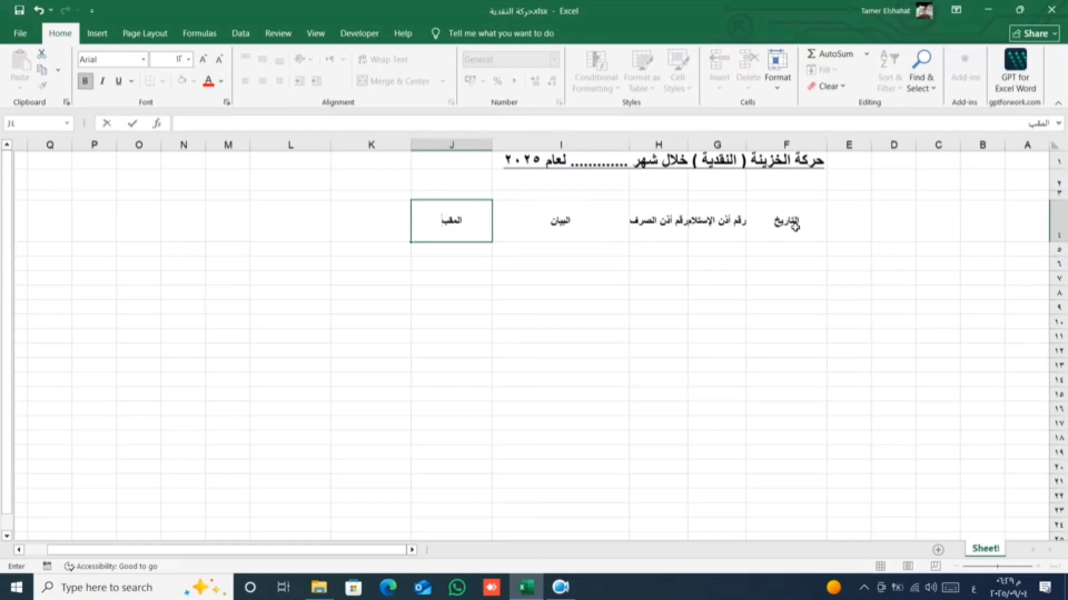
text(وضات)
key(alt+Return)
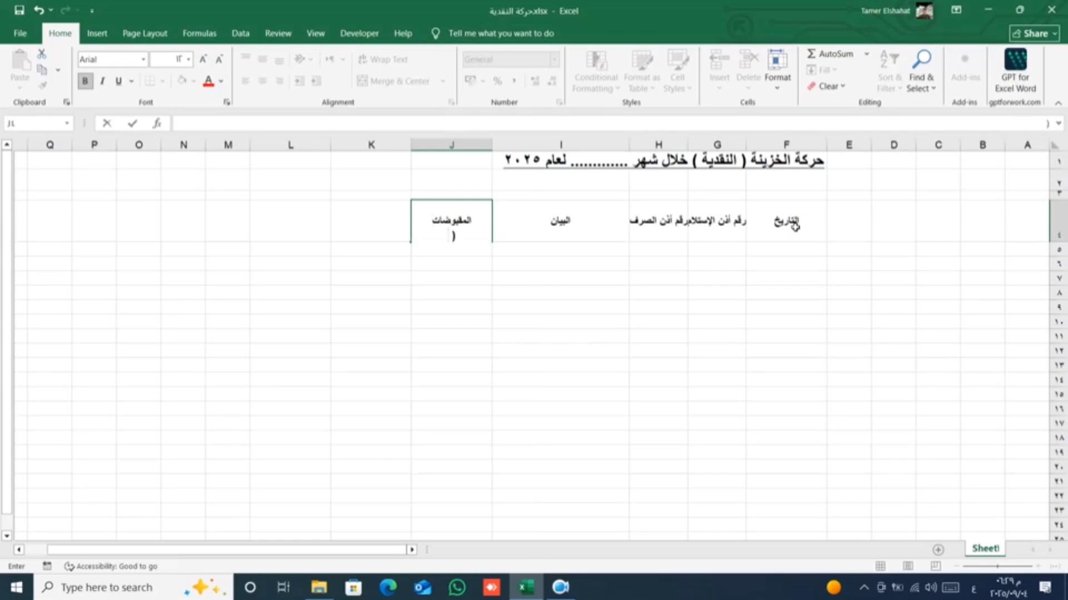
text(( مدين ))
key(Tab)
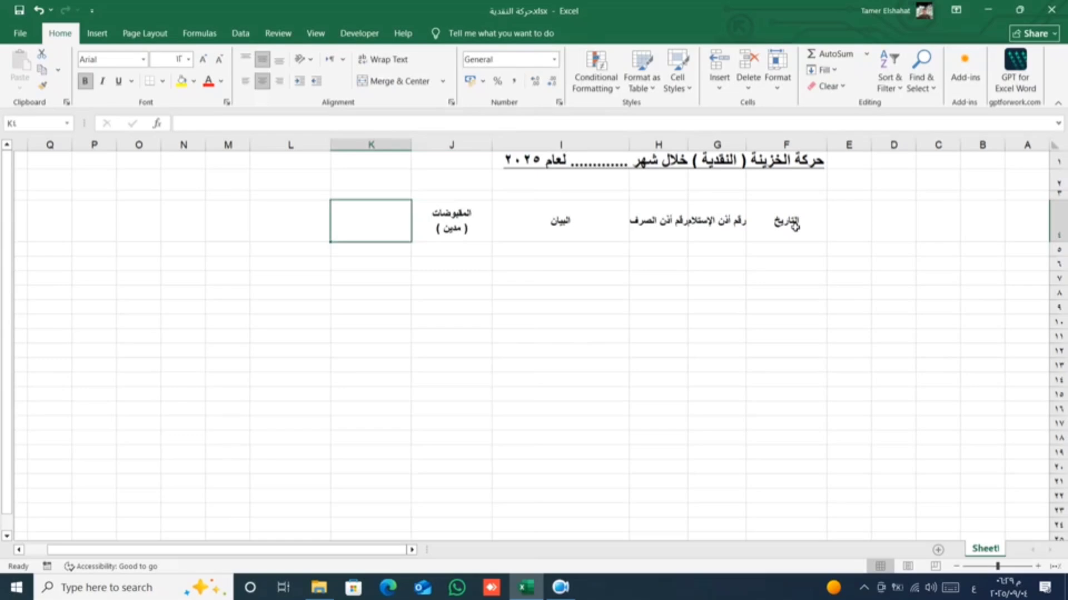
click(438, 208)
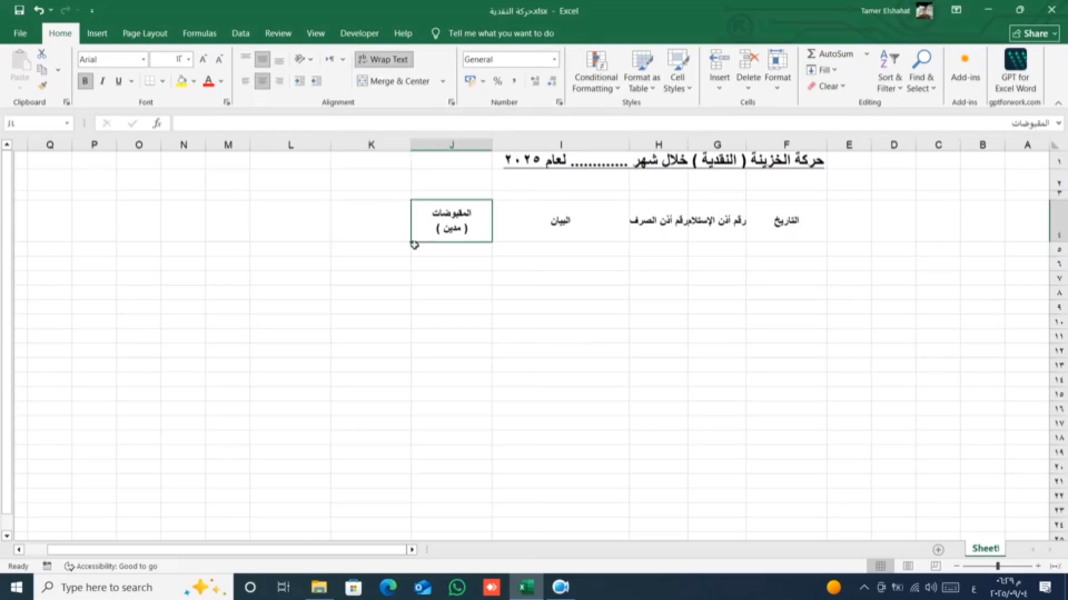
Copy J4's header into K4 and change it to المدفوعات ( دائن ).
drag(414, 245, 348, 239)
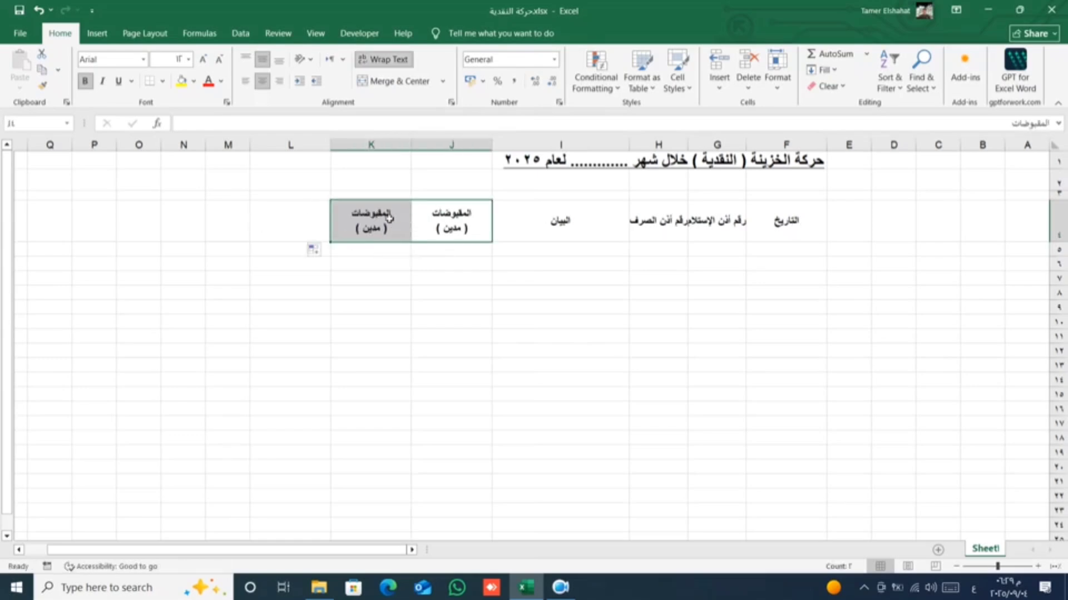
double_click(389, 217)
double_click(378, 213)
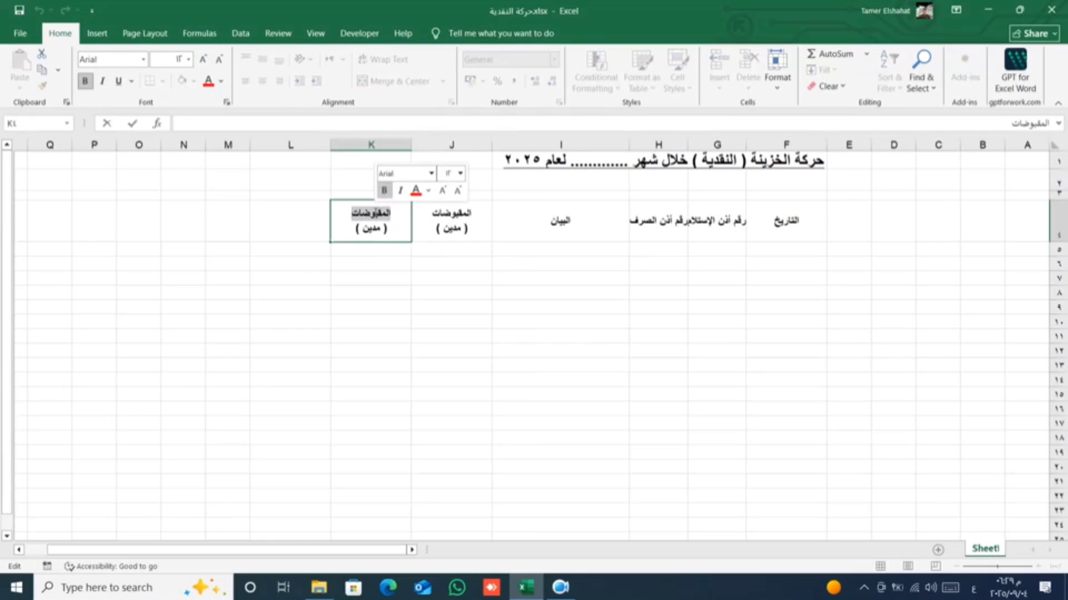
text(المدف)
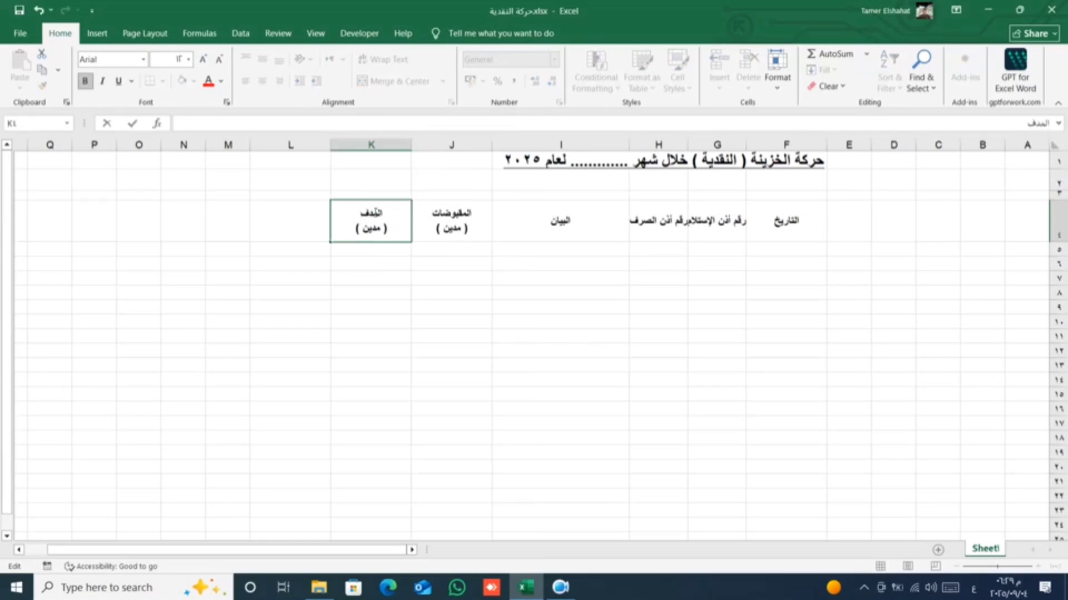
text(وعات)
double_click(373, 228)
text(دا)
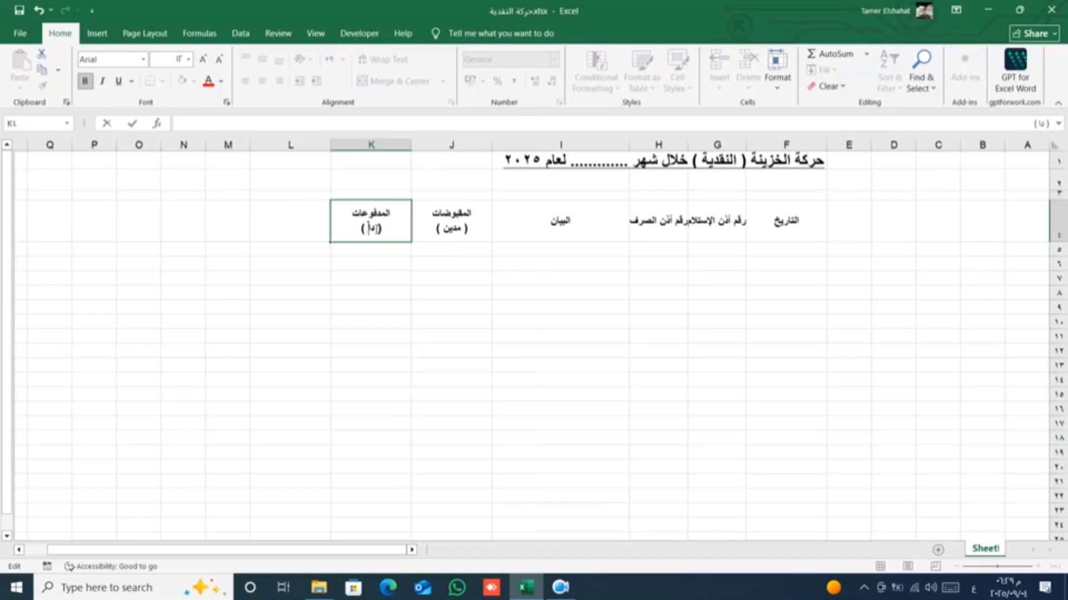
text(ئن)
text(ن)
key(Return)
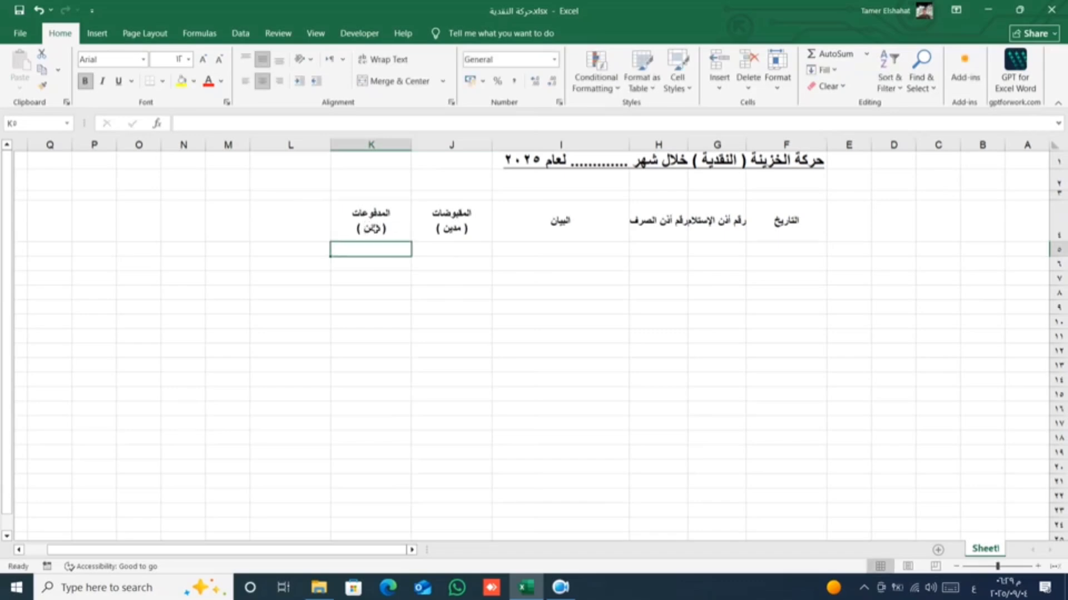
Enter the header رصيد الخزنة in L4.
click(290, 221)
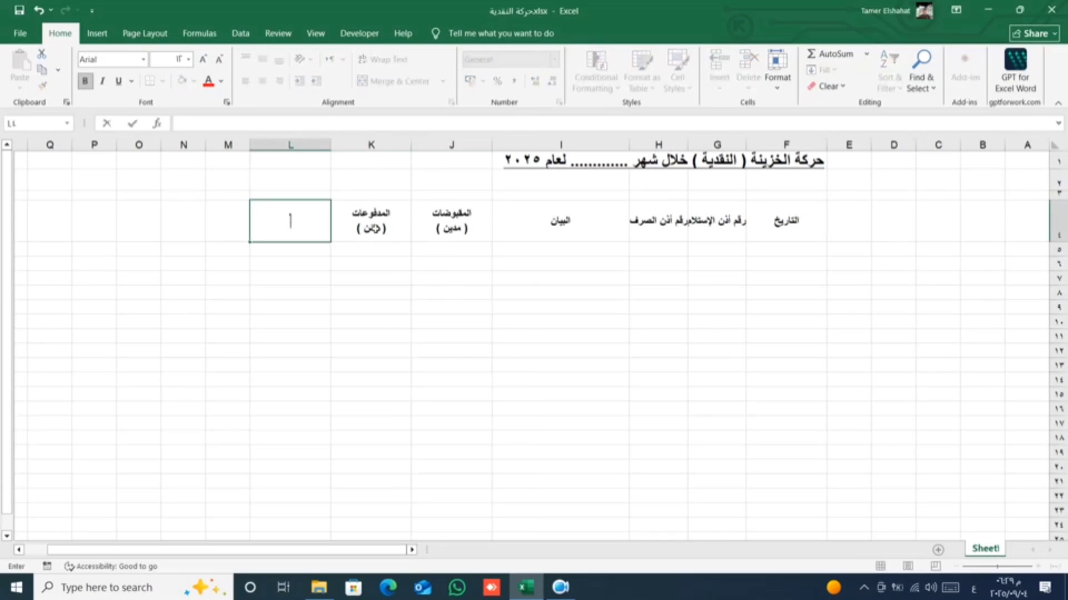
text(رصيد)
text( الخزنة)
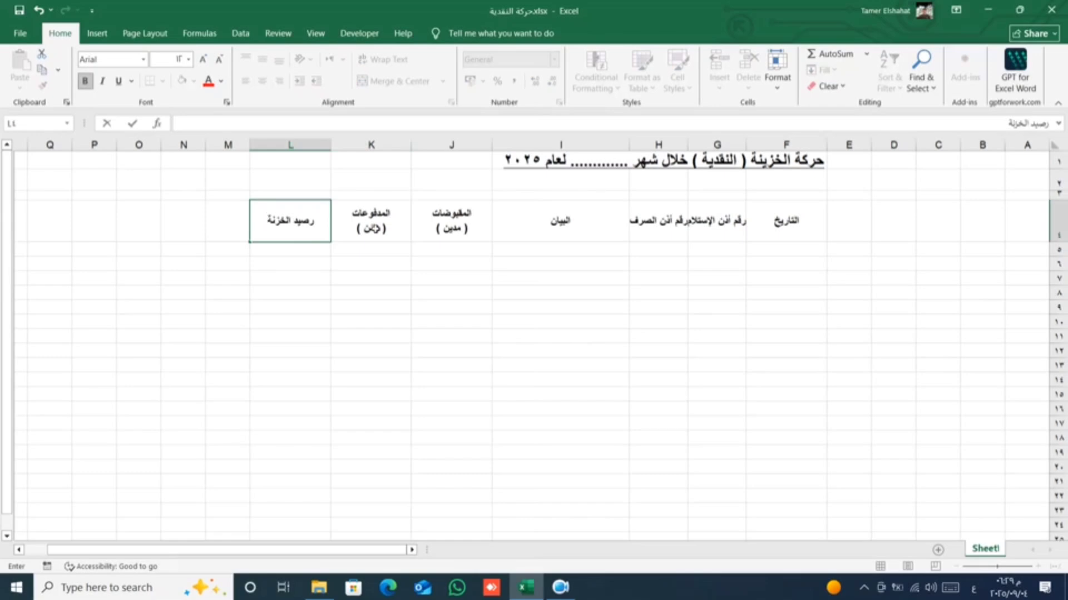
key(Return)
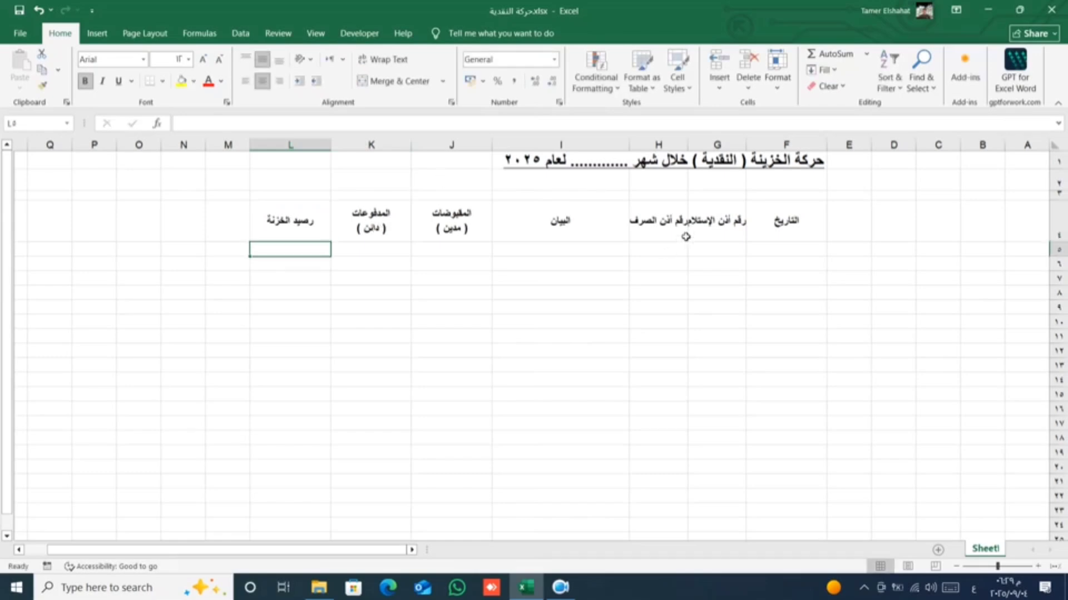
Apply Outline and Inside borders to the ledger range F4:L22 via Format Cells.
mouse_move(785, 222)
mouse_down()
mouse_move(320, 245)
mouse_move(314, 520)
mouse_up()
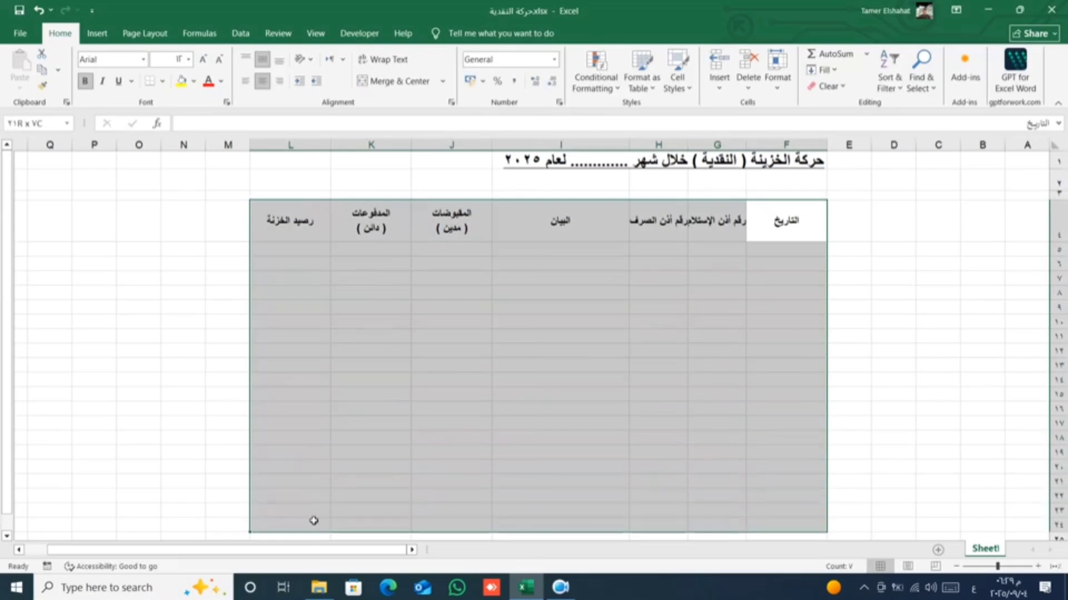
right_click(339, 349)
click(382, 272)
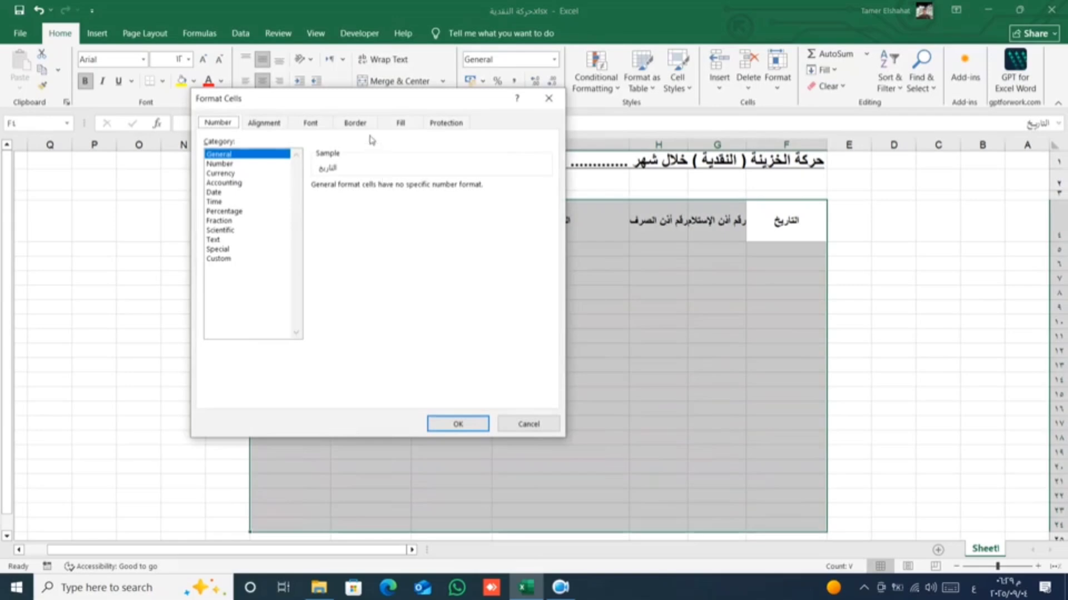
click(364, 124)
click(272, 233)
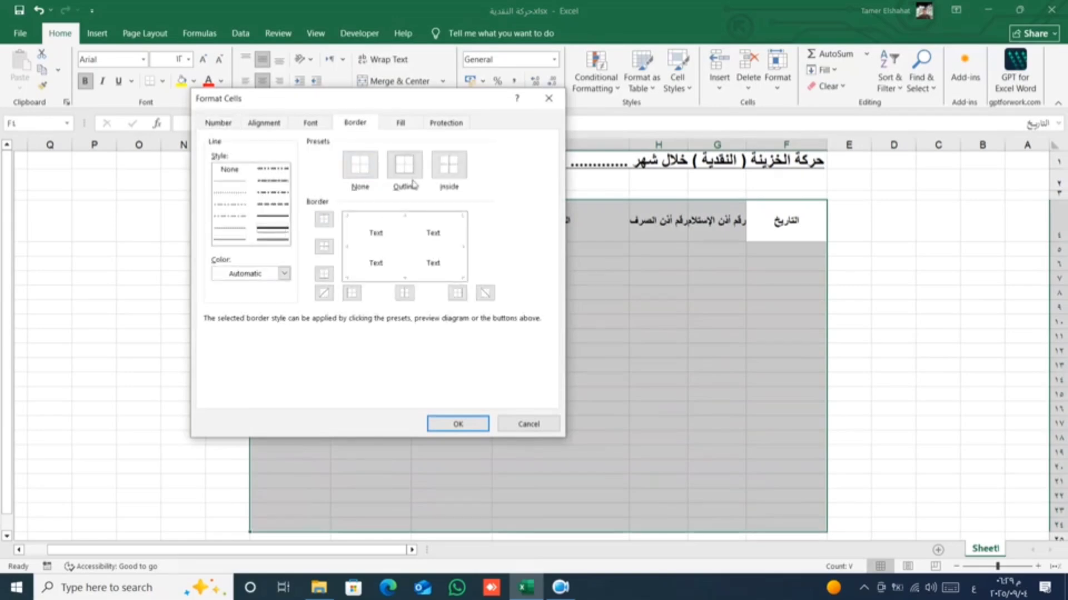
click(404, 165)
click(449, 165)
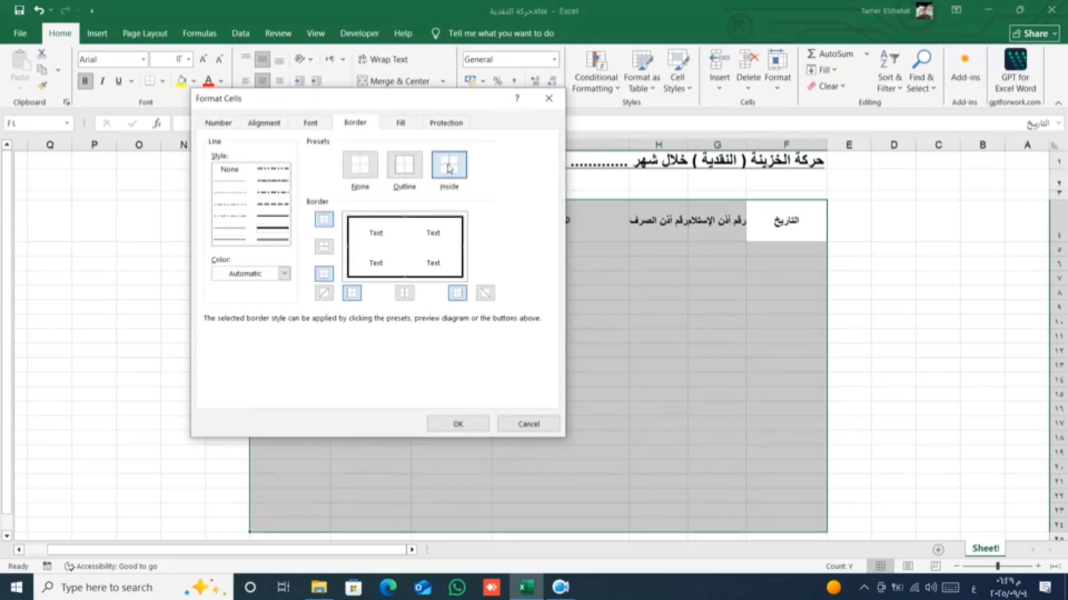
click(457, 424)
click(495, 394)
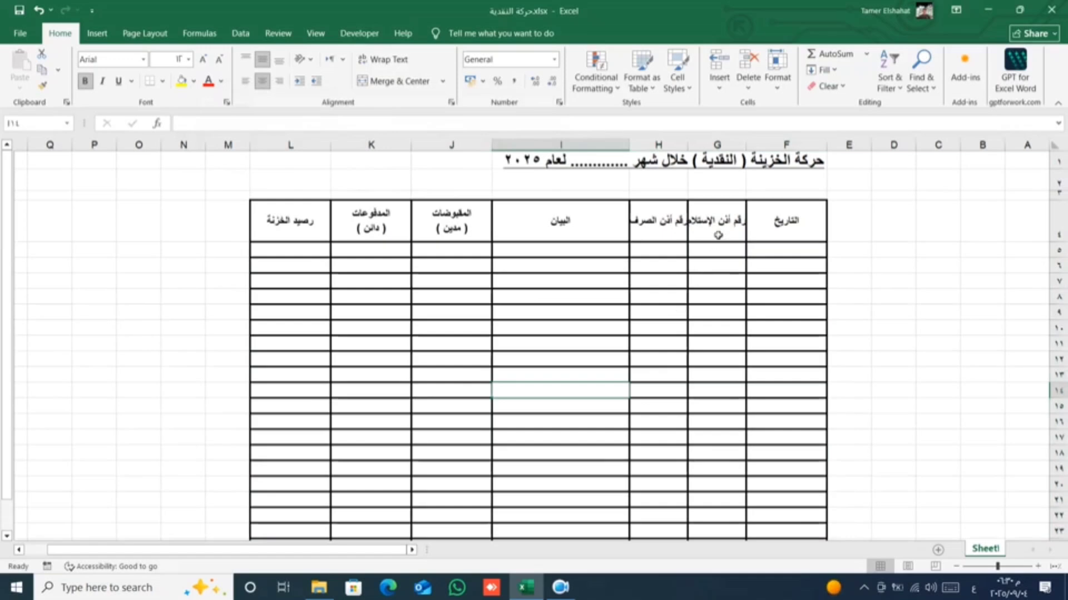
Wrap the text of the voucher-number headers in G4:H4.
drag(721, 228, 666, 229)
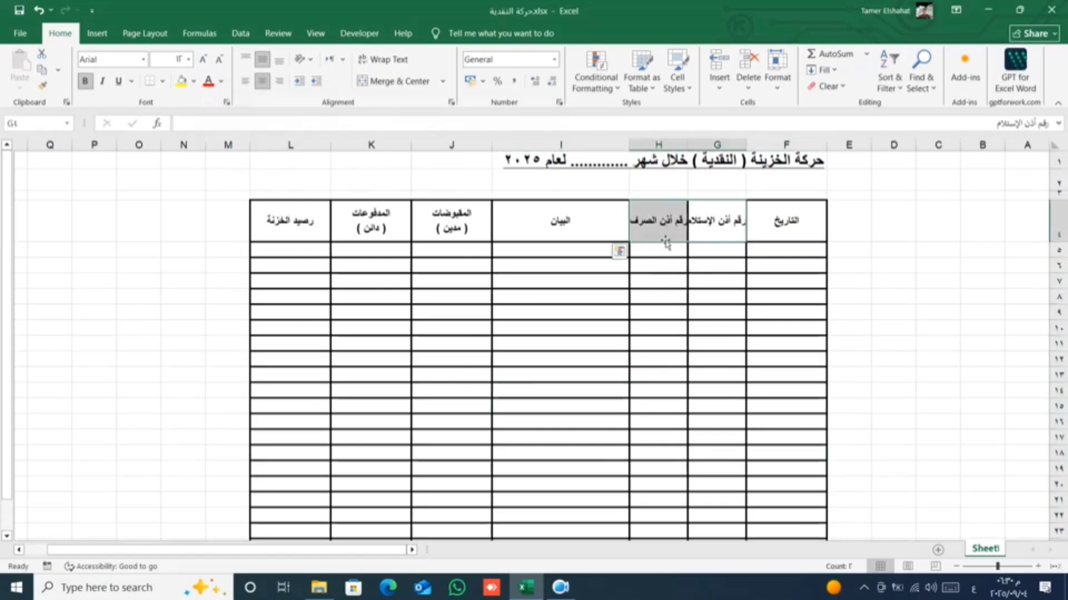
click(389, 59)
click(658, 311)
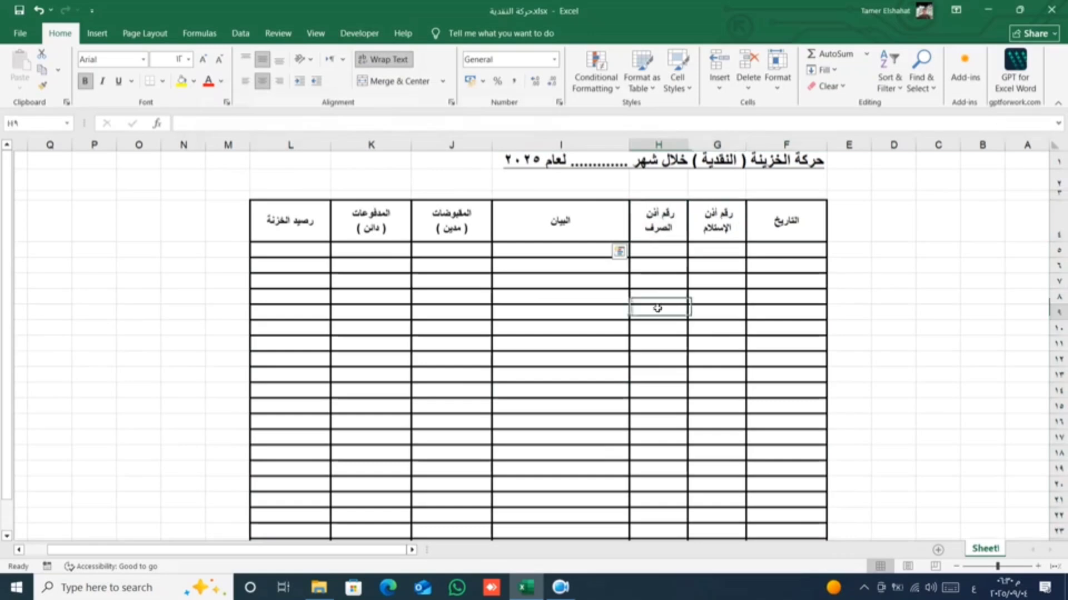
Fill the header row F4:L4 light blue and increase its font size.
drag(796, 222, 312, 225)
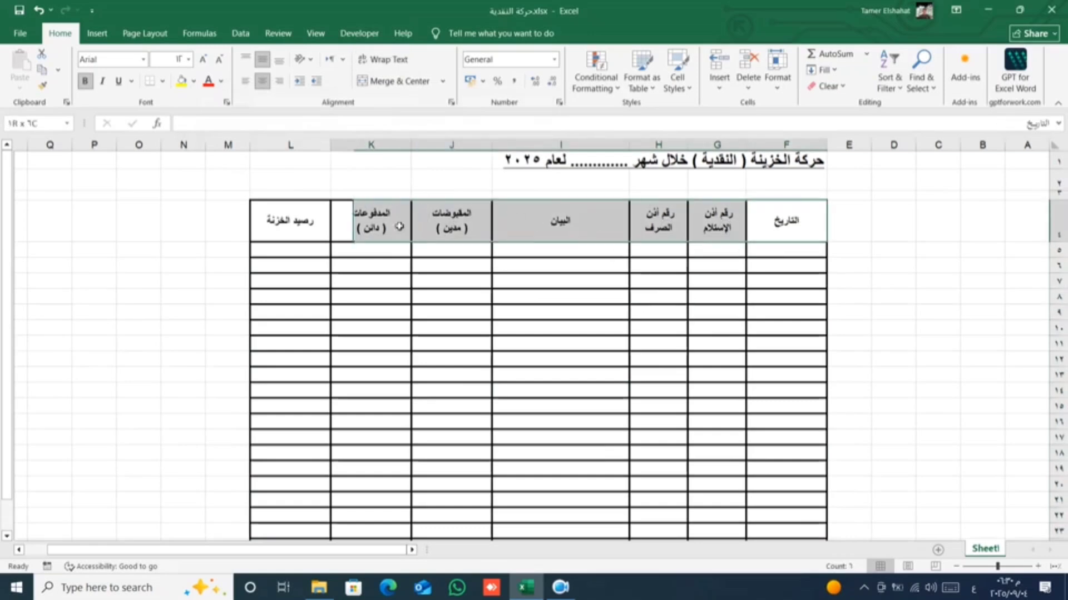
click(194, 82)
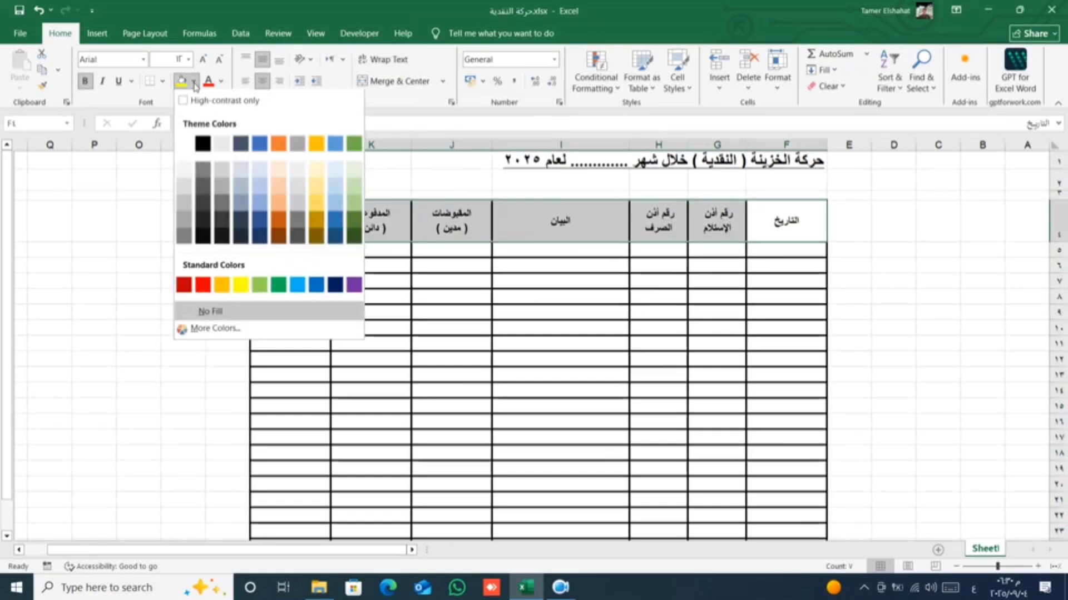
click(264, 186)
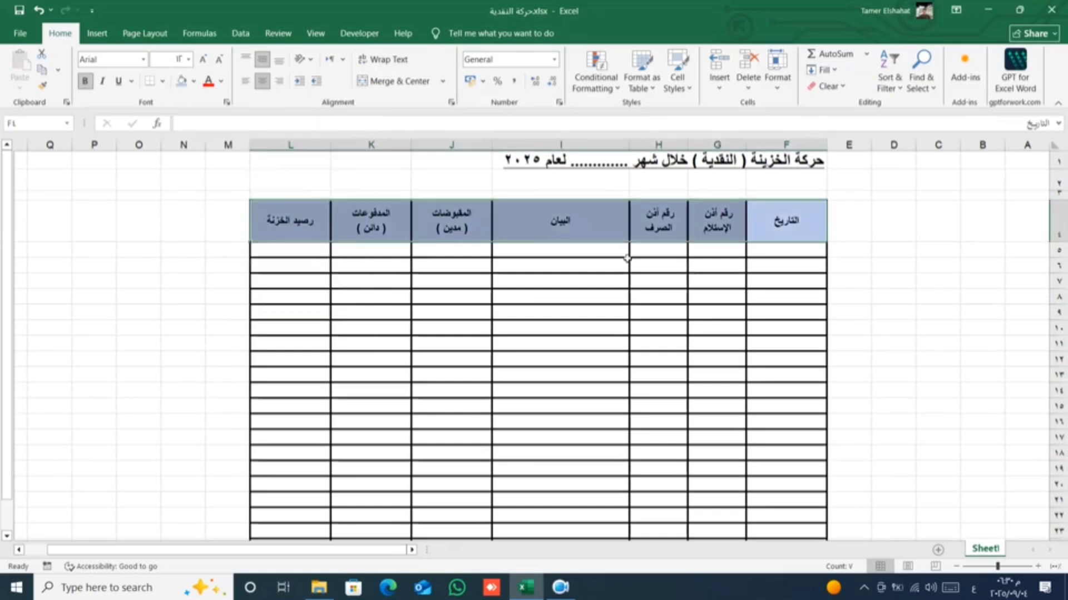
click(203, 61)
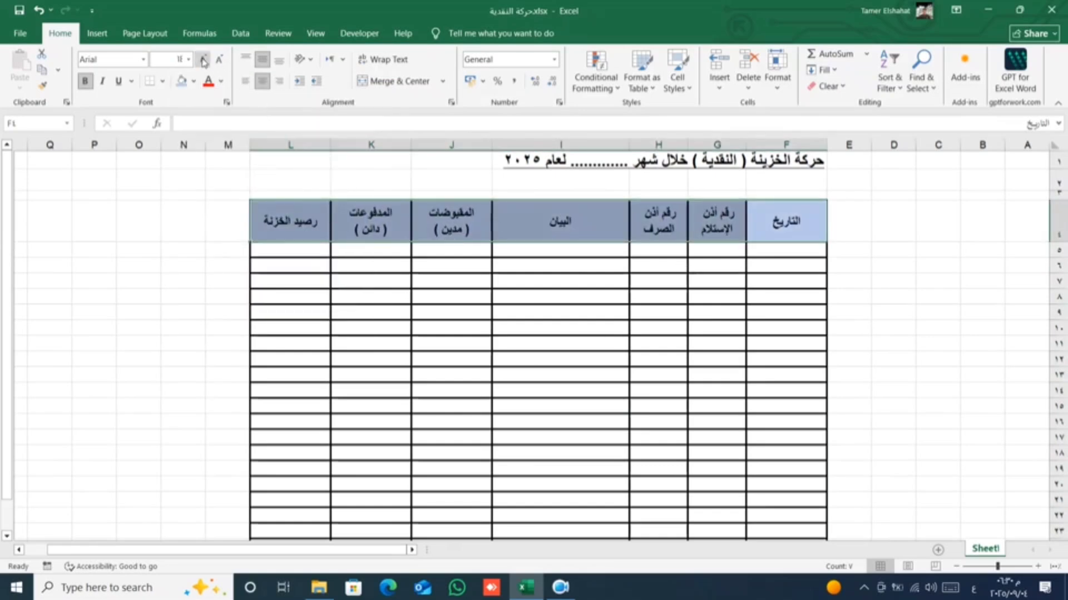
Fill the balance column cells L5:L24 light blue.
click(353, 270)
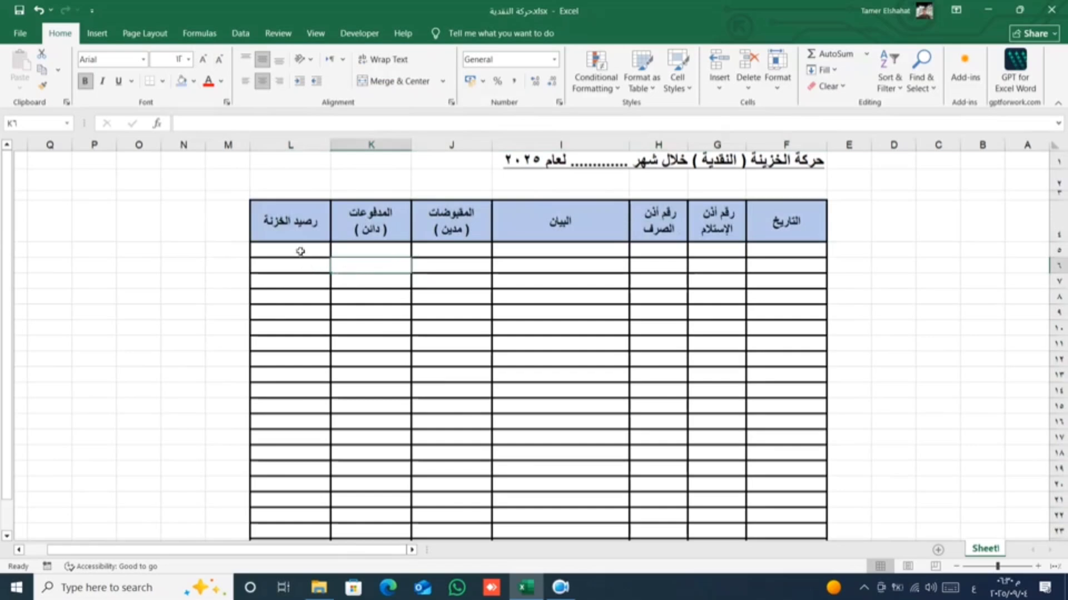
drag(301, 251, 296, 493)
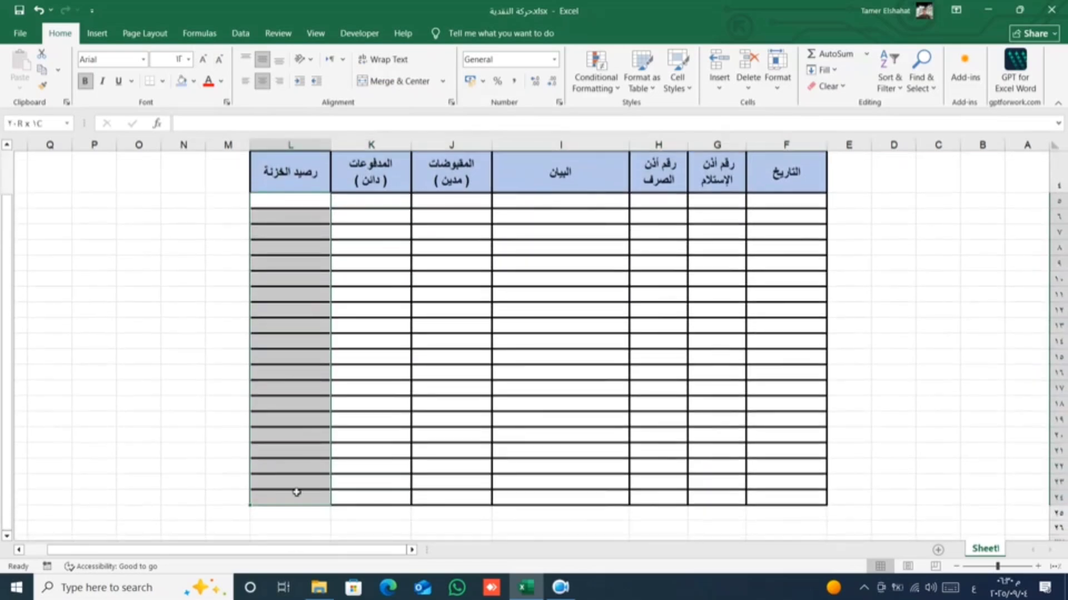
click(181, 81)
scroll(395, 287, up, 3)
click(424, 311)
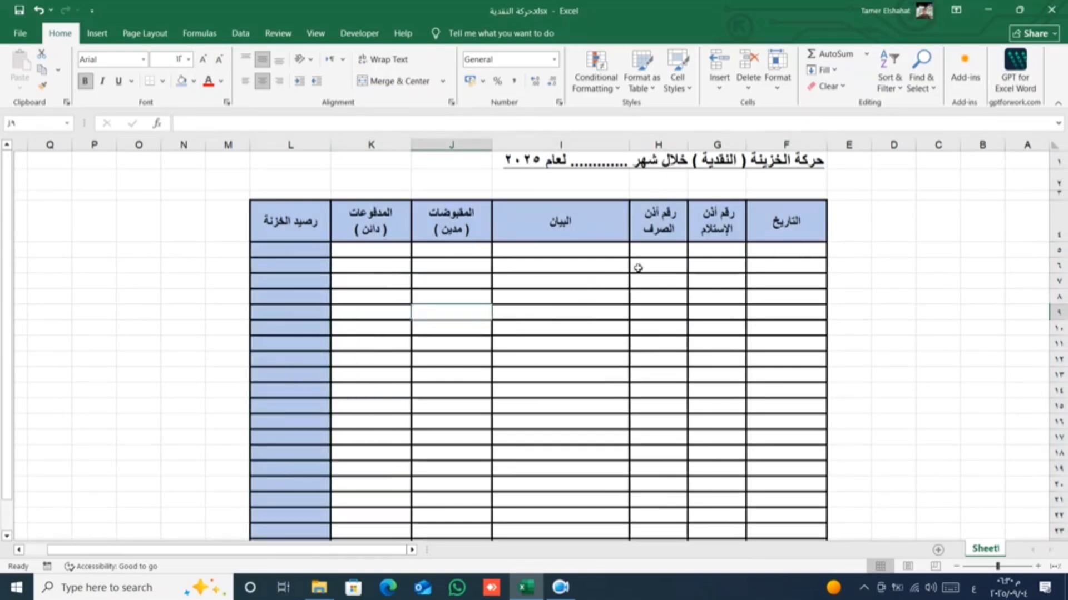
Enter 'رصيد اخر المدة ( الرصيد المرحل )' in I5 and widen column I.
click(592, 253)
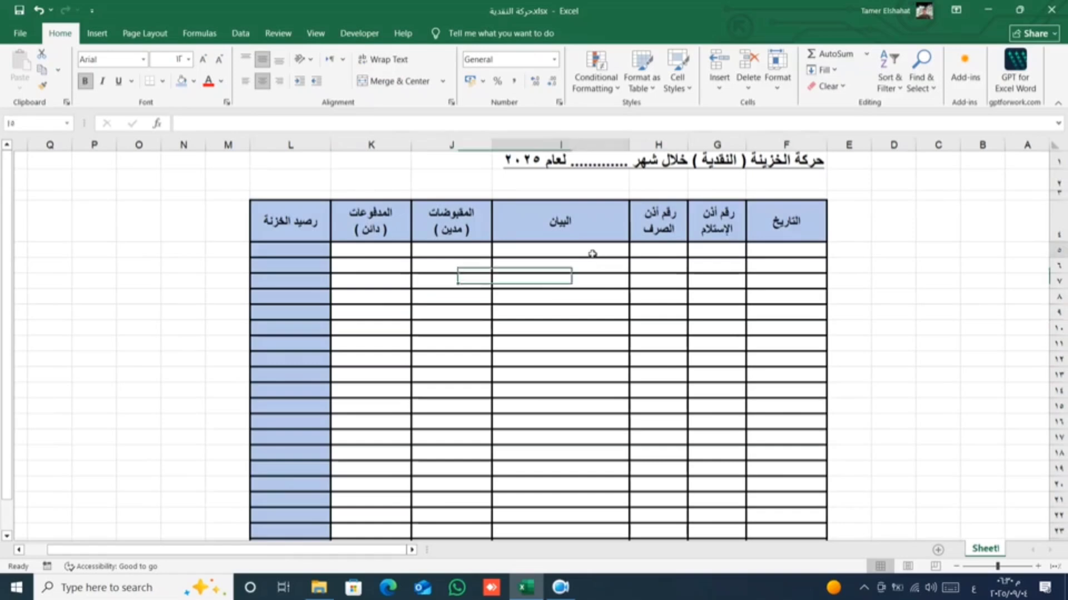
text(ر)
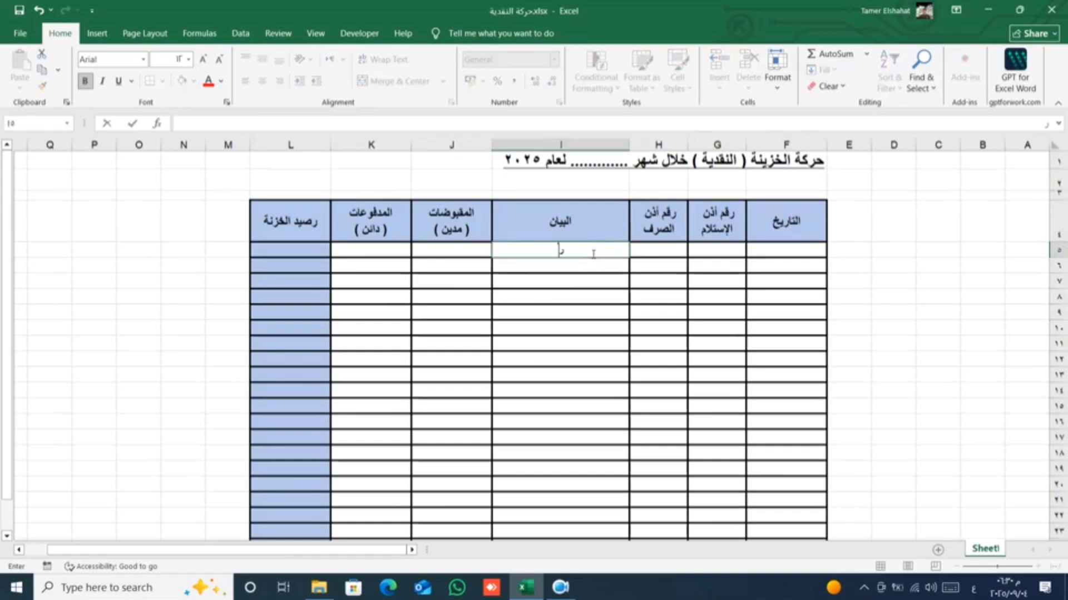
text(صيد)
text( اخر)
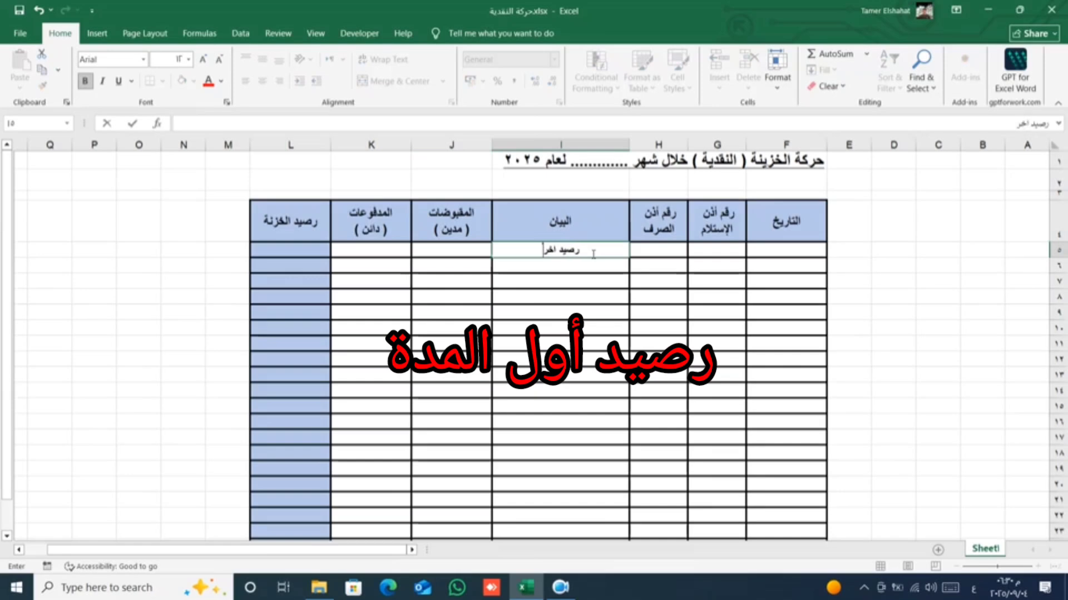
text( المدة)
text( ()
text( الرصي)
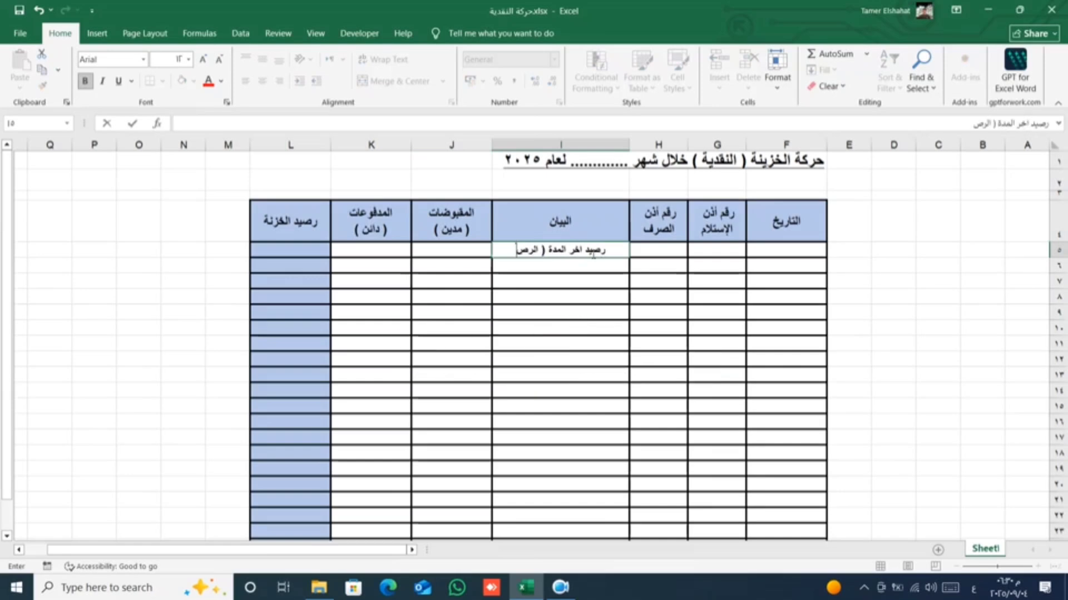
text(د المرحل)
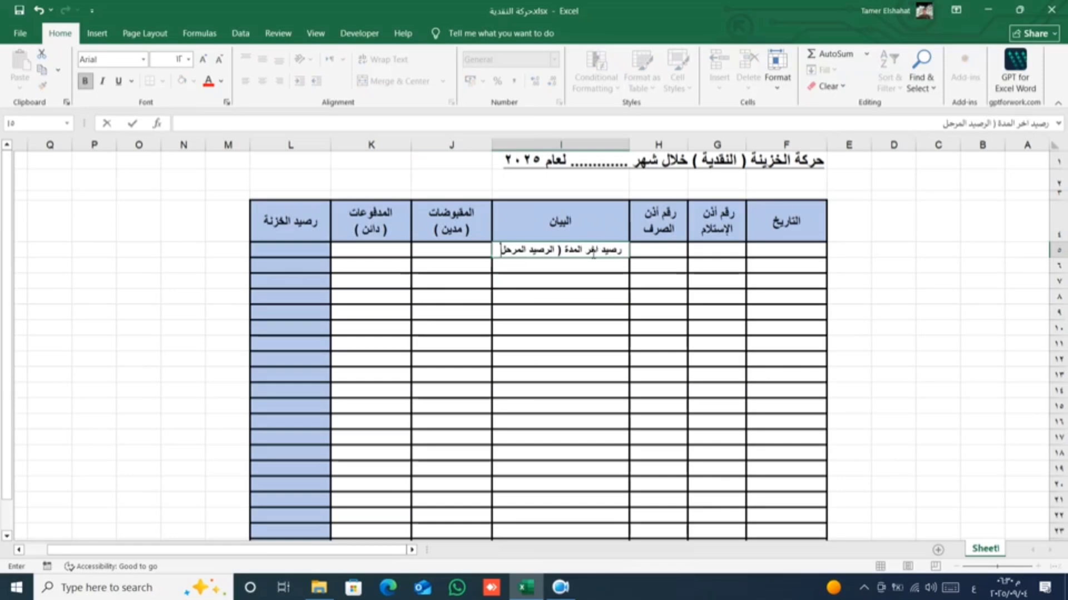
text( ))
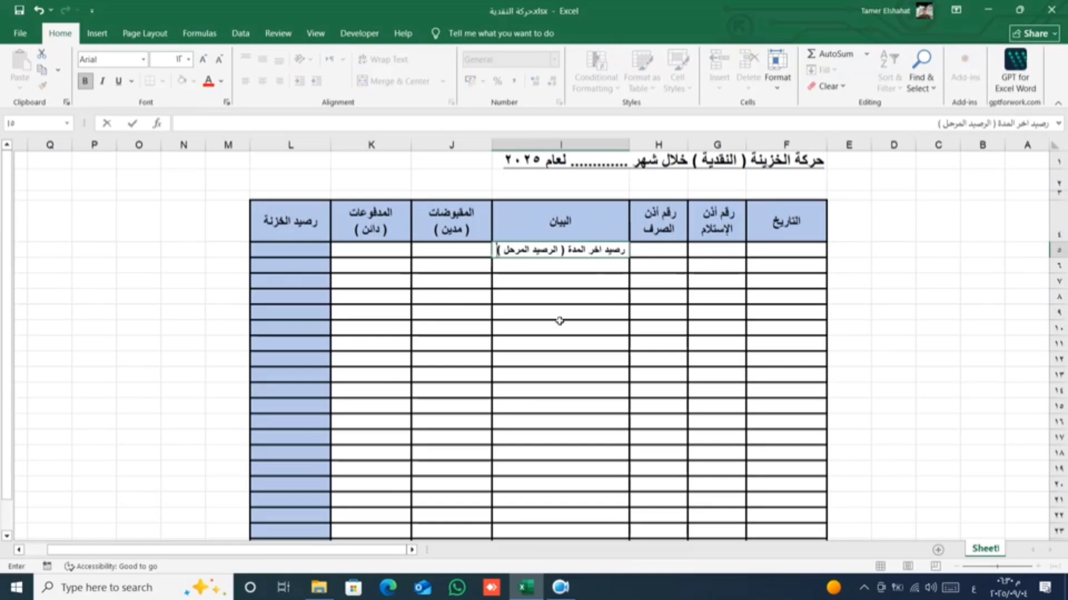
click(559, 321)
drag(490, 144, 486, 144)
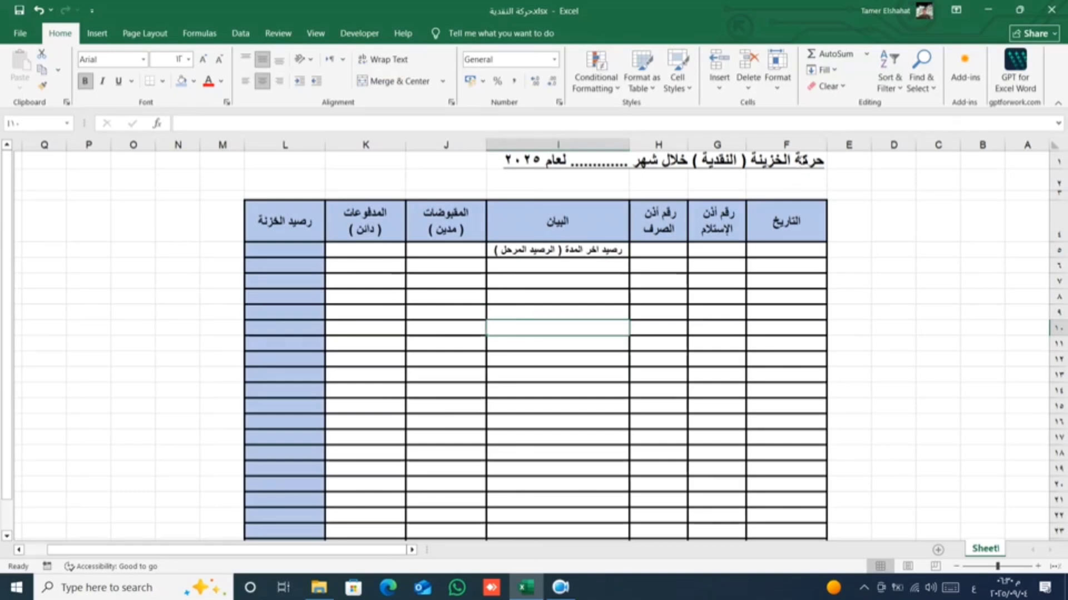
Merge and center F1:L2 so the title spans columns F to L.
click(800, 161)
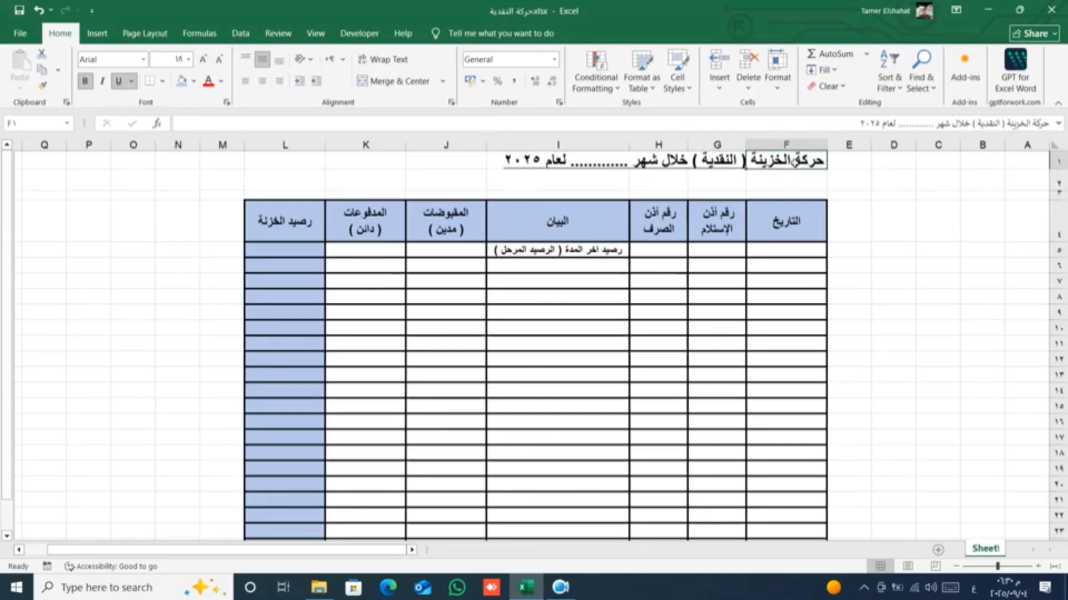
drag(796, 162, 290, 174)
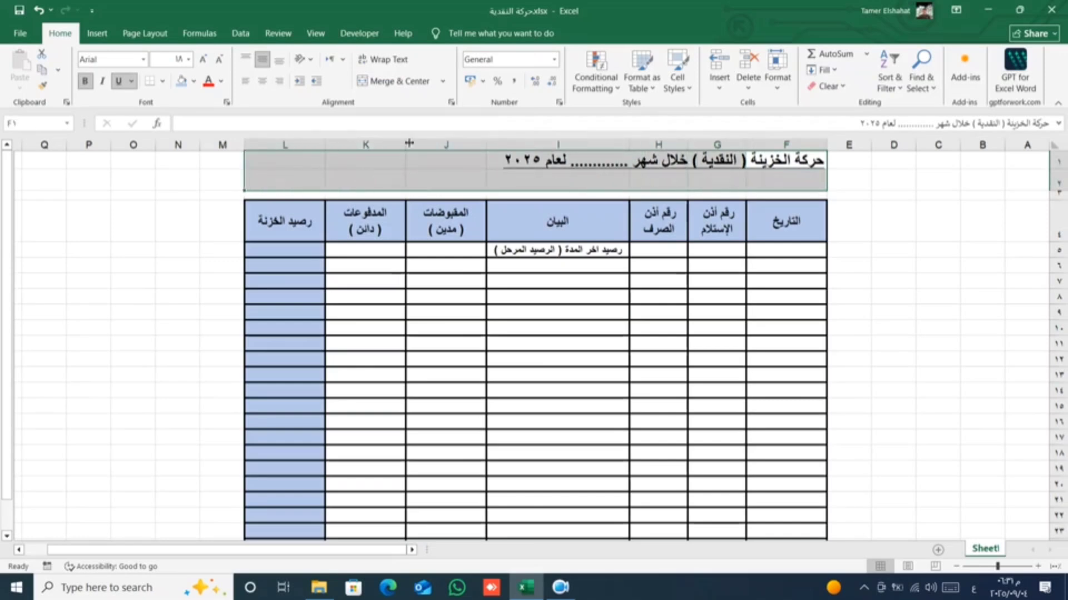
click(401, 81)
click(576, 391)
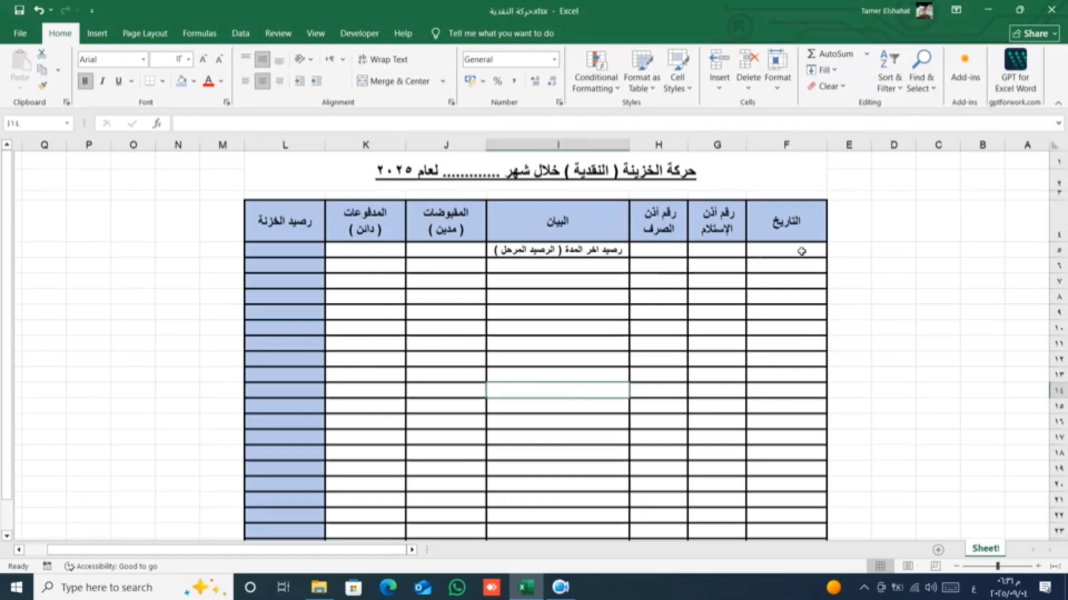
Shade the opening-balance row F5:L5 light blue.
drag(801, 252, 523, 249)
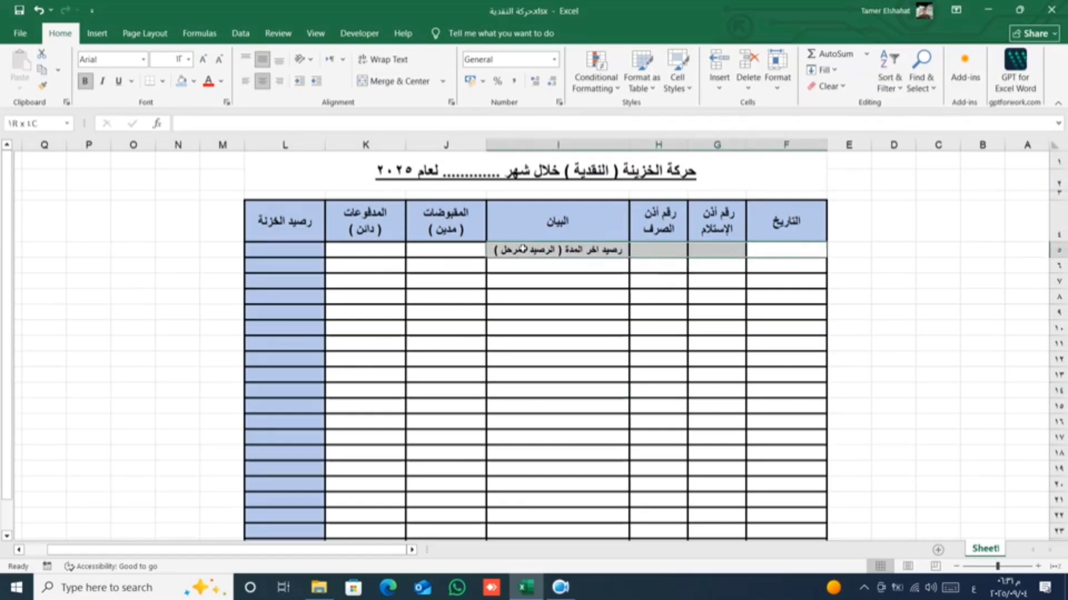
drag(522, 249, 291, 249)
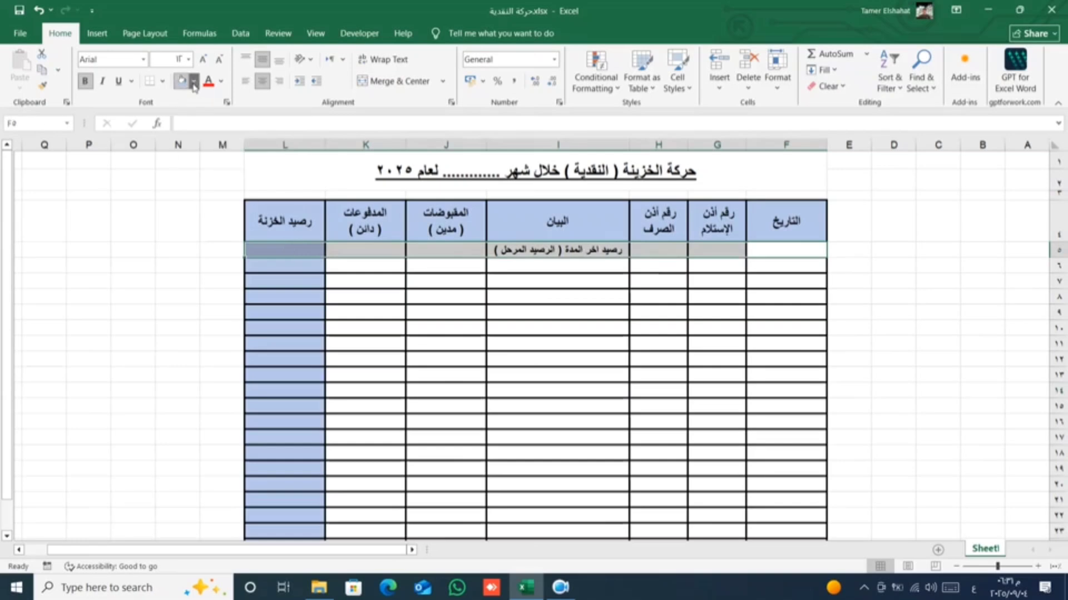
click(194, 89)
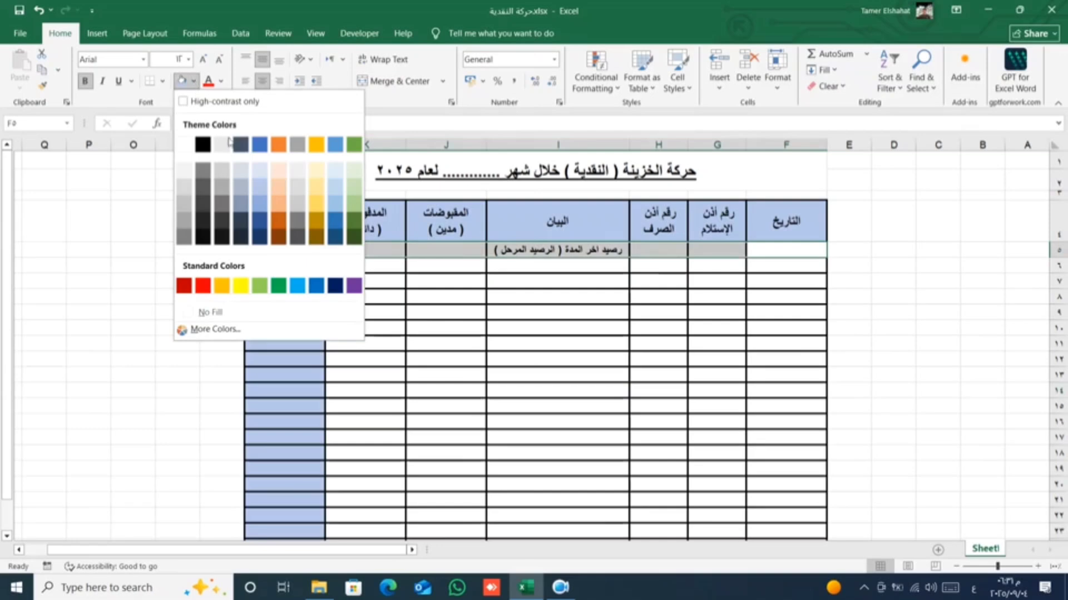
click(263, 178)
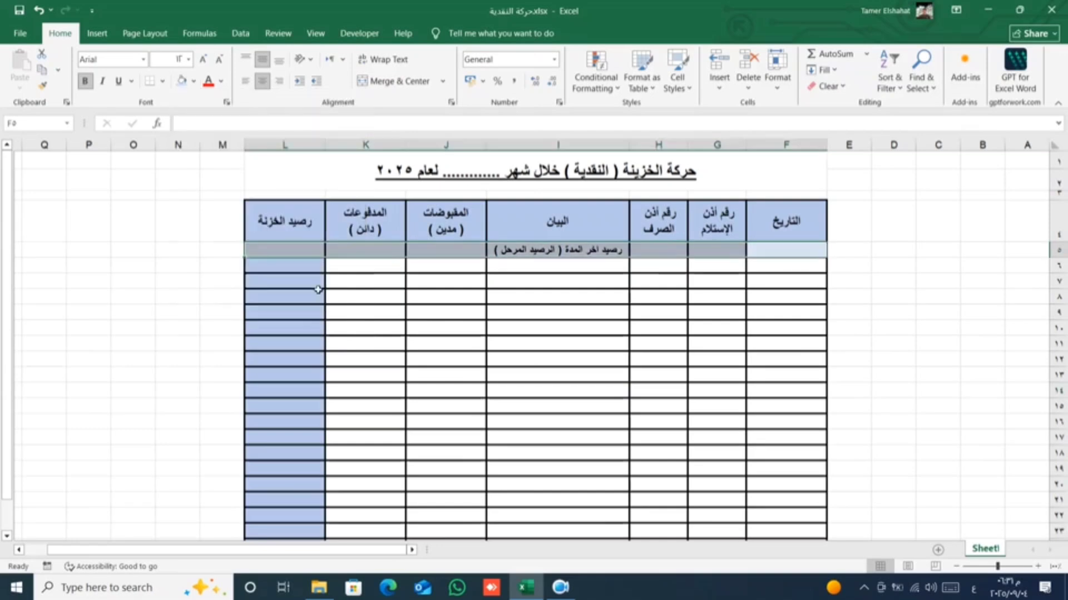
click(313, 281)
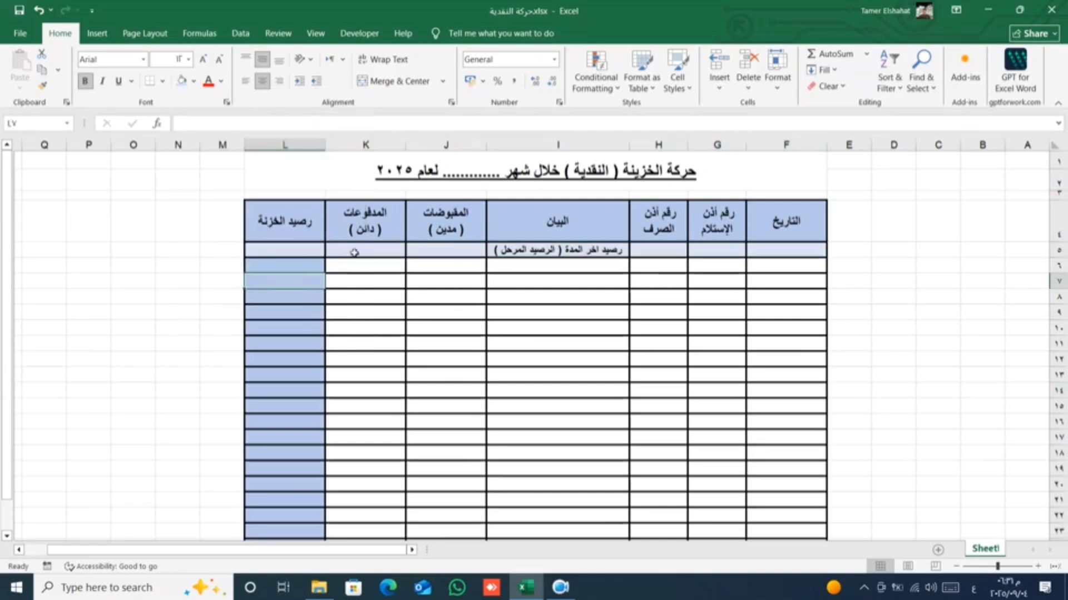
click(303, 250)
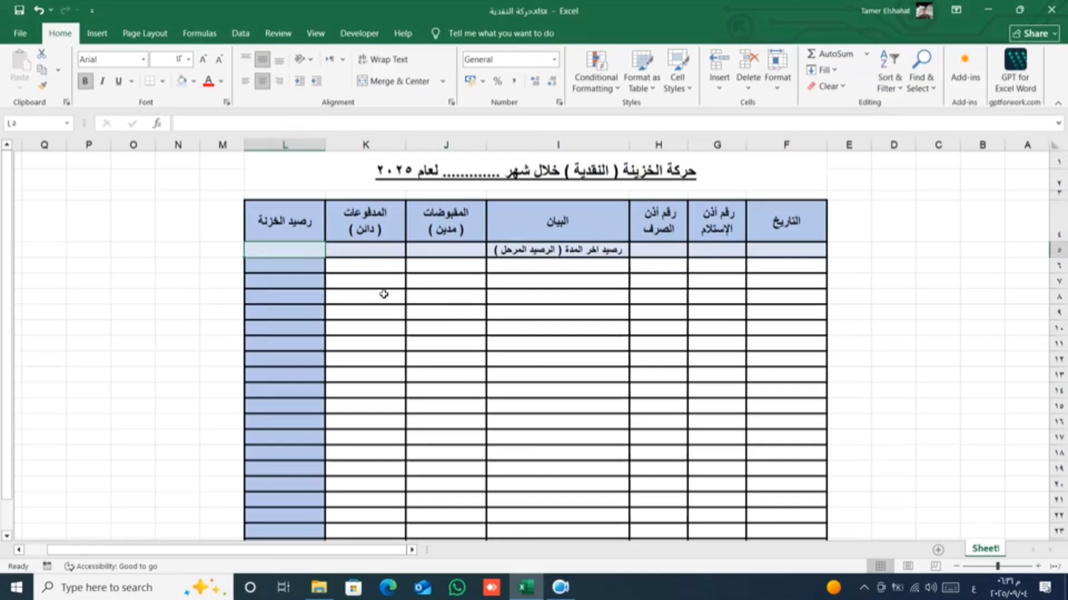
Enter the opening balance 10000 in L5 and enlarge the table text by two steps.
text(١٠٠٠٠)
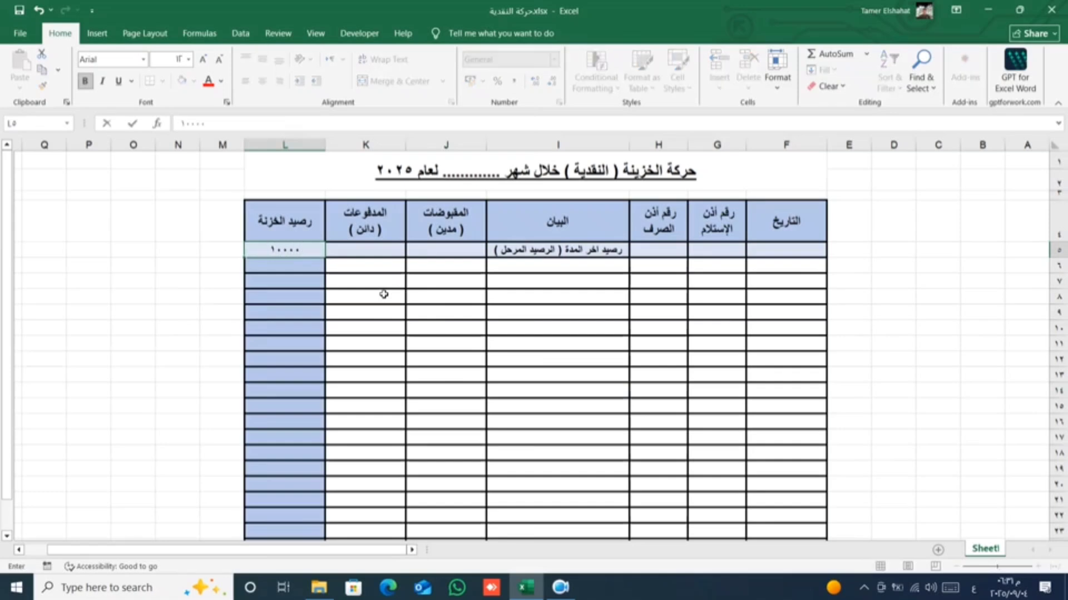
click(384, 294)
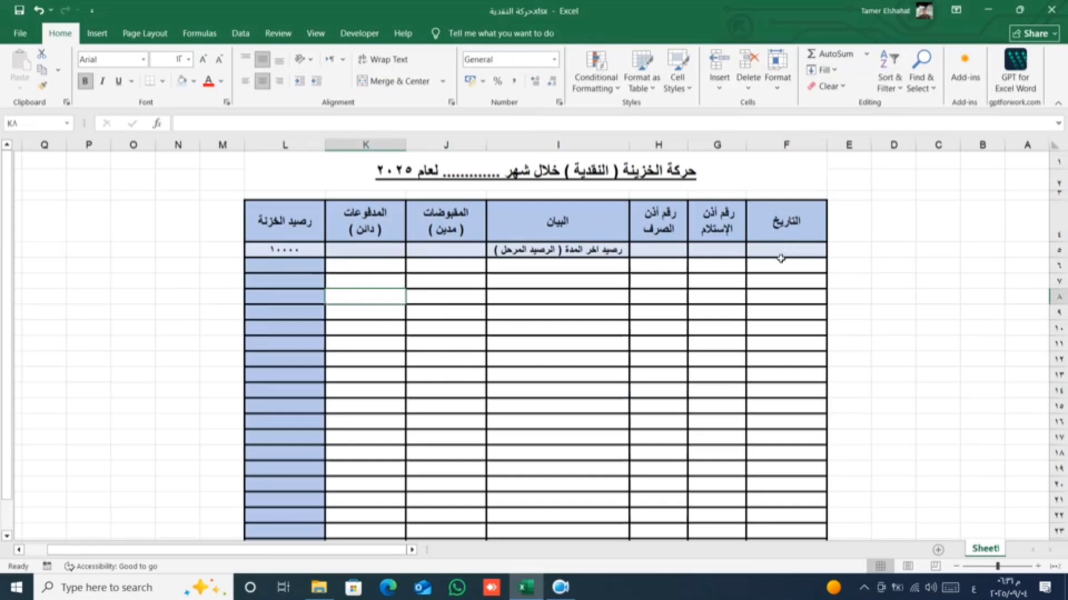
drag(784, 250, 299, 502)
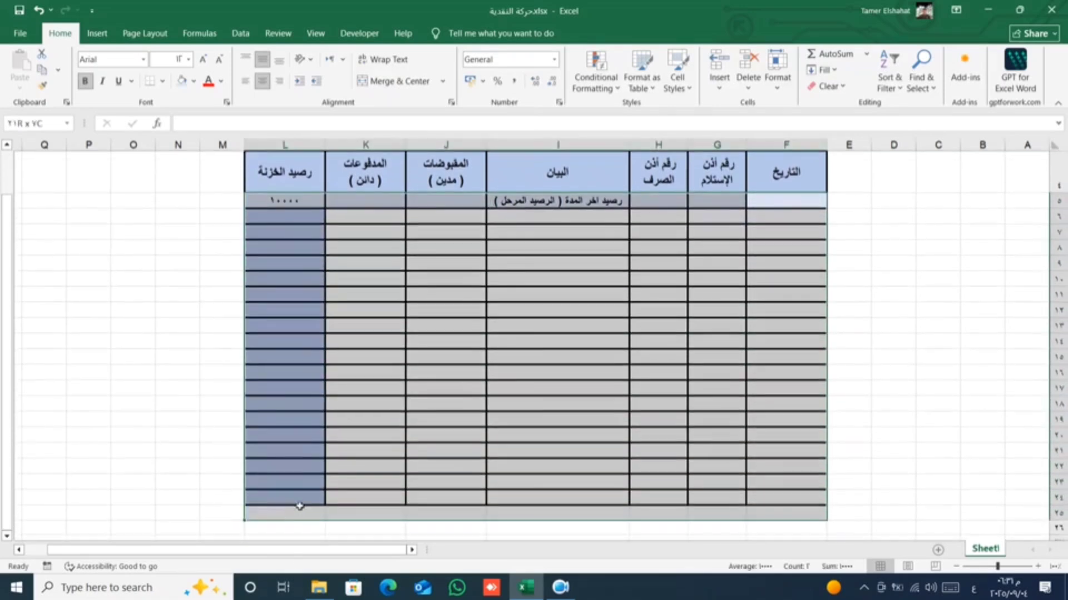
scroll(290, 488, up, 1)
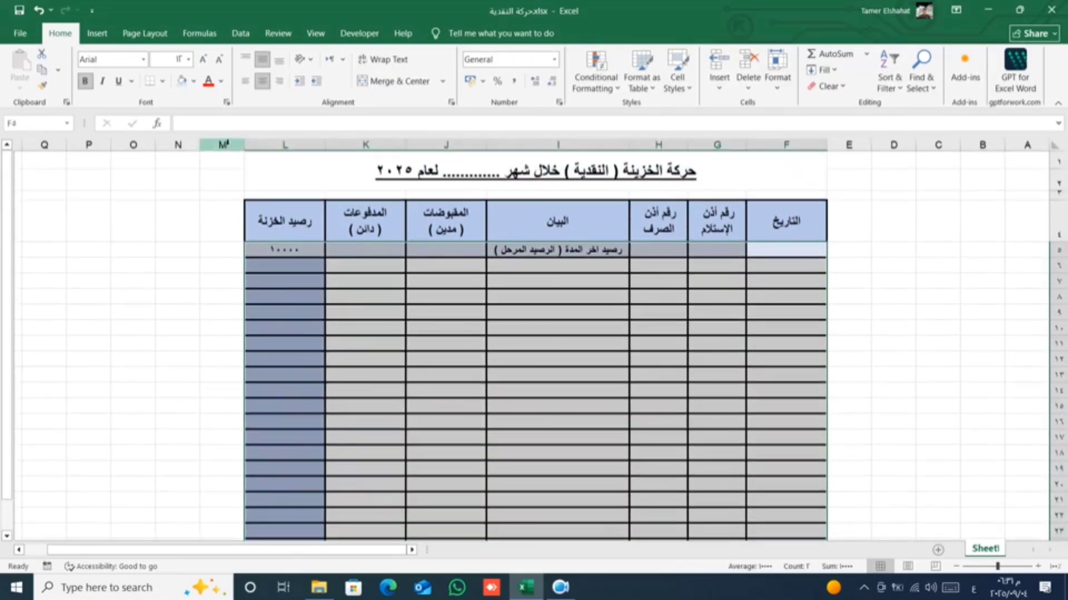
click(205, 61)
click(205, 62)
Widen the description column I further.
drag(542, 336, 542, 319)
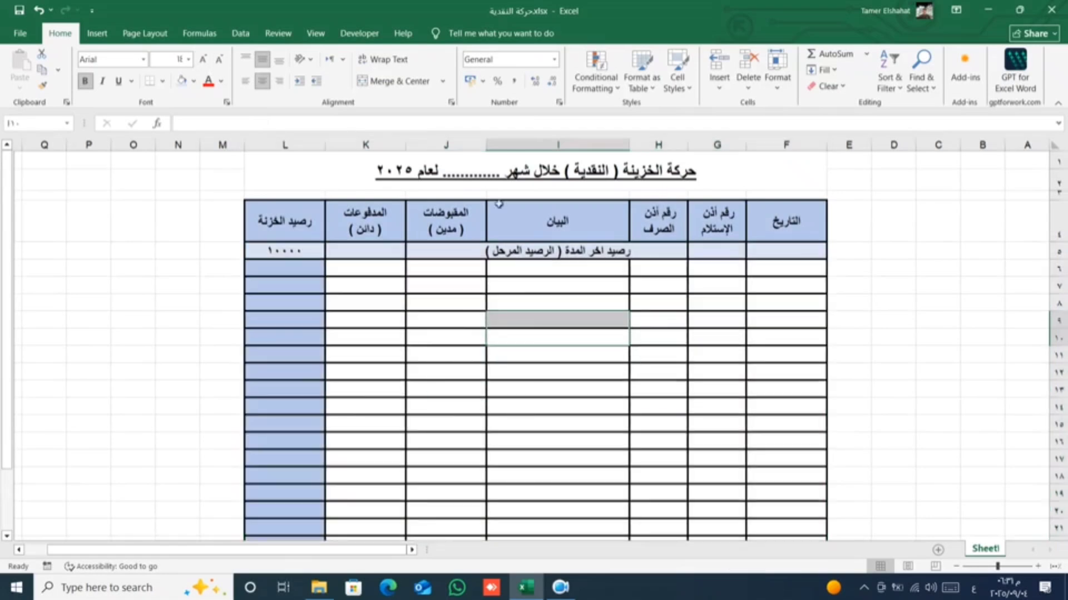
drag(481, 142, 456, 147)
click(578, 332)
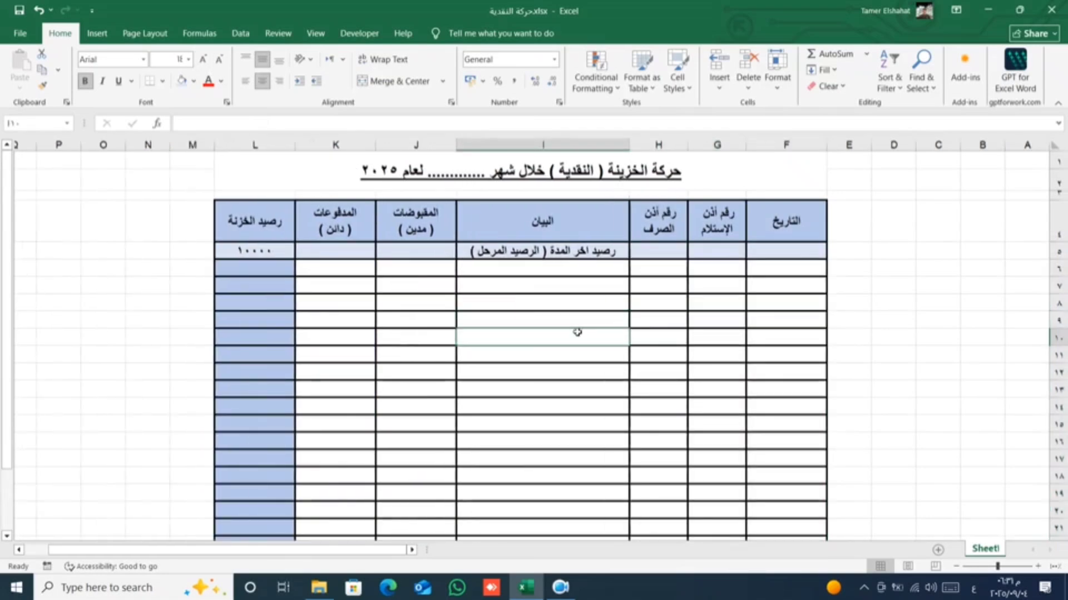
click(577, 368)
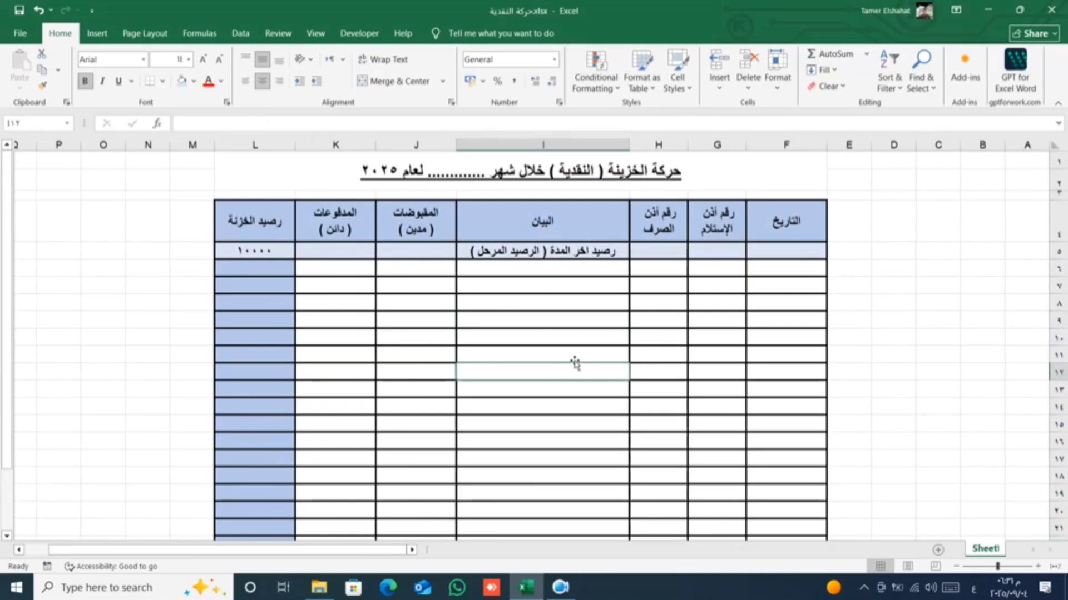
click(619, 324)
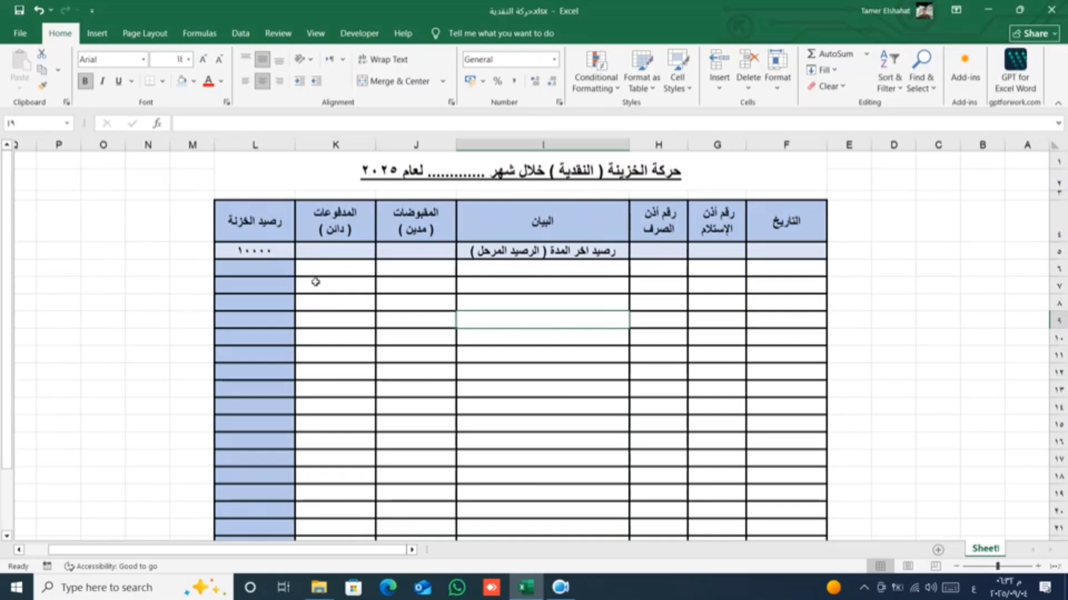
click(545, 382)
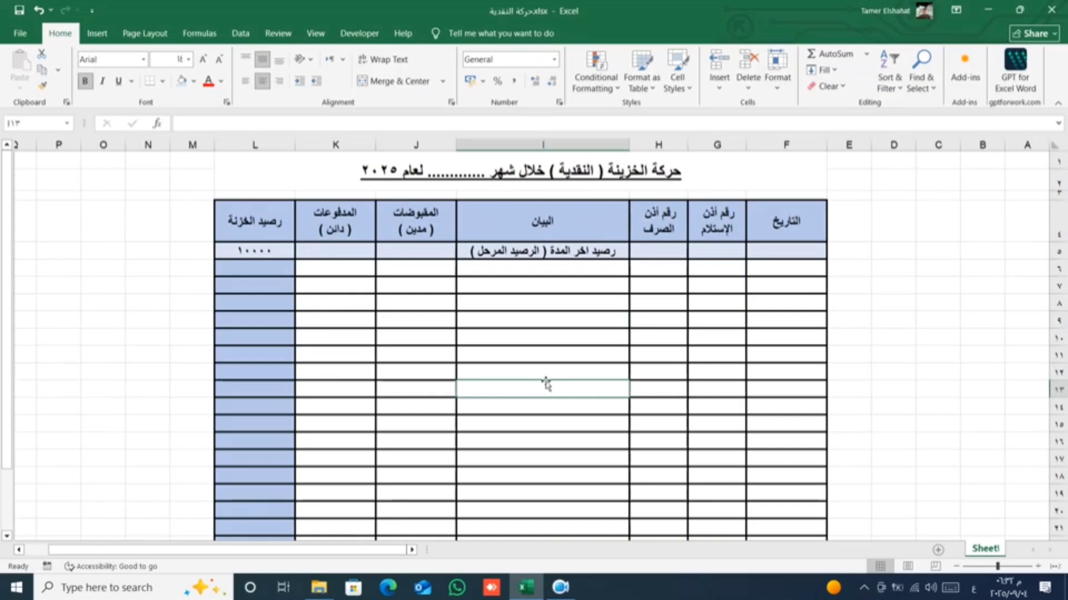
click(789, 269)
Fill row 6 with 01/09/2025, voucher 20, description بيع أدوات and 5000 in receipts.
text(1)
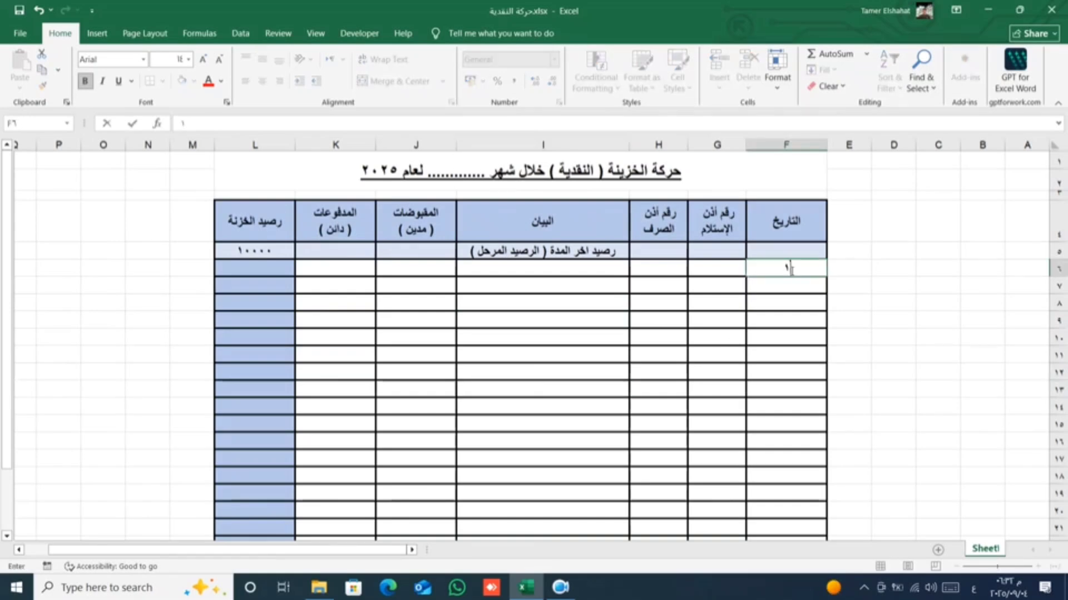
text(/)
text(9/2)
text(025)
key(Tab)
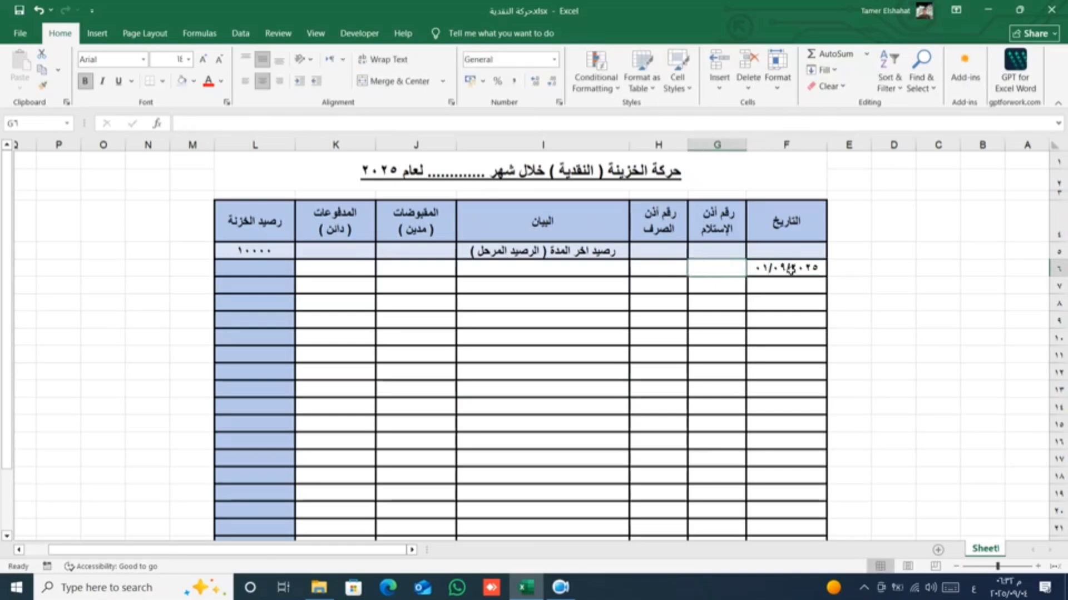
text(20)
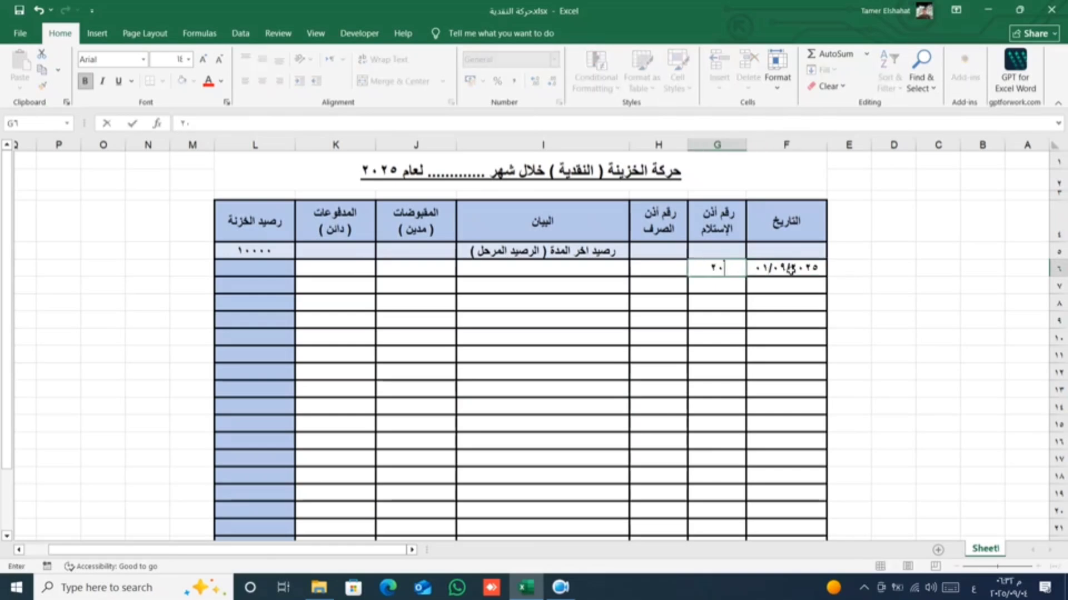
key(Tab)
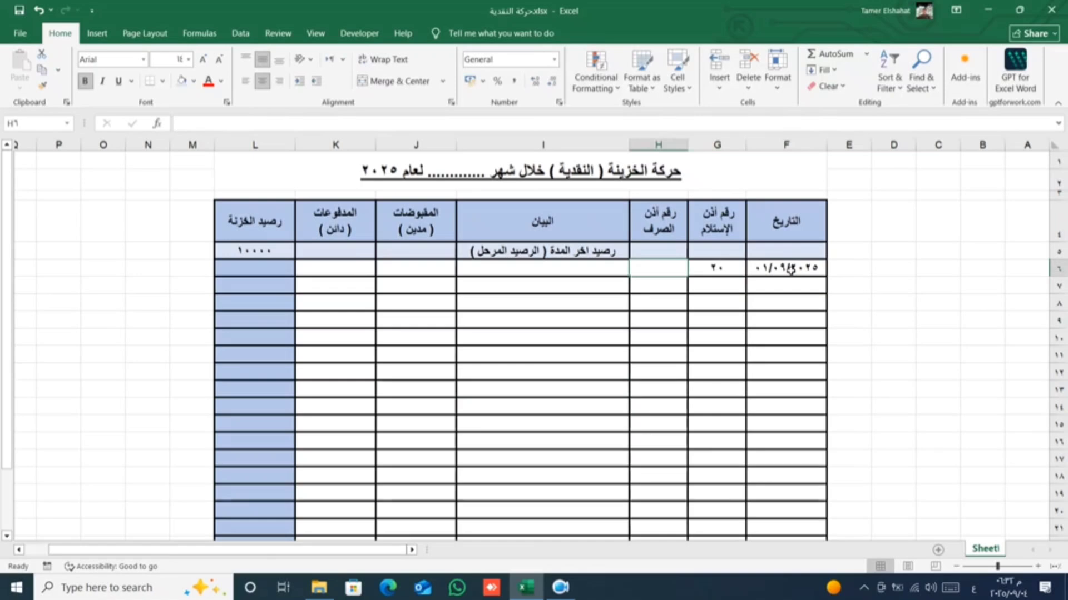
key(Tab)
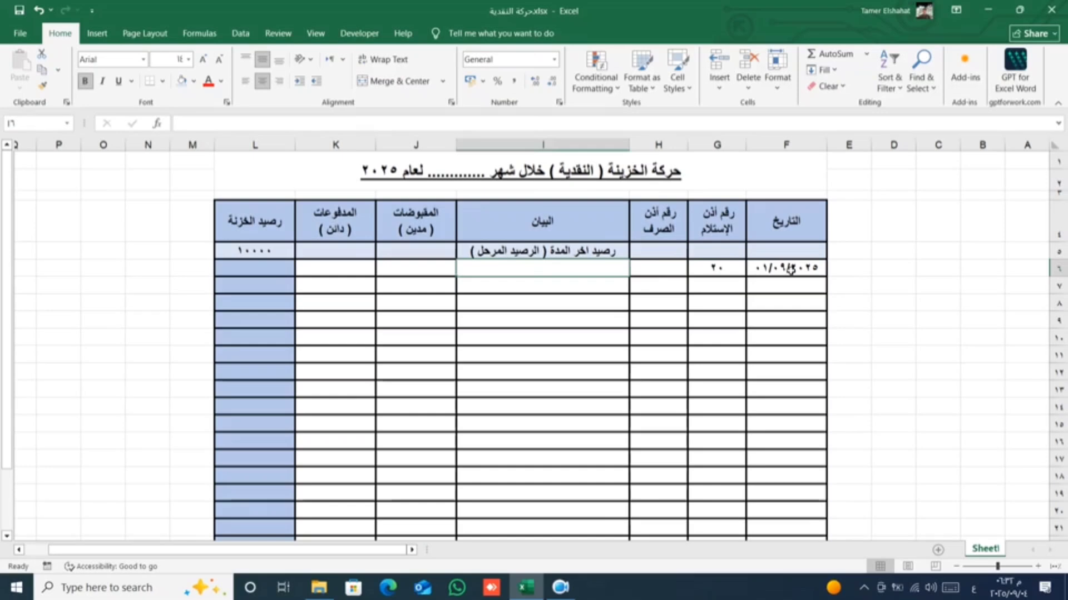
text(بيع ادو)
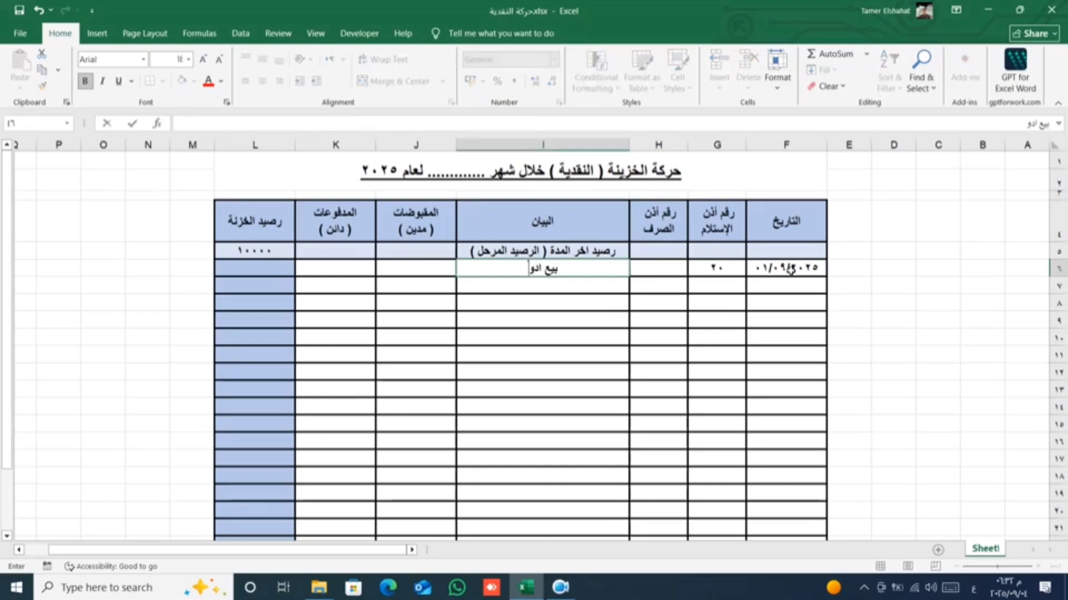
key(BackSpace)
key(BackSpace)
key(BackSpace)
text(أدوات)
text( ...)
text(.....)
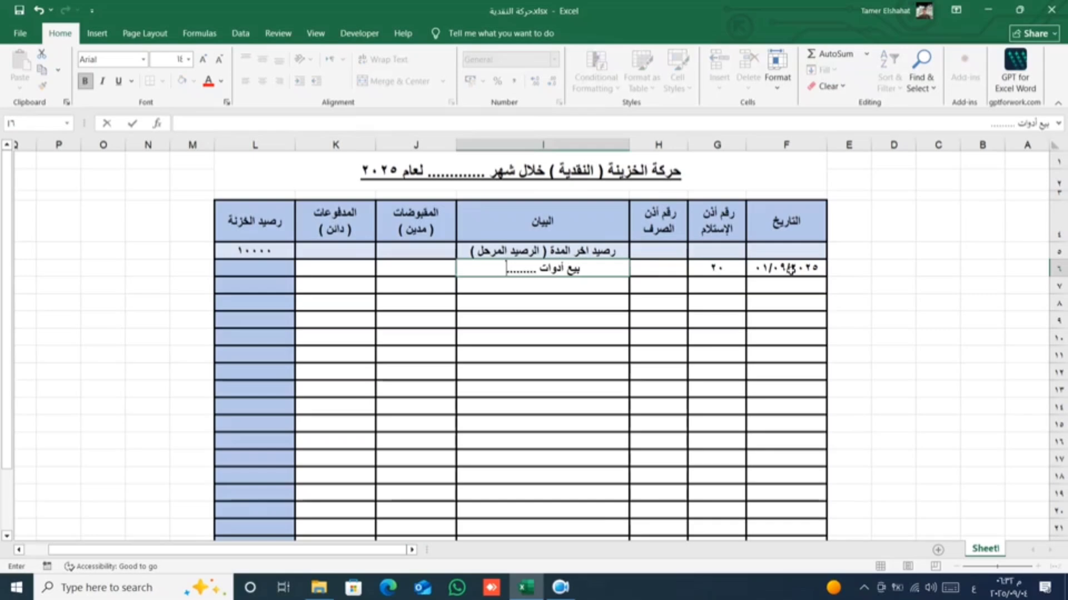
key(Tab)
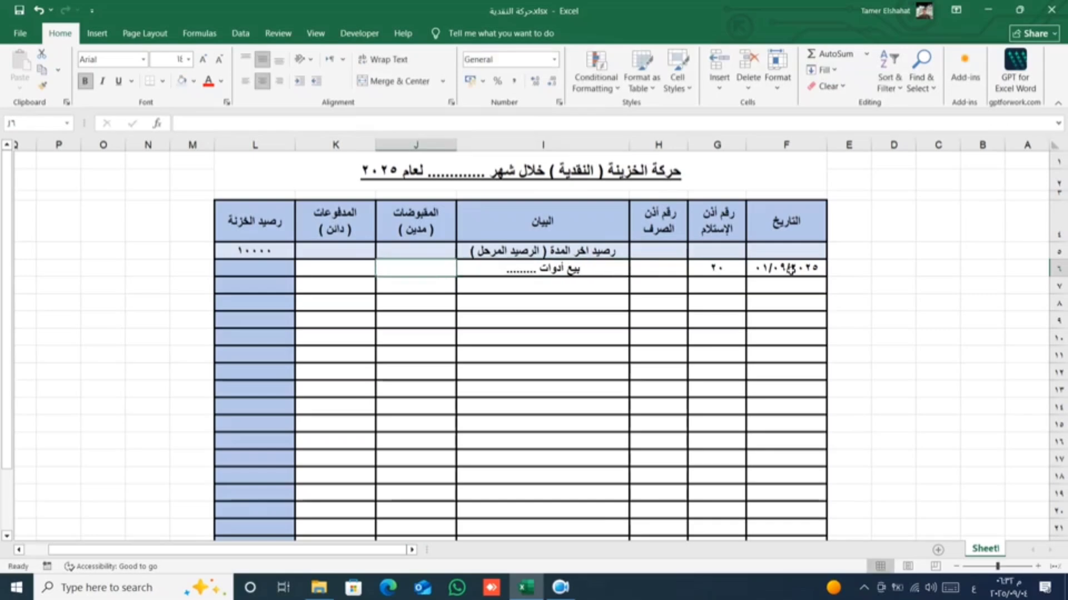
text(5000)
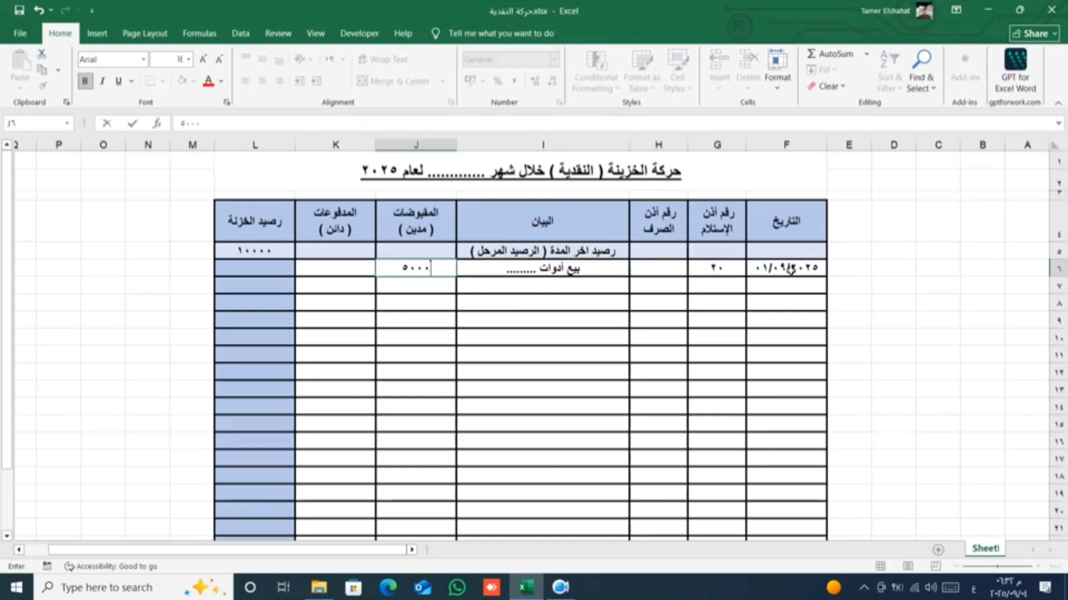
key(Return)
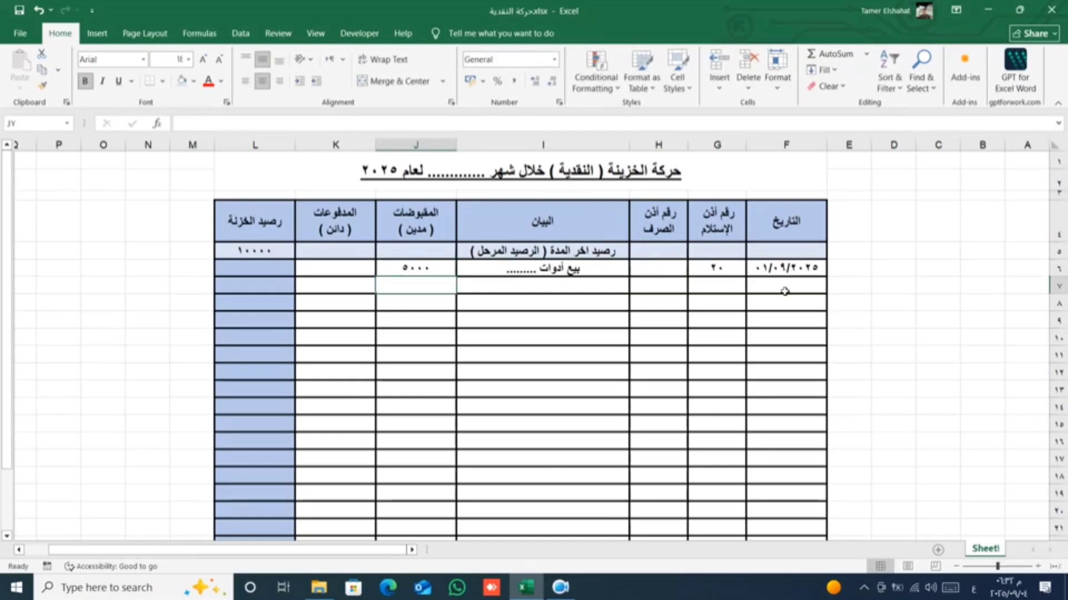
Fill row 7 with 12/09/2025, voucher 21, تحصيل مبالغ من العميل and 10000 in receipts.
click(784, 291)
text(1)
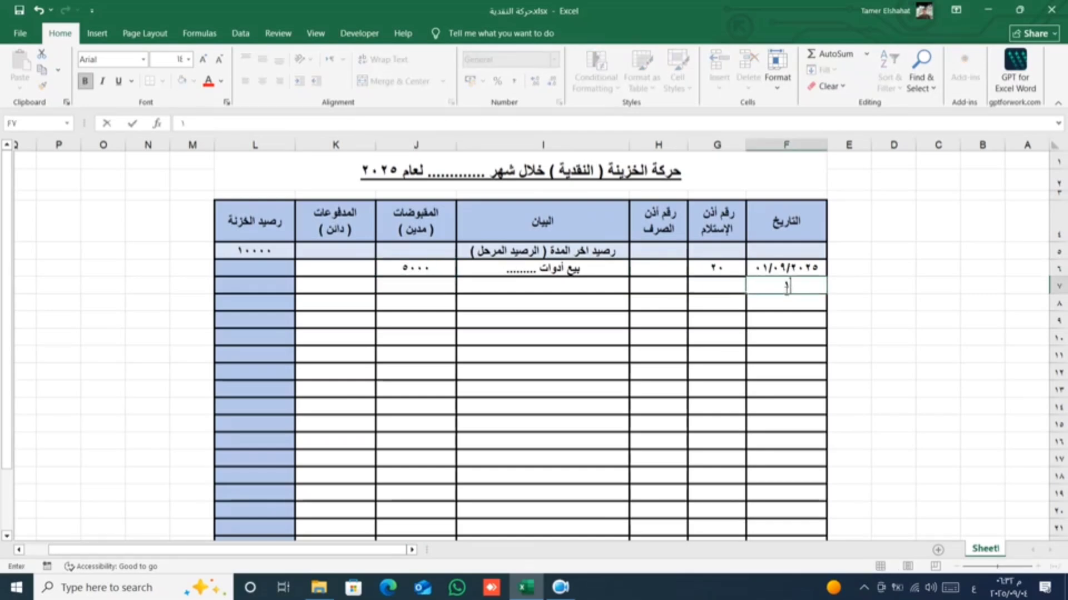
text(/)
text(2/)
text(9/)
text(2025)
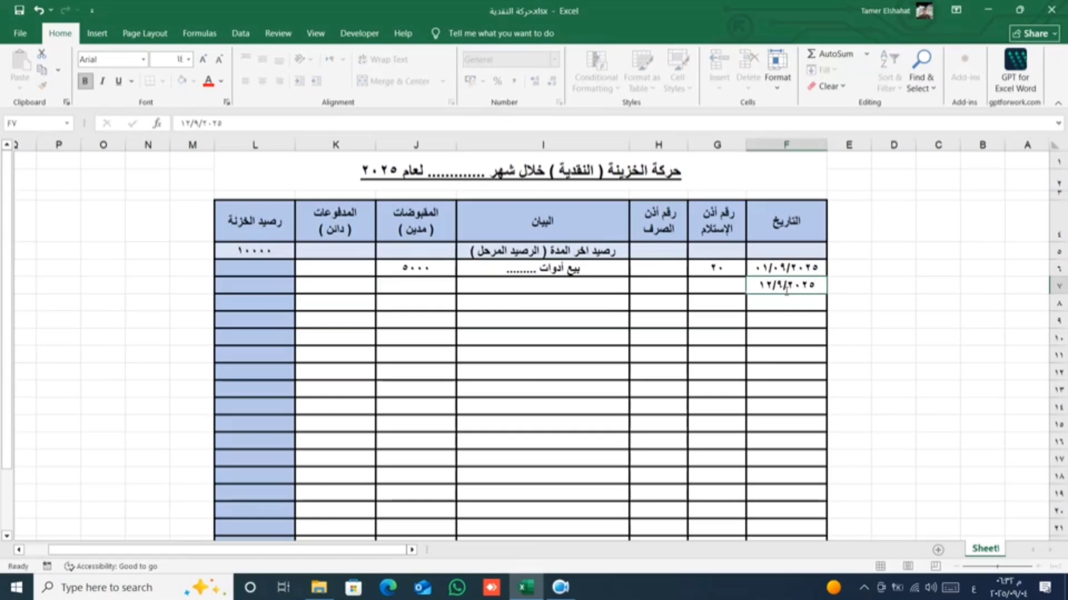
key(Tab)
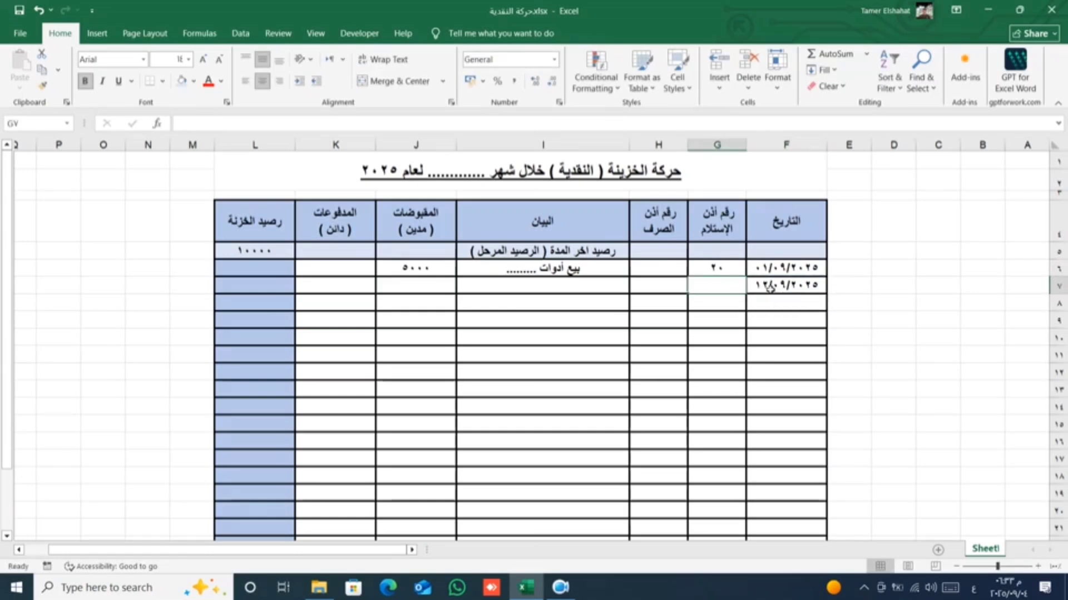
text(21)
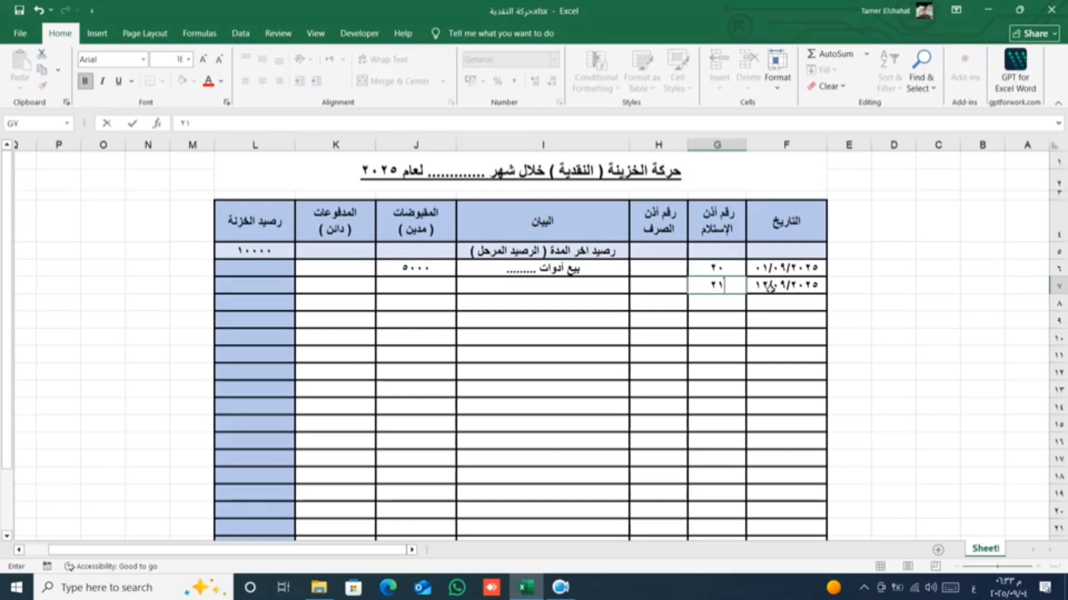
key(Tab)
key(Tab)
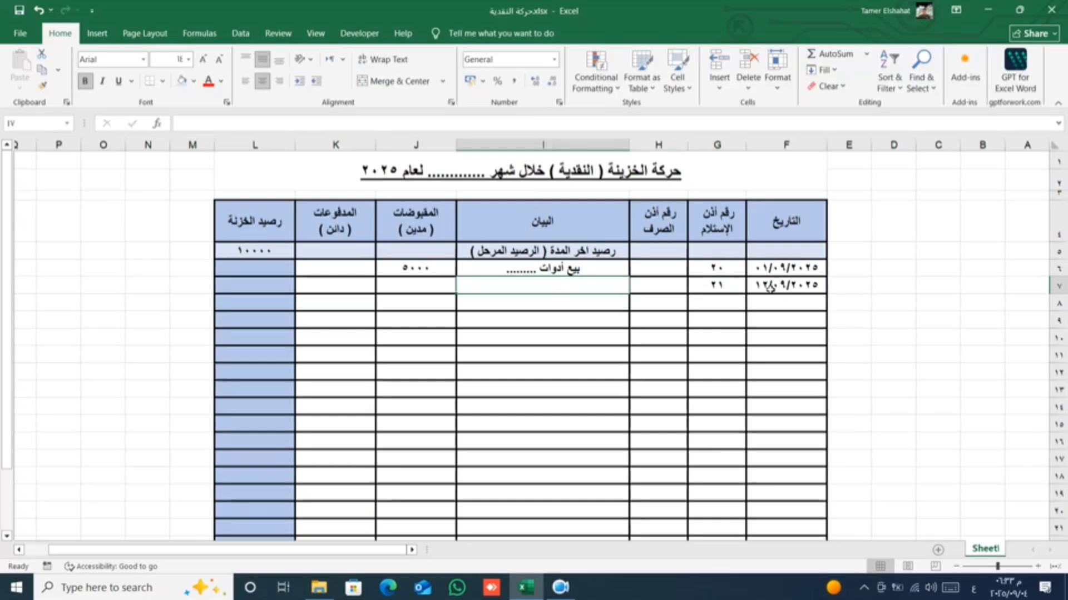
text(تحصيل )
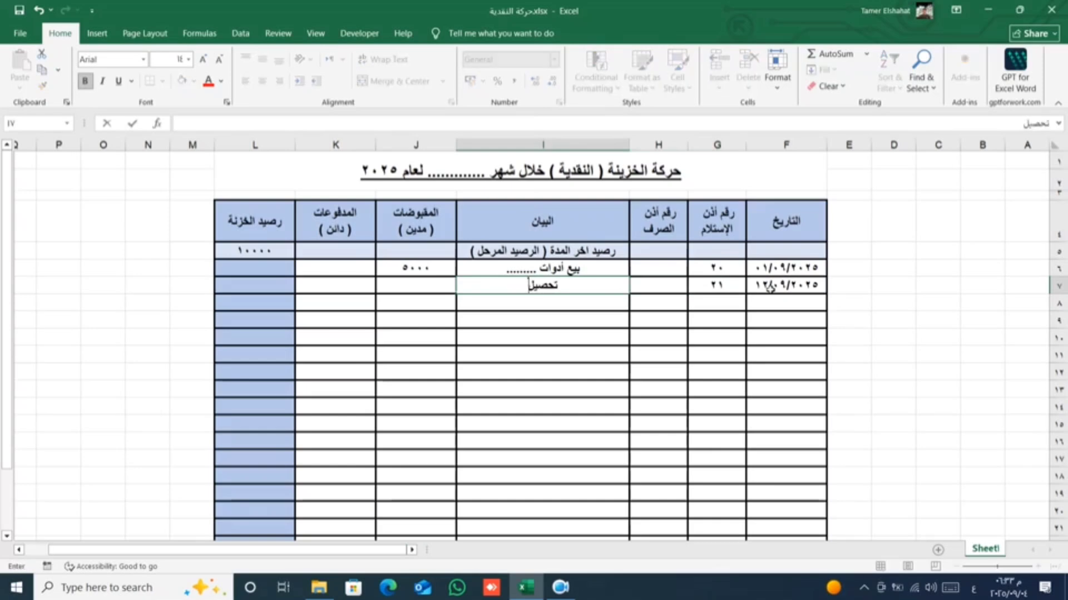
text(مبالغ)
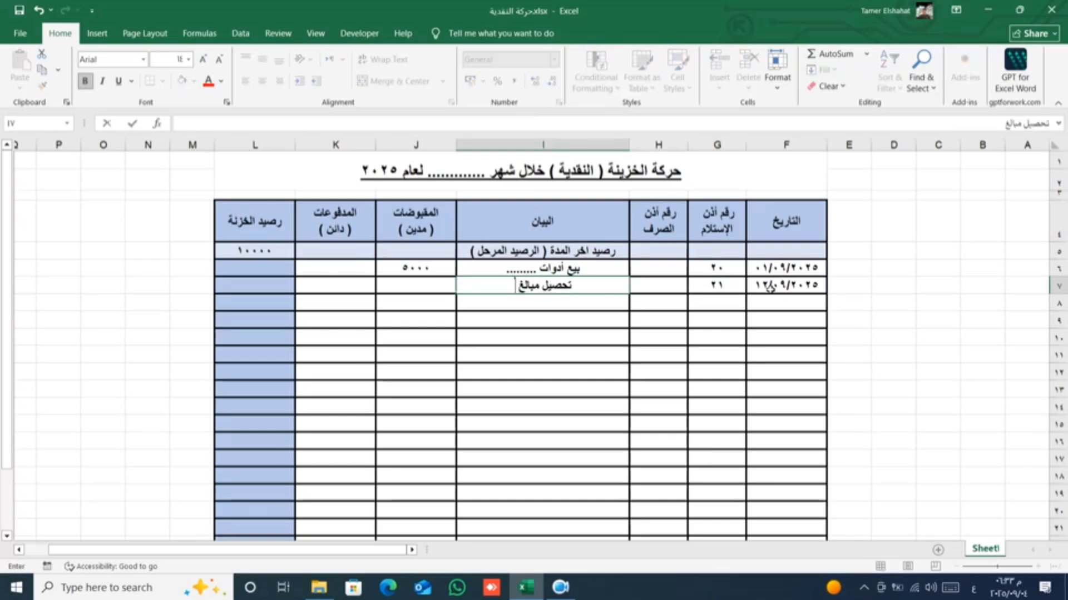
text( من العميل)
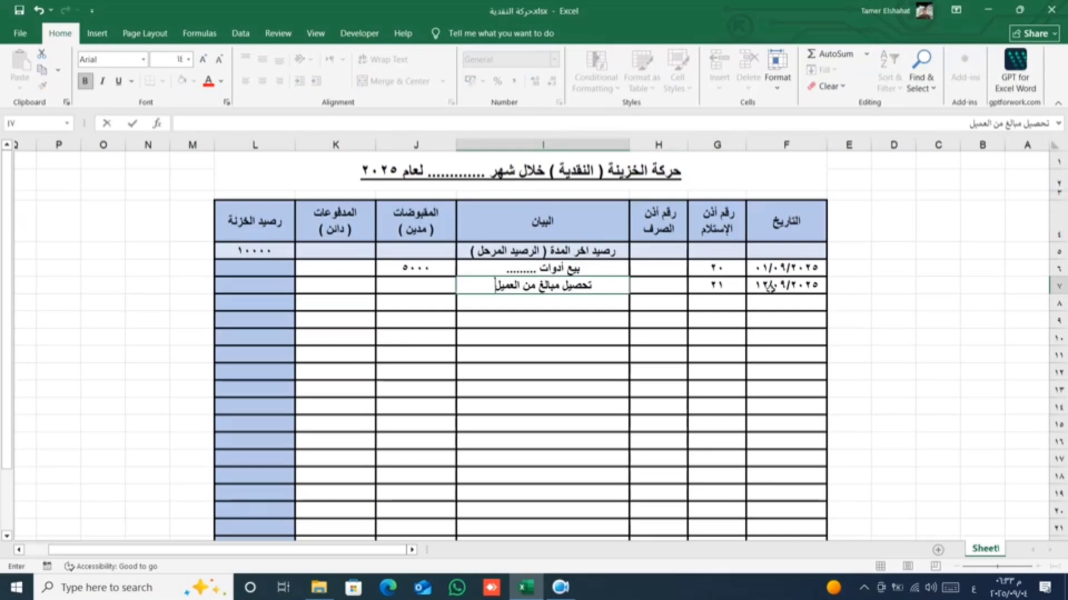
text(.....)
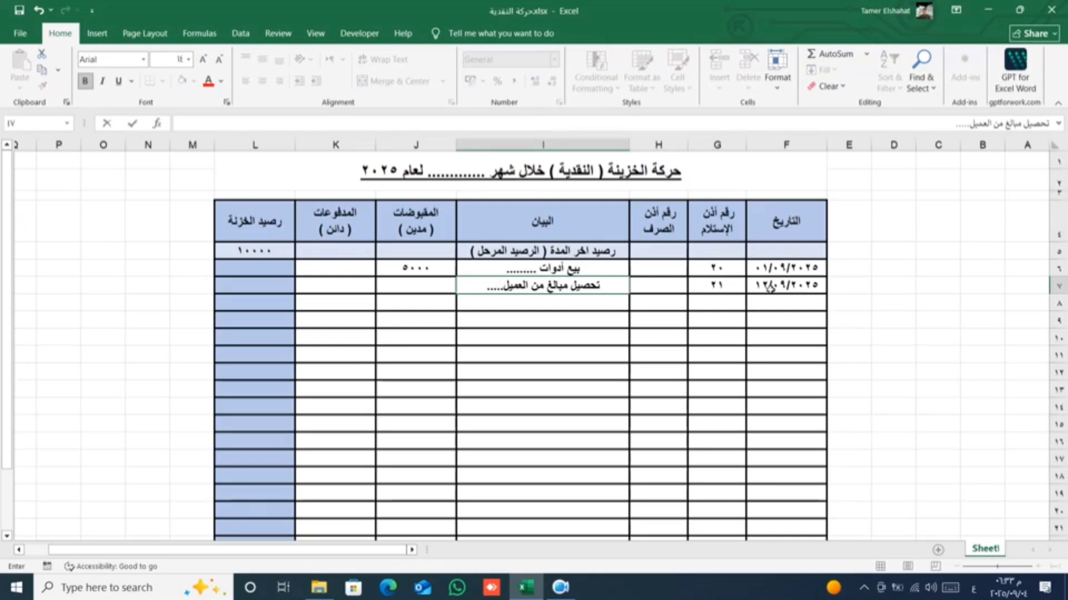
key(Tab)
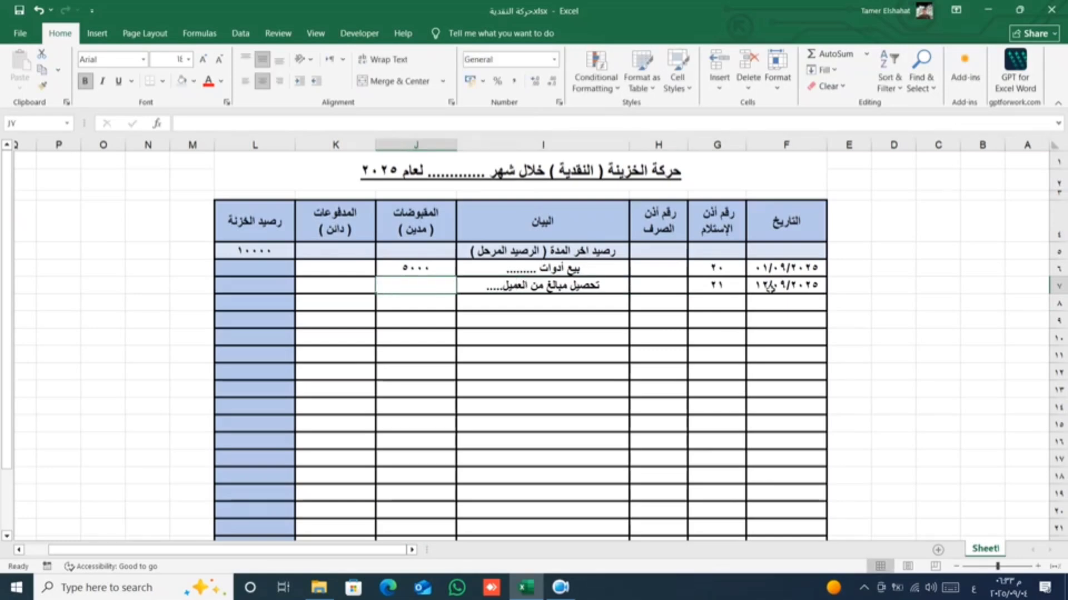
text(1)
text(0000)
key(Return)
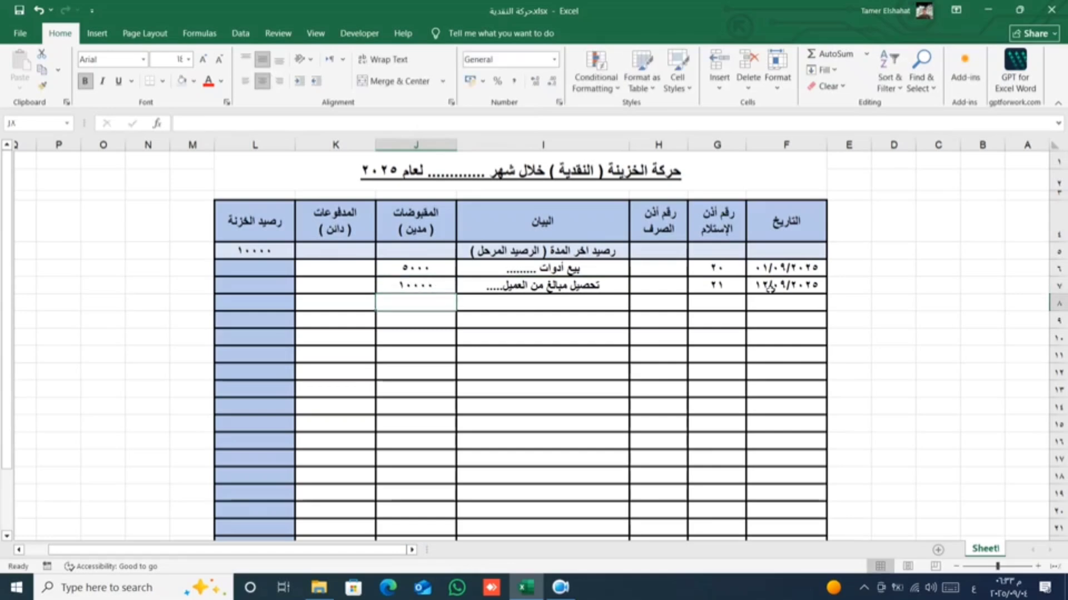
click(782, 303)
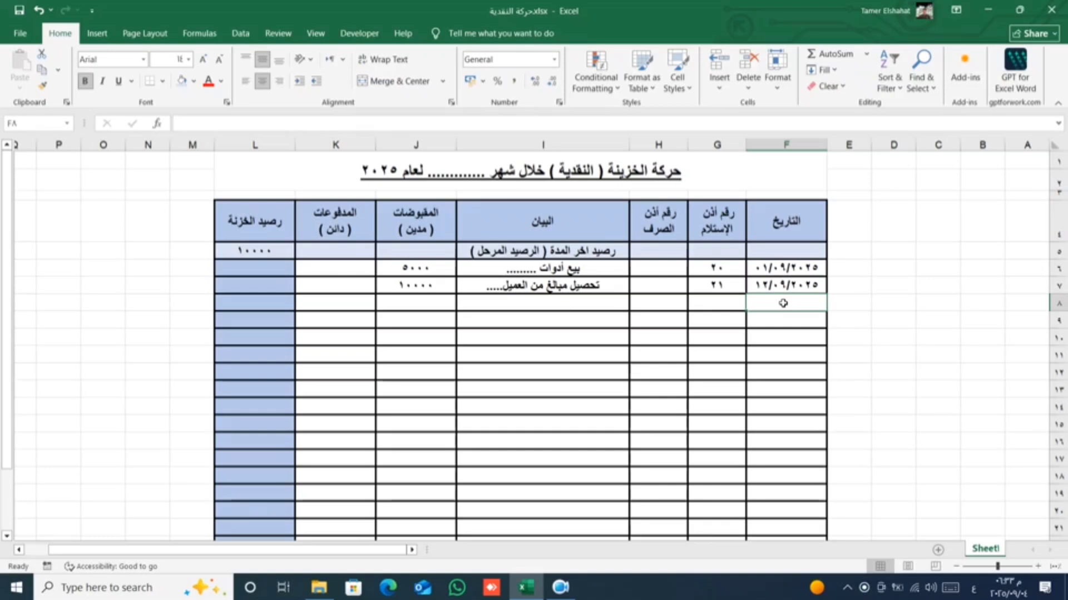
Enter 13/09/2025, payment voucher 23, فاتورة كهرباء and a 500 payment in row 8.
text(13/9)
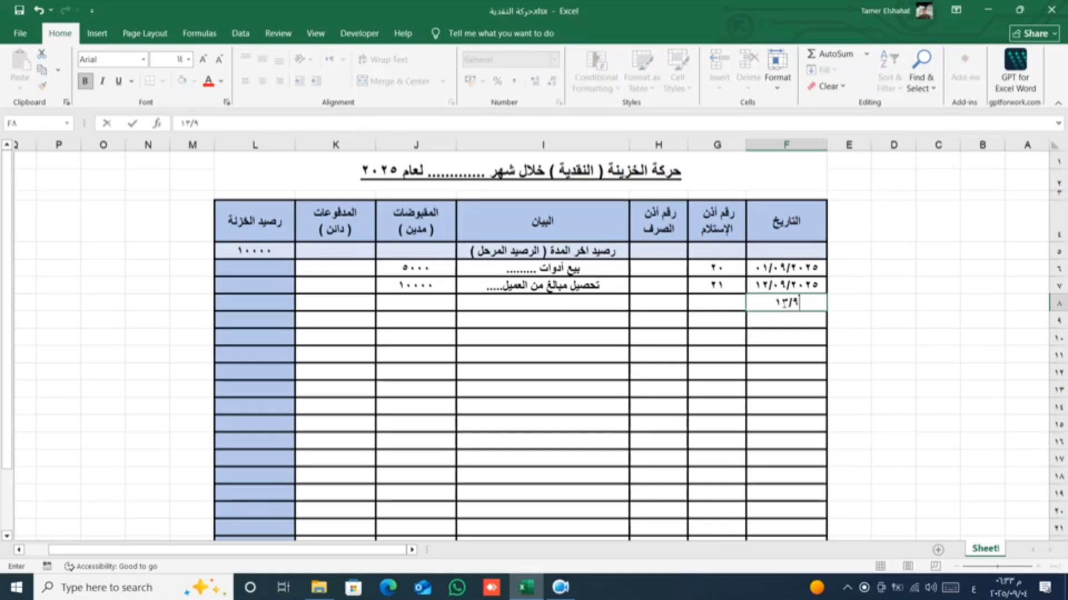
text(/2025)
key(Tab)
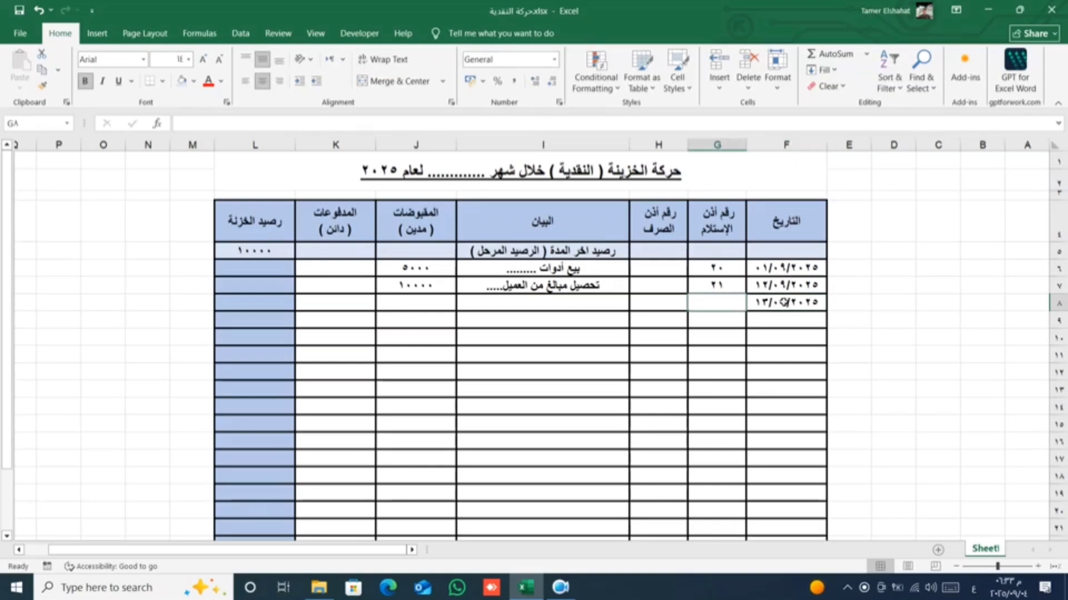
key(Tab)
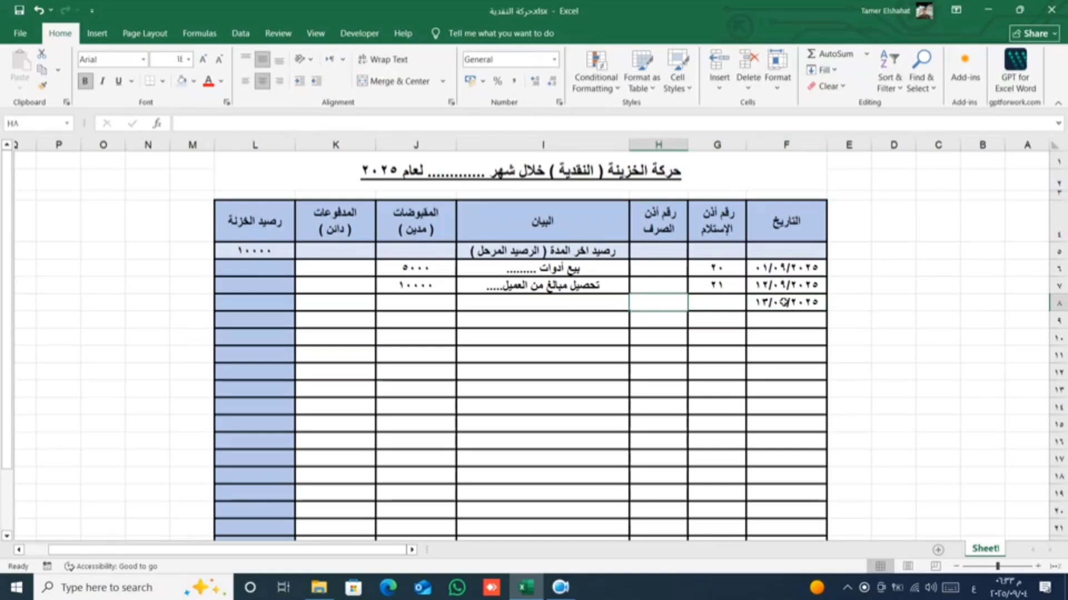
text(23)
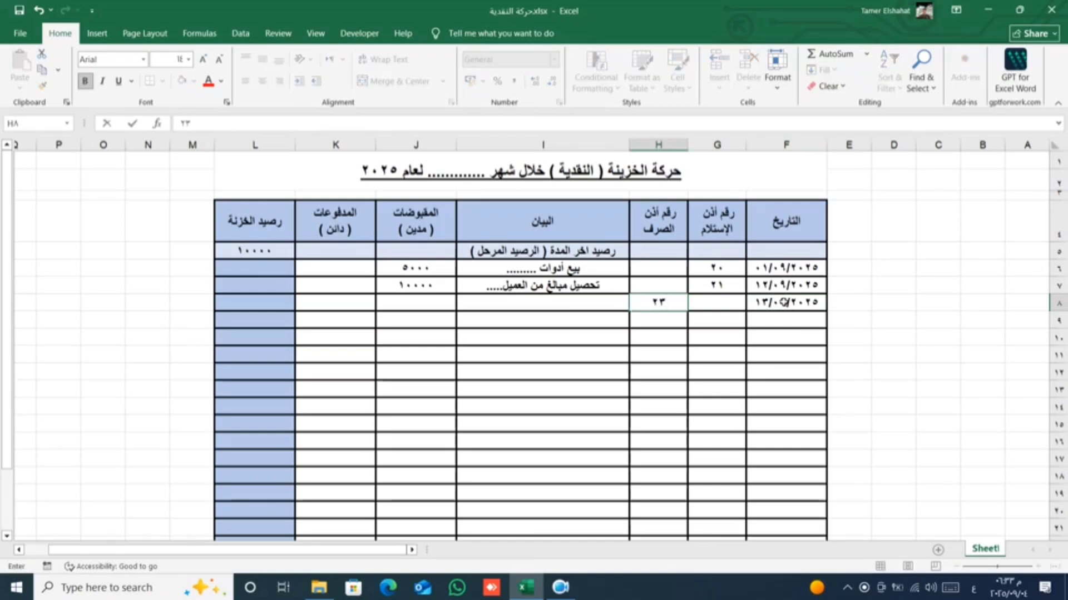
key(Tab)
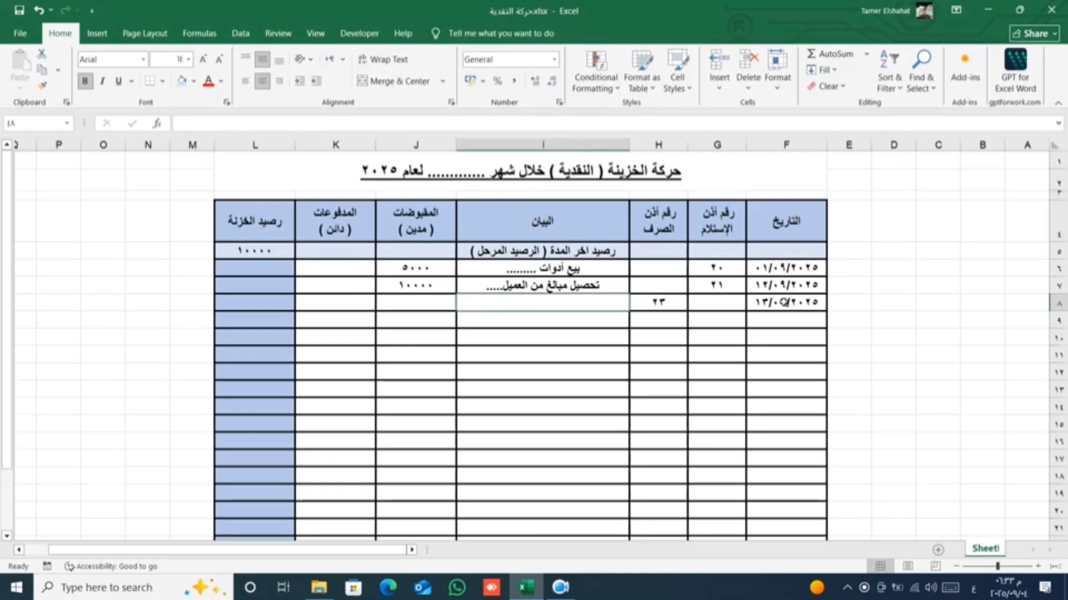
text(فات)
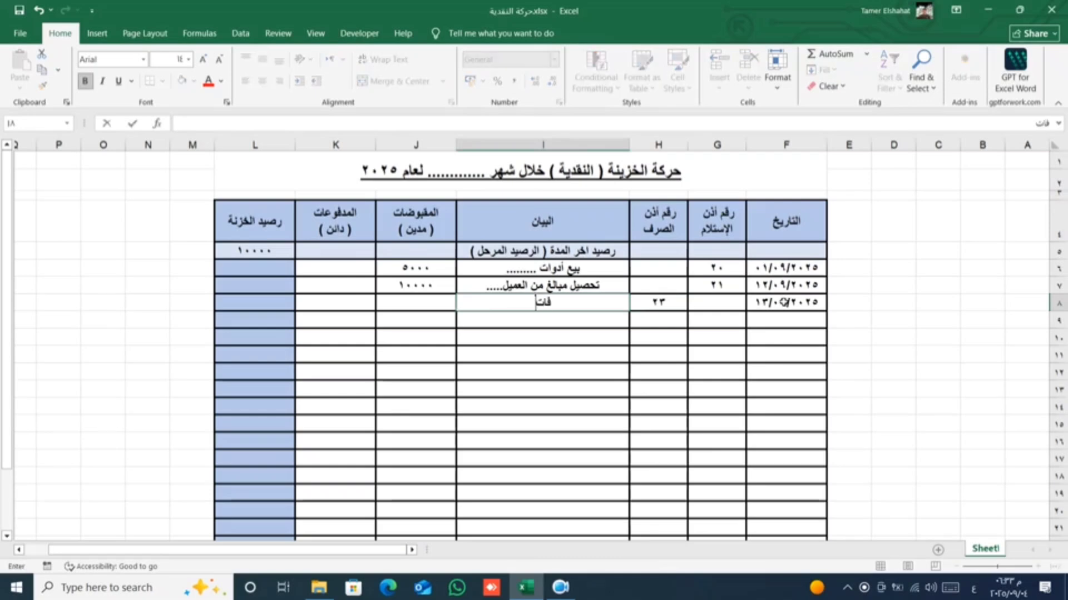
text(ورة كهر)
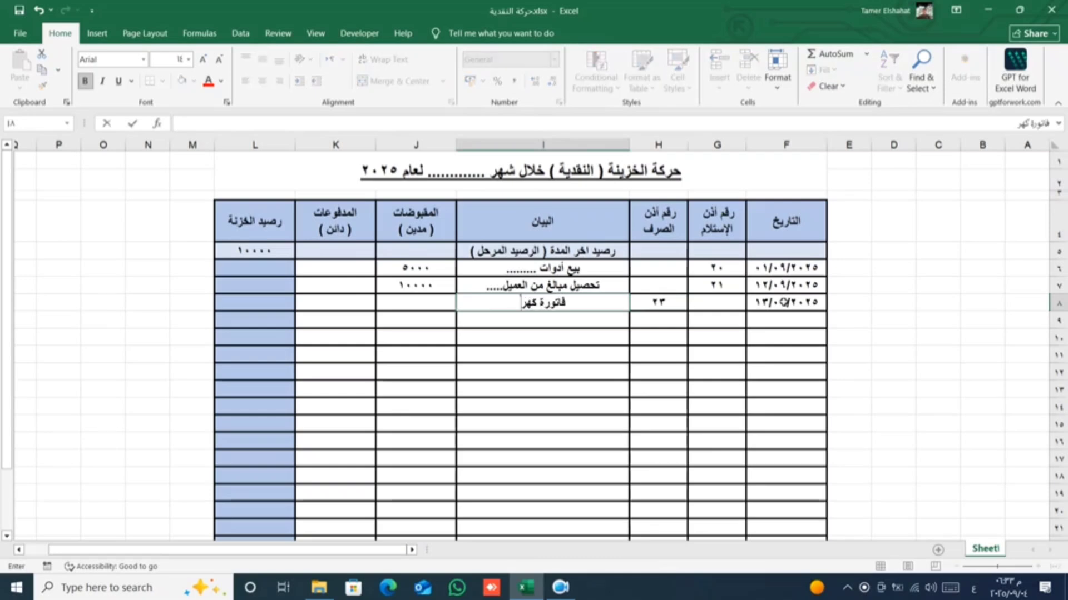
text(باء)
key(Tab)
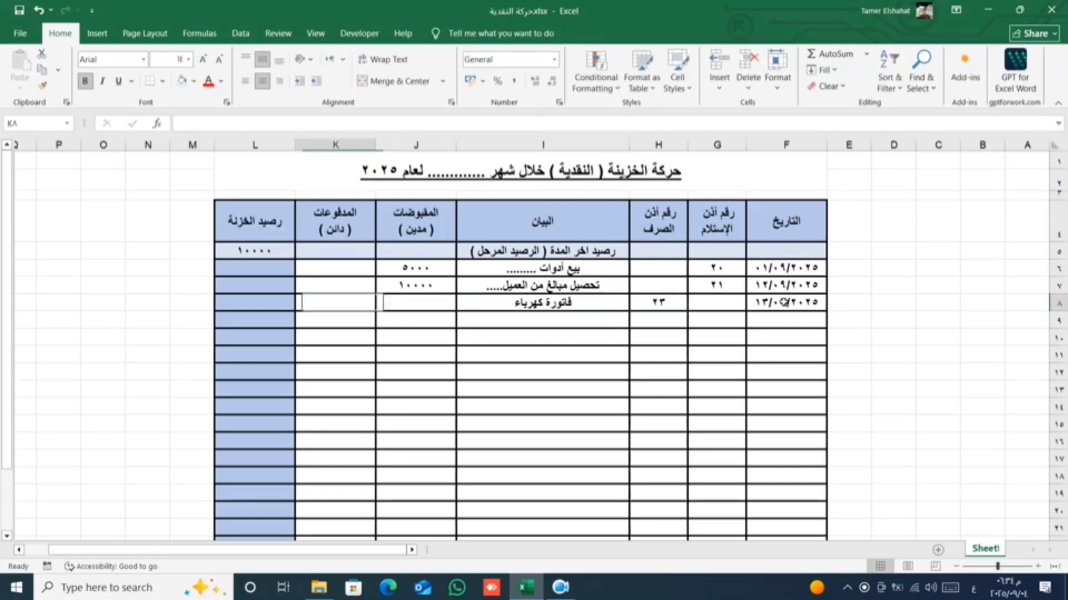
key(Tab)
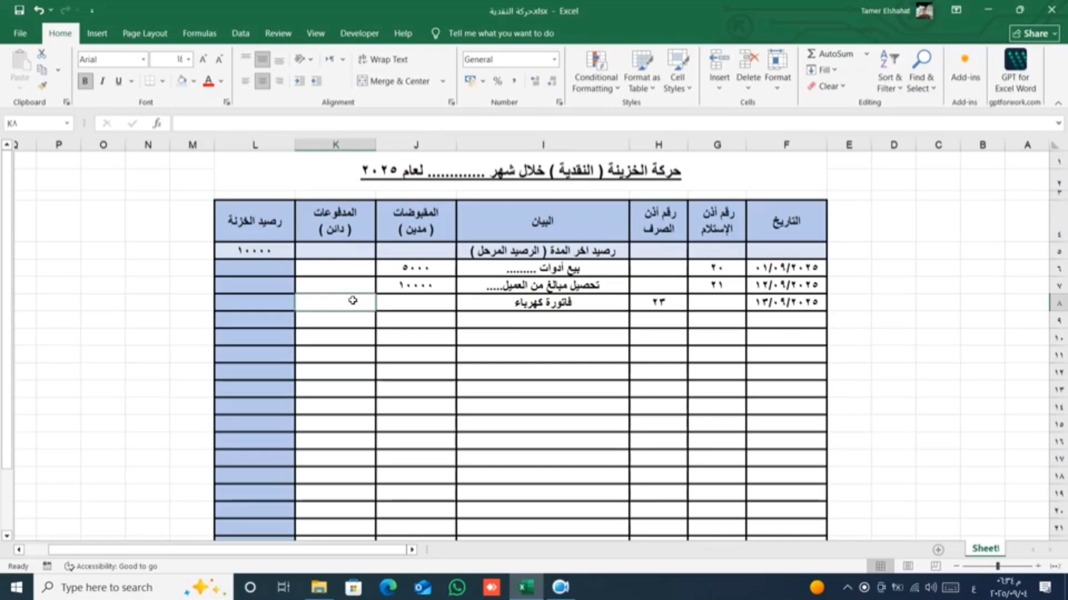
text(500)
key(Return)
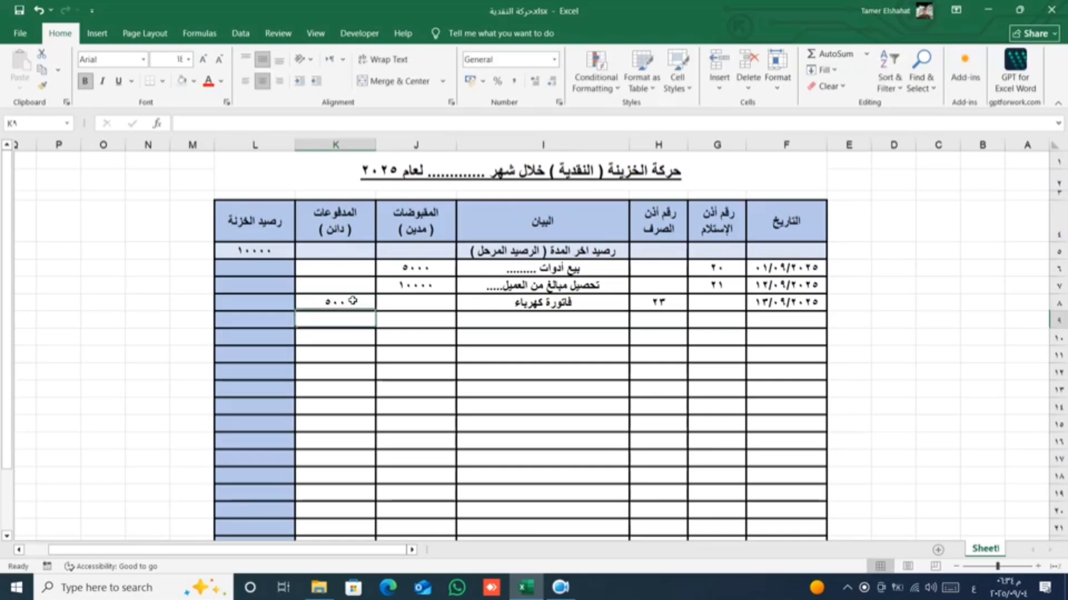
Record 14/09/2025, payment voucher 24, فاتورة مياة and 700 paid in row 9.
click(775, 325)
text(14)
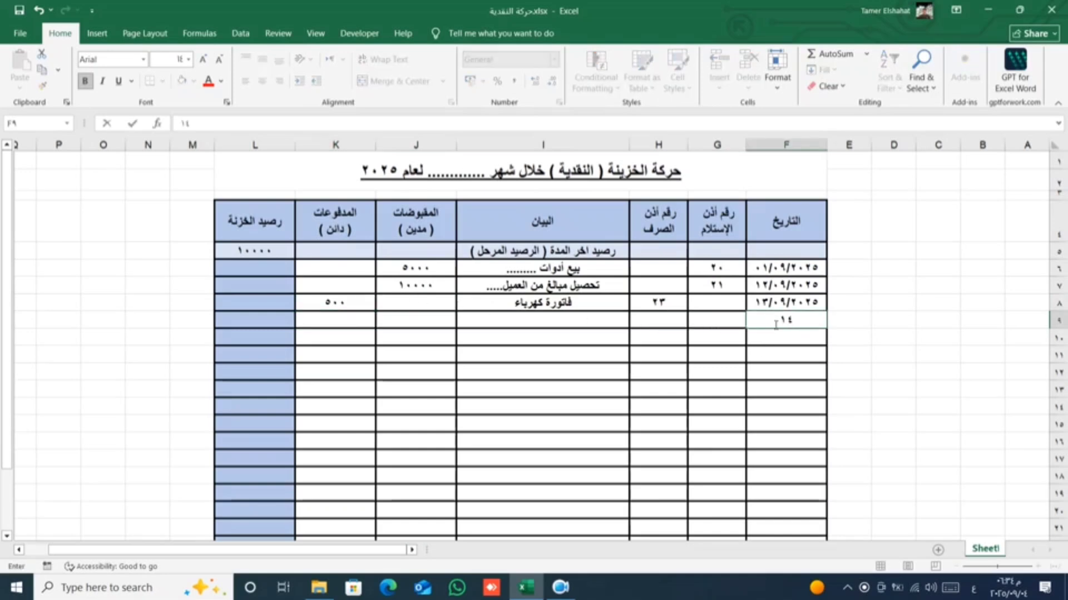
text(/9/2025)
key(Tab)
key(Tab)
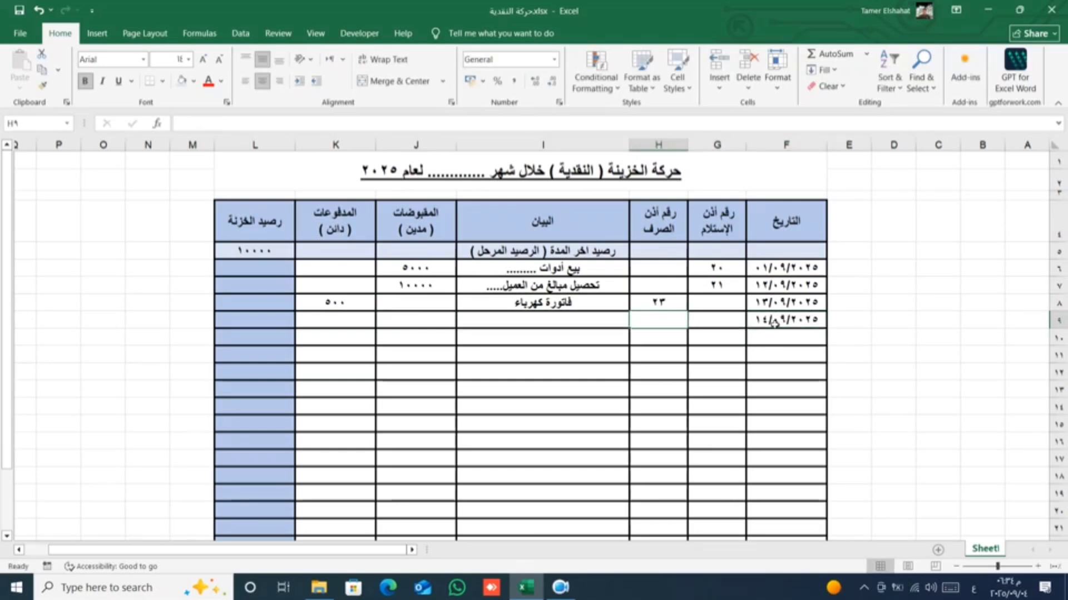
text(24)
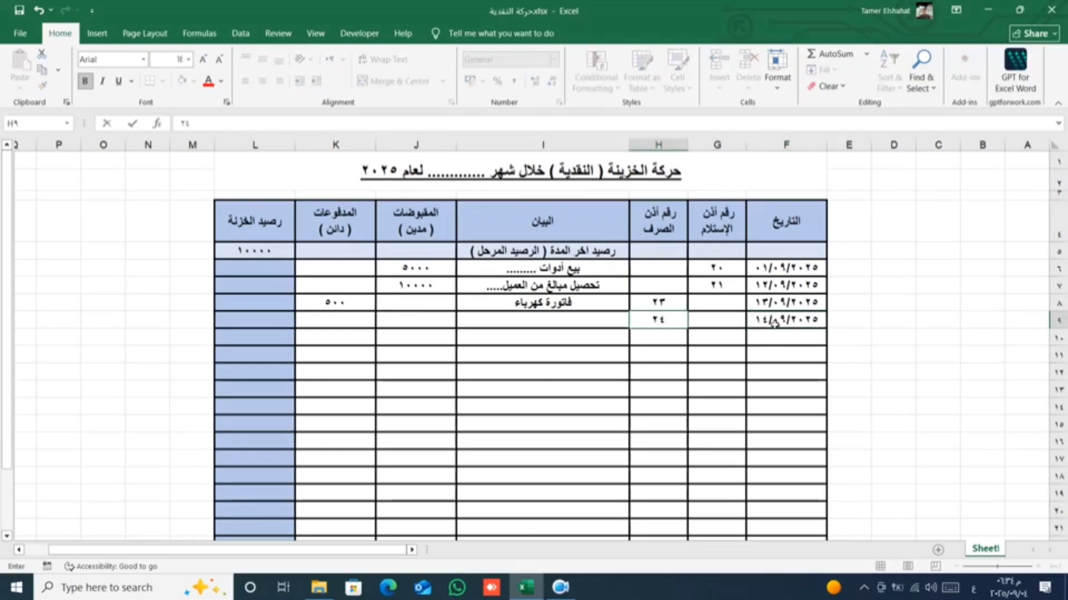
key(Tab)
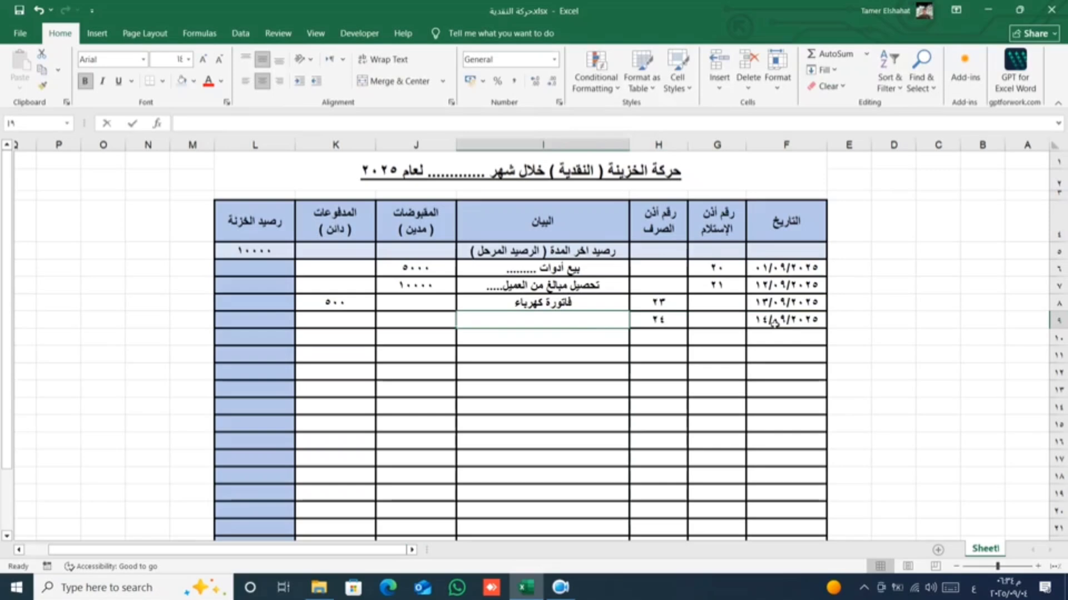
text(فاتورة م)
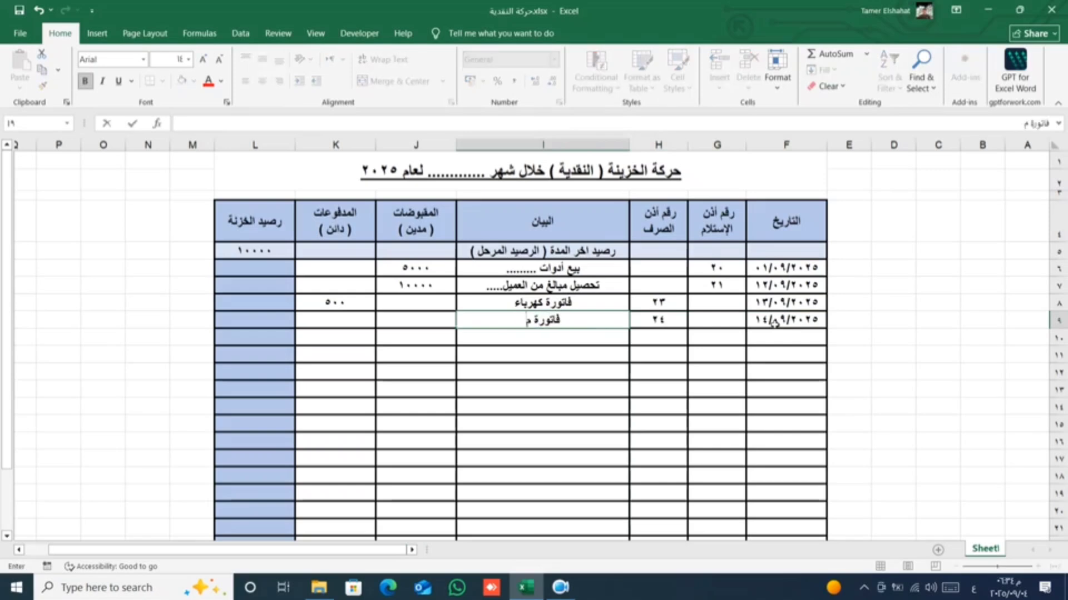
text(ياة)
key(Tab)
key(Tab)
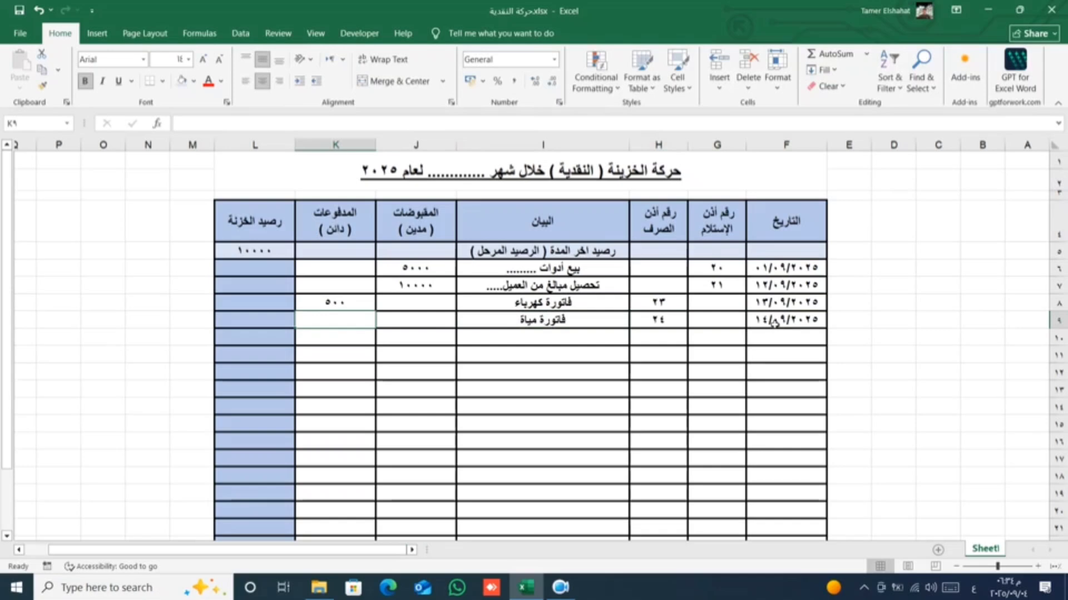
text(٧٠٠)
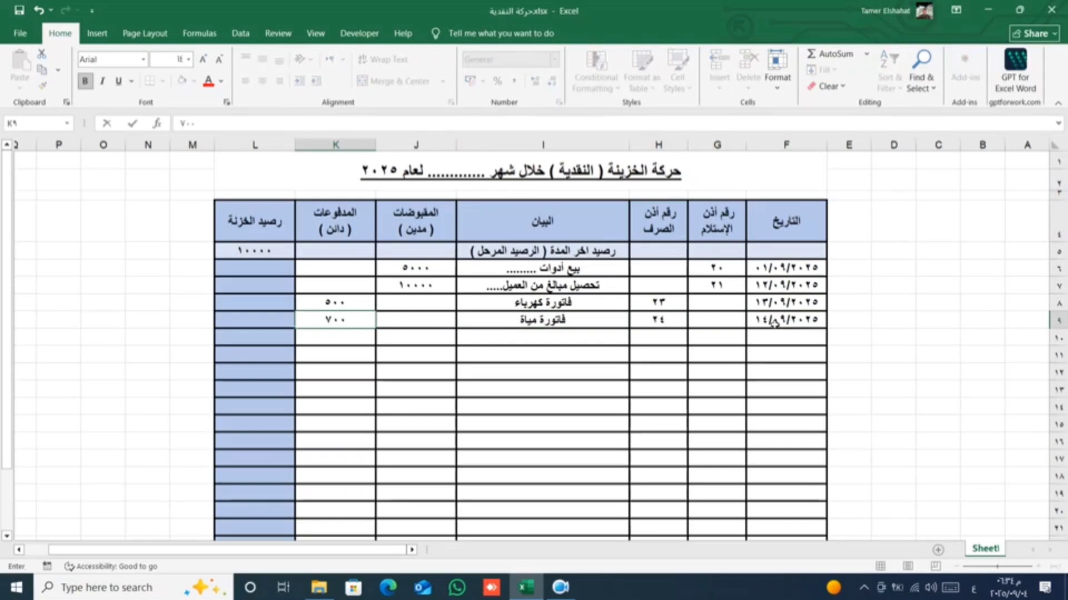
key(Return)
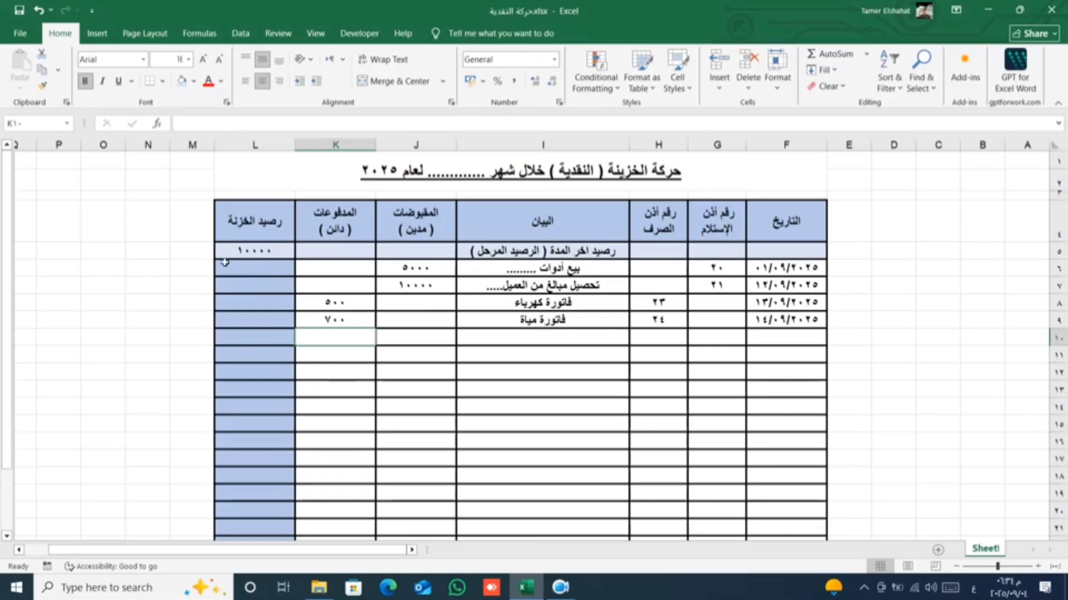
Enter the formula =L5+J6-K6 in L6 so the balance shows 15000.
click(247, 272)
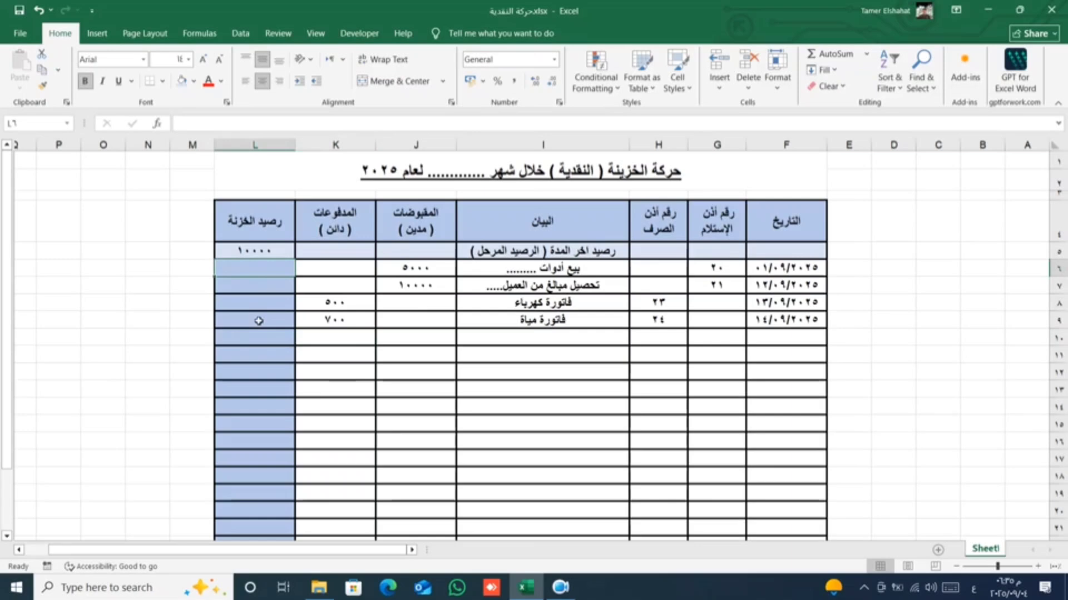
text(=)
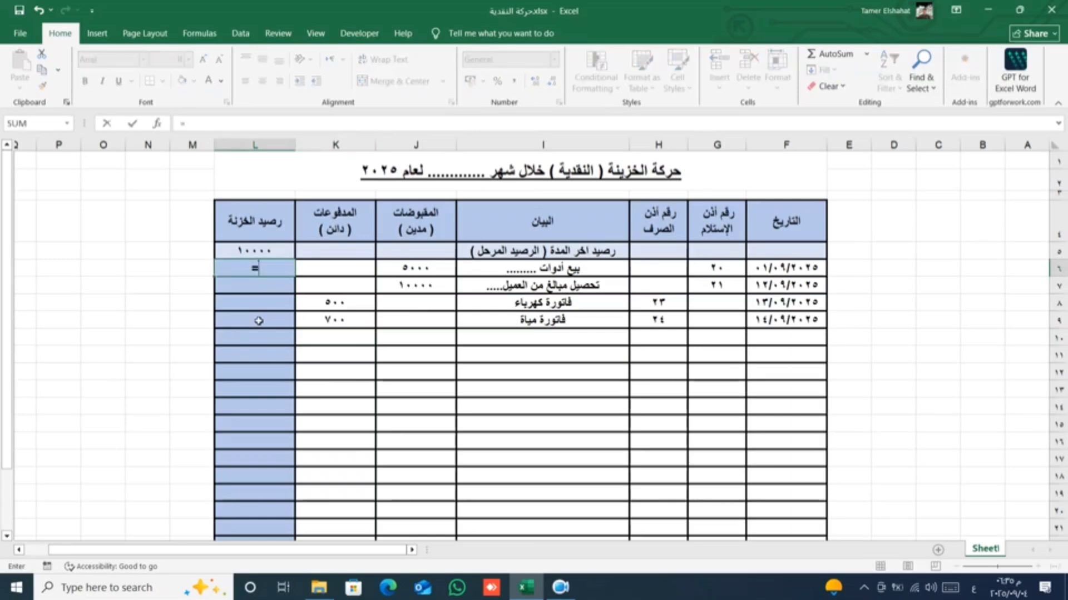
click(247, 250)
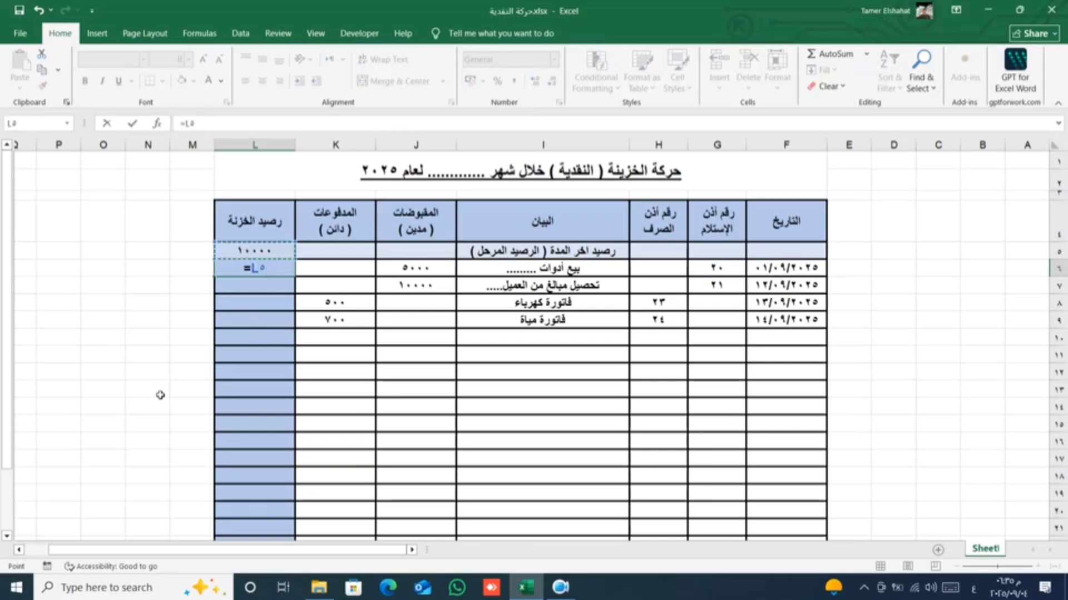
text(+)
click(433, 270)
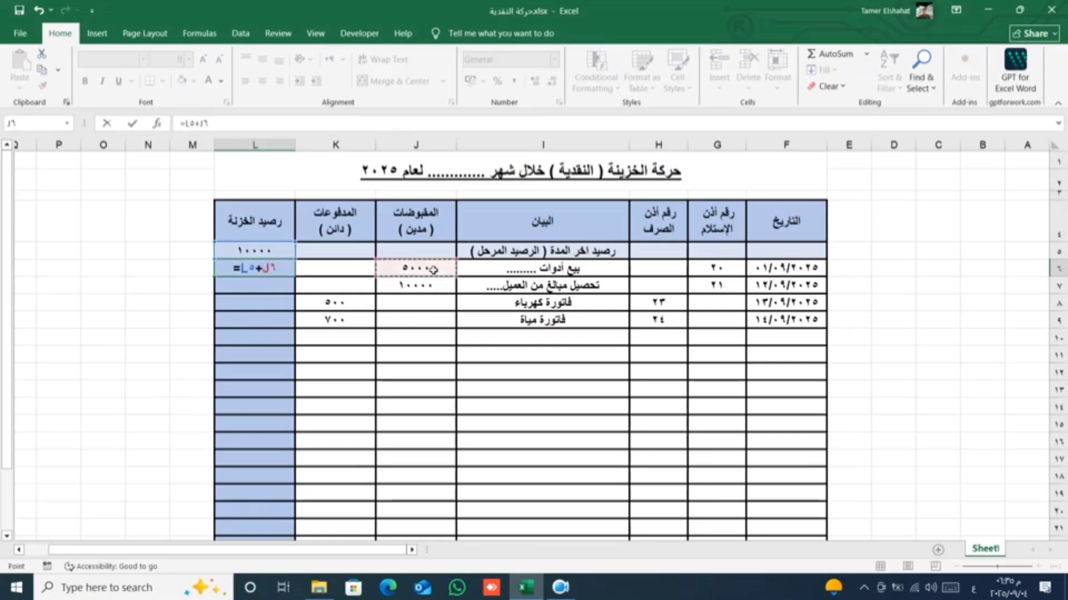
text(-)
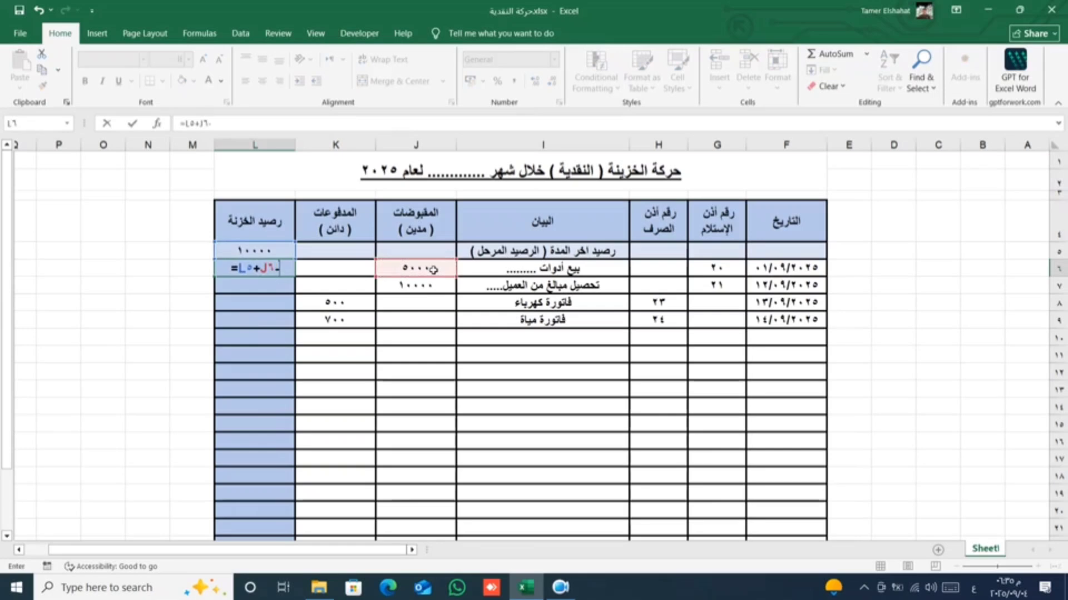
click(356, 267)
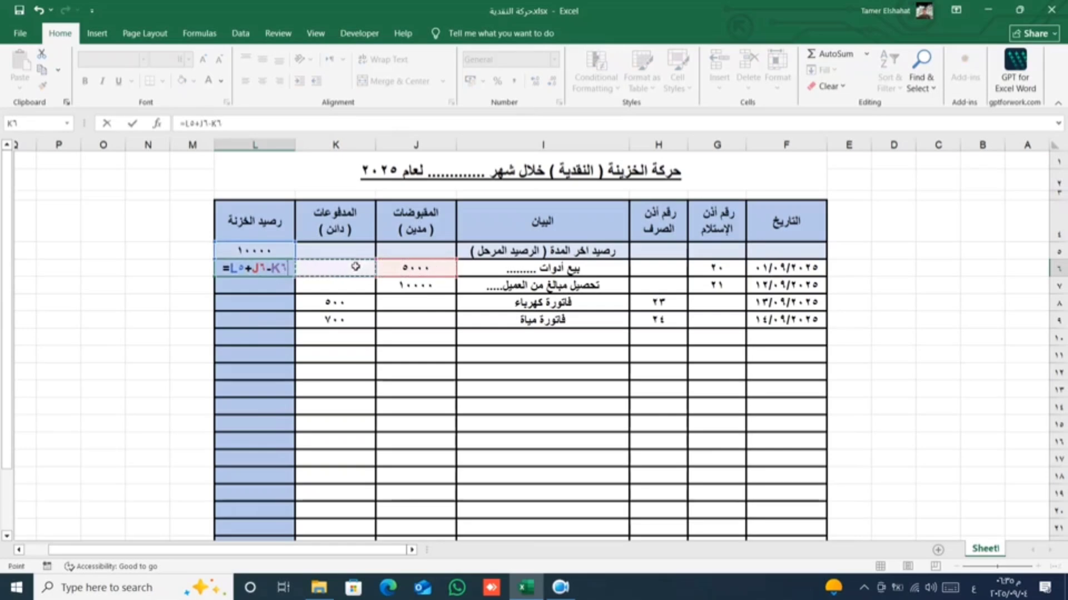
key(Return)
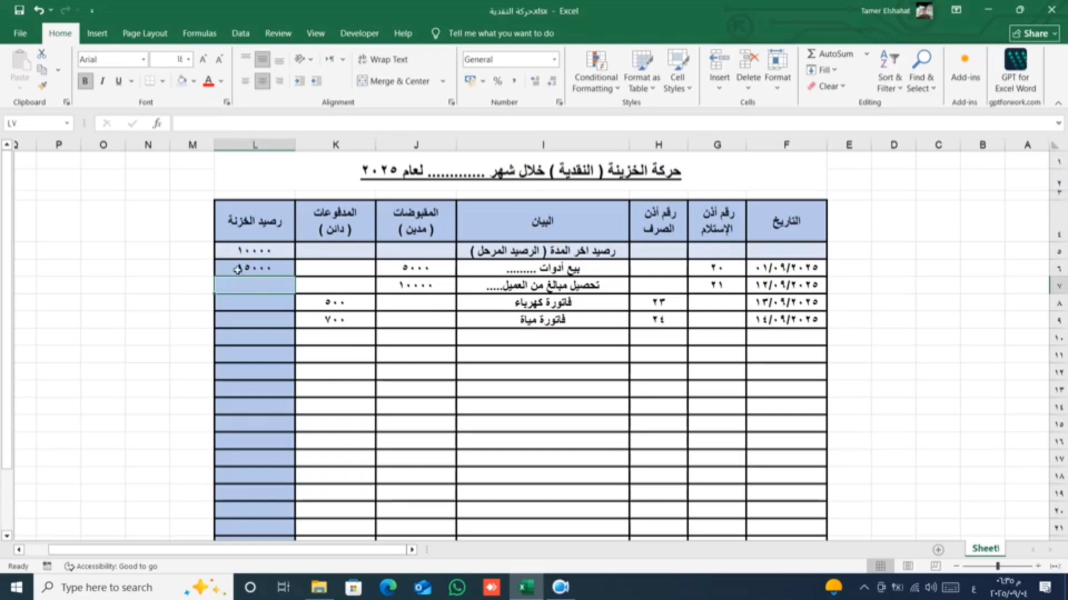
Fill L6's balance formula down column L through row 25, giving 25000, 24500 and 23800.
click(237, 270)
drag(215, 281, 214, 291)
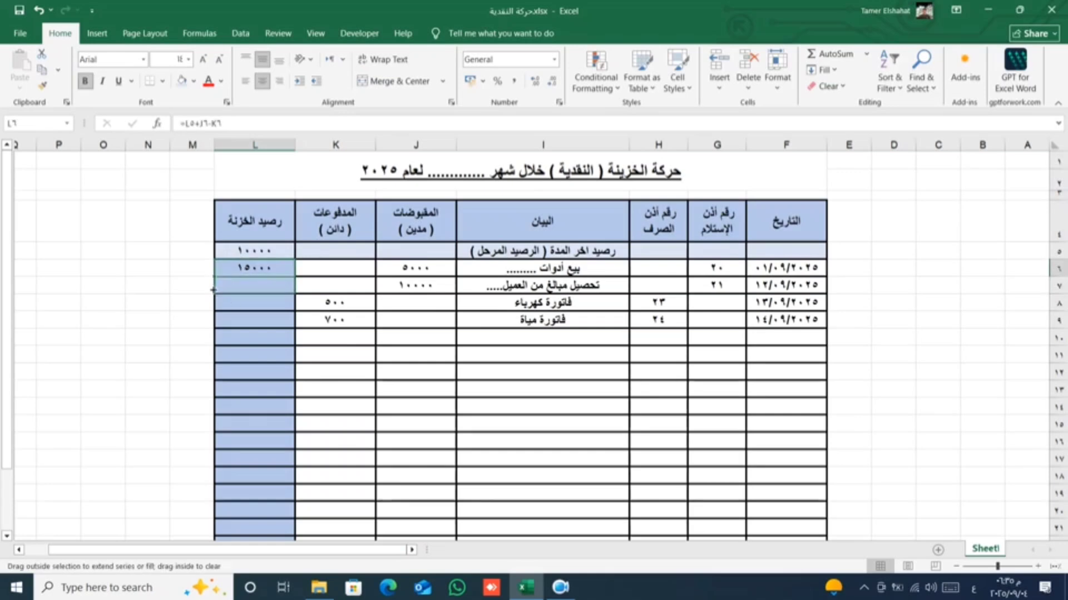
click(257, 286)
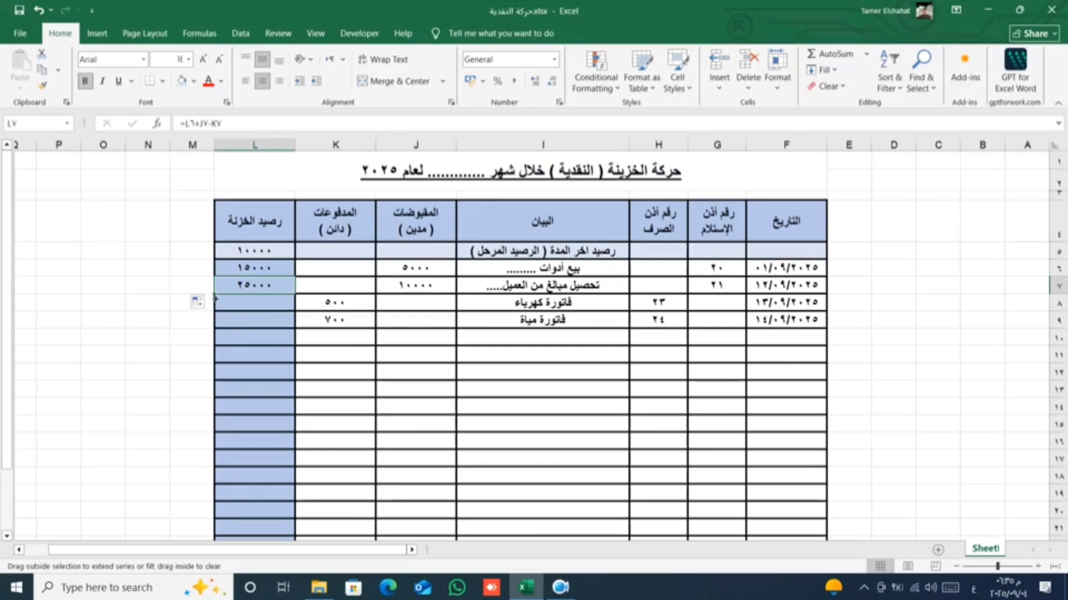
drag(214, 296, 225, 310)
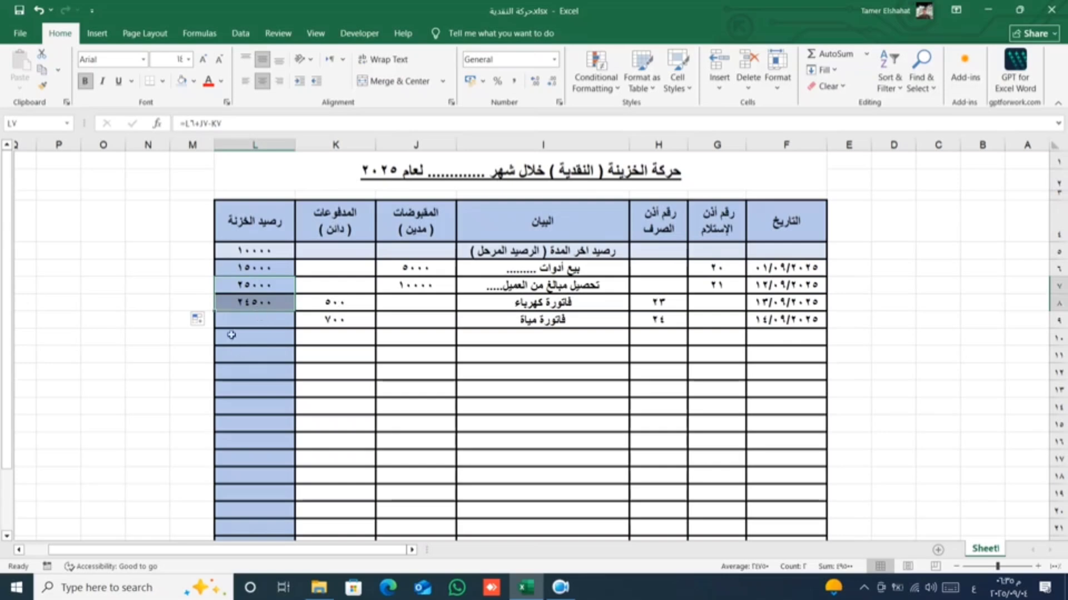
mouse_move(216, 313)
mouse_down()
mouse_move(224, 554)
mouse_move(237, 498)
mouse_up()
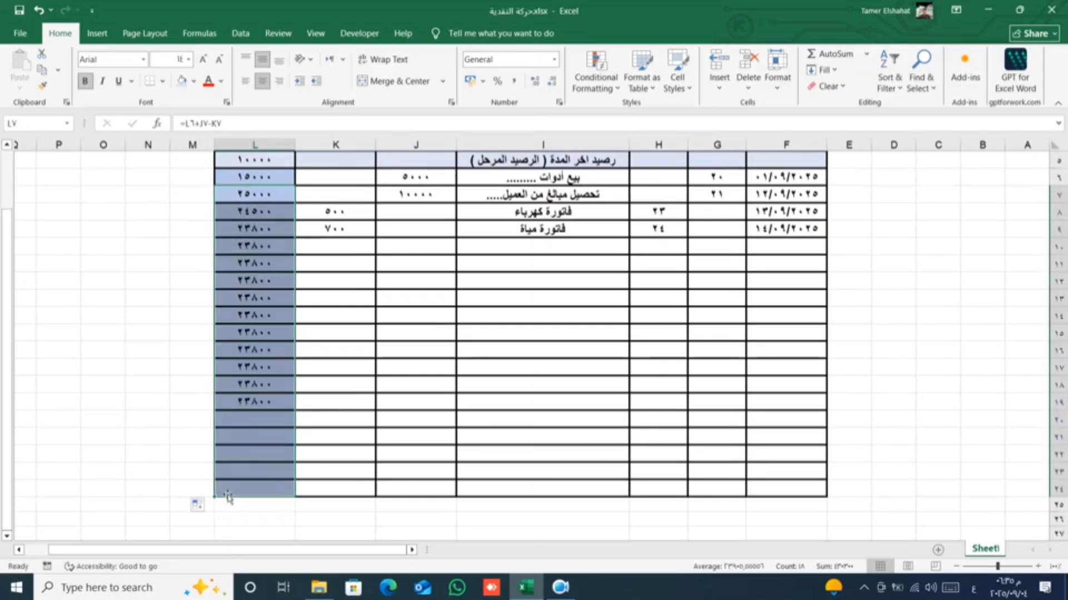
scroll(333, 404, up, 2)
click(328, 389)
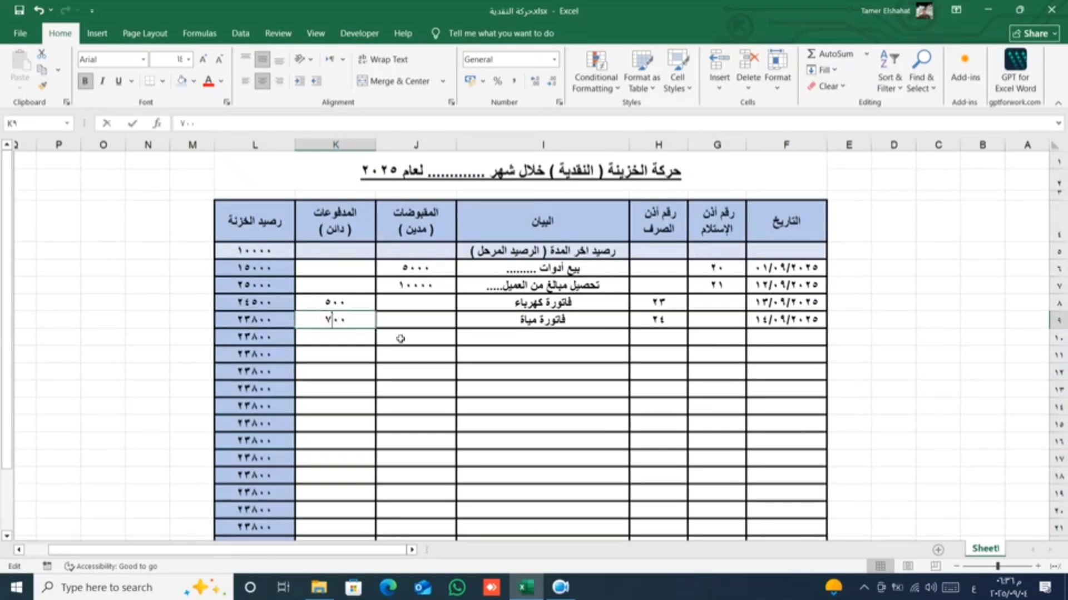
Enter 15/09/2025, receipt voucher 30, تحصيل نقدية and 1200 received in row 10.
click(360, 358)
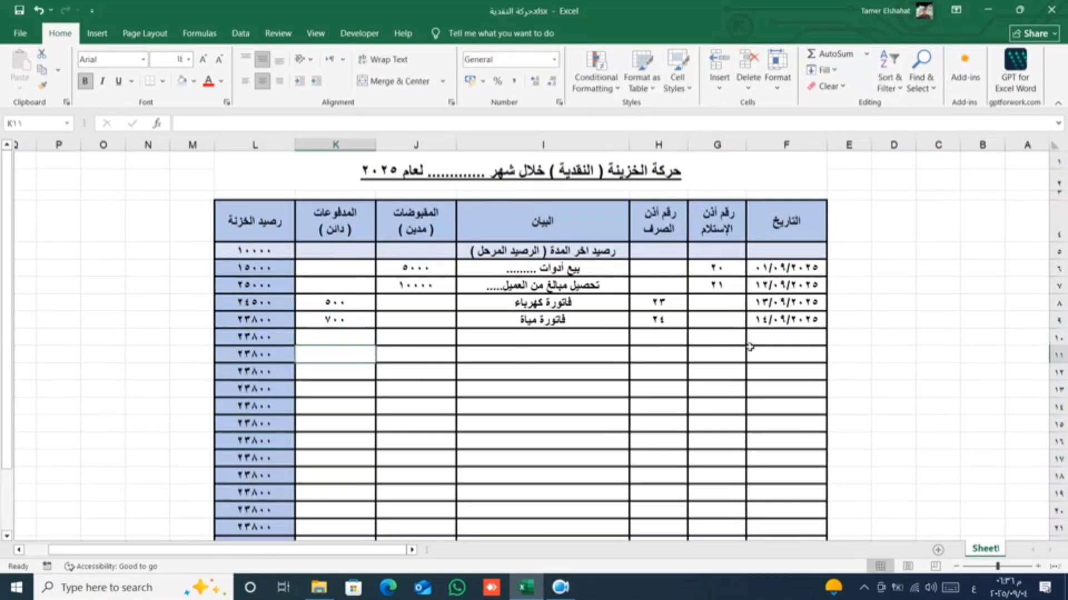
click(766, 340)
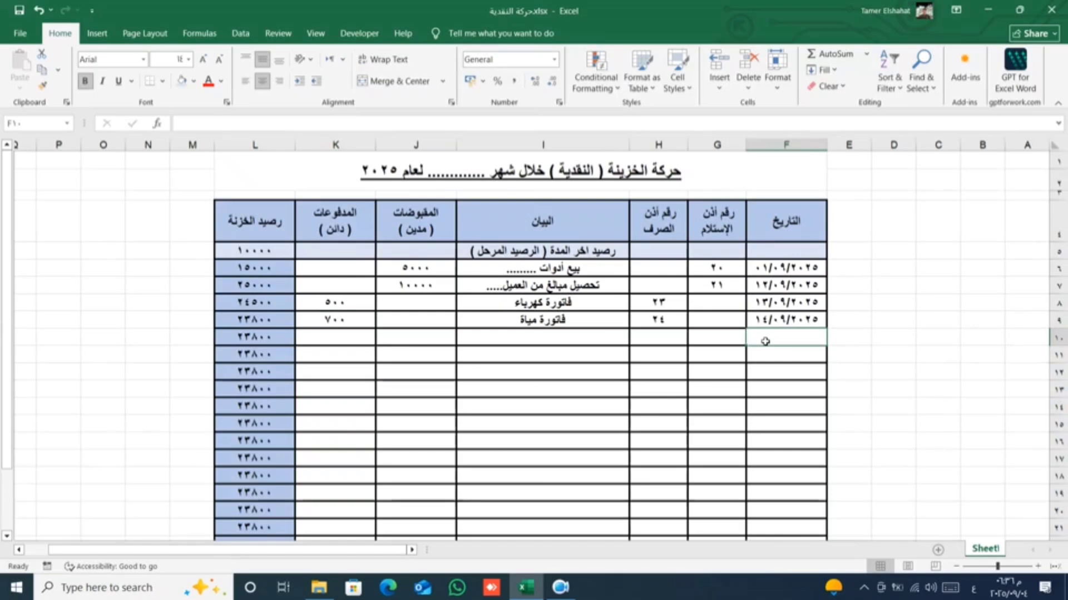
text(15/9/)
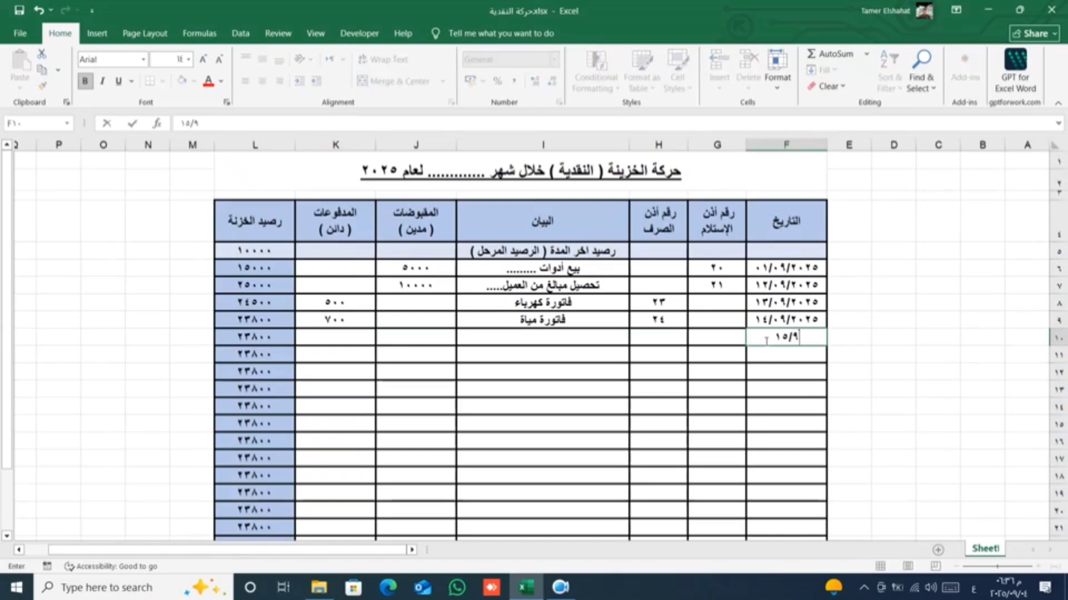
text(2025)
key(Tab)
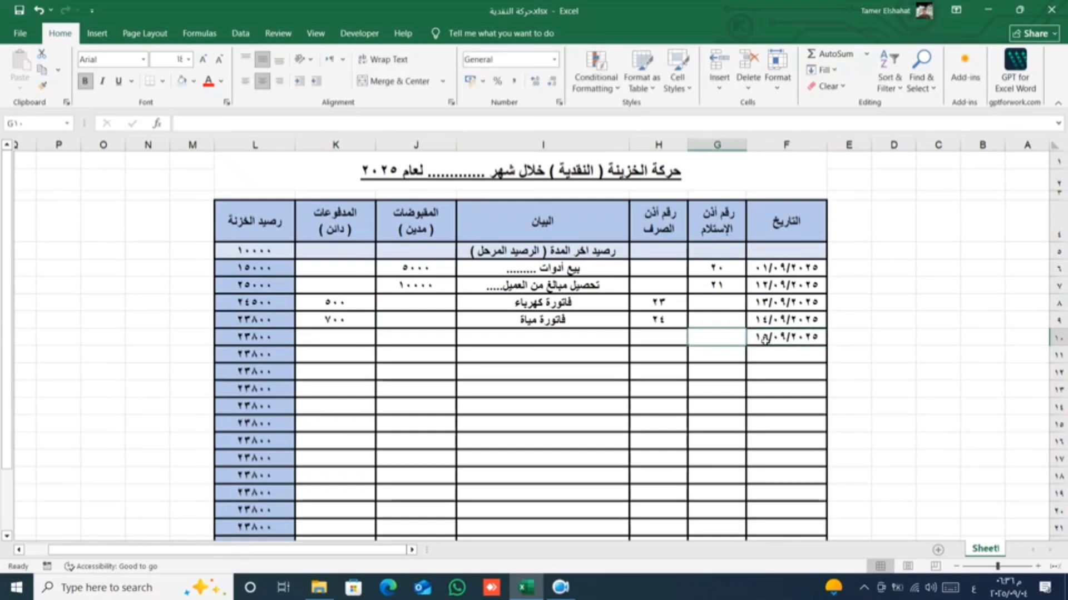
text(30)
key(Tab)
key(Tab)
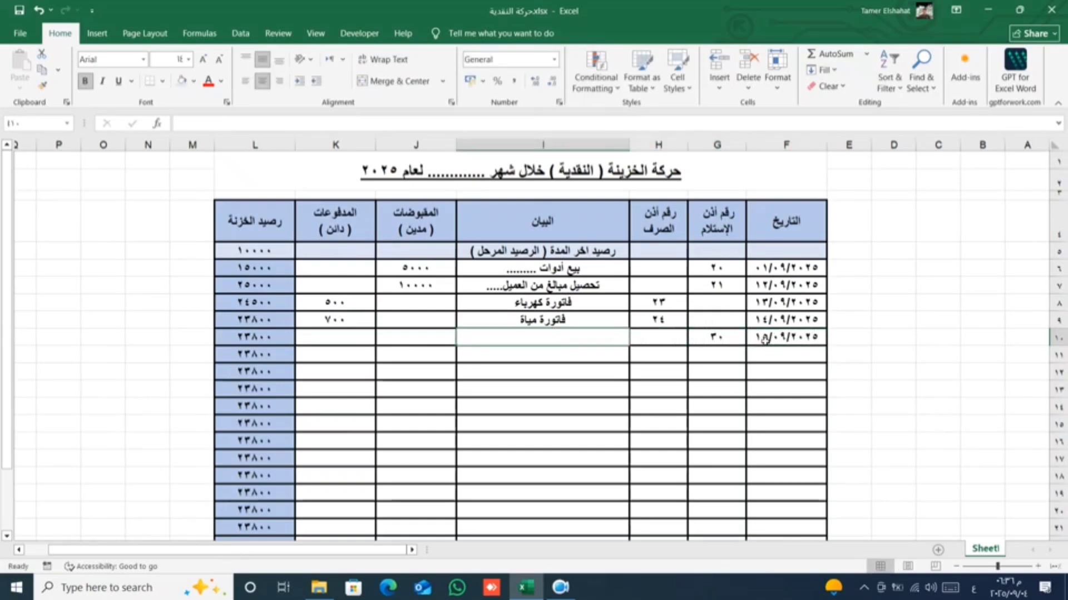
text(ت)
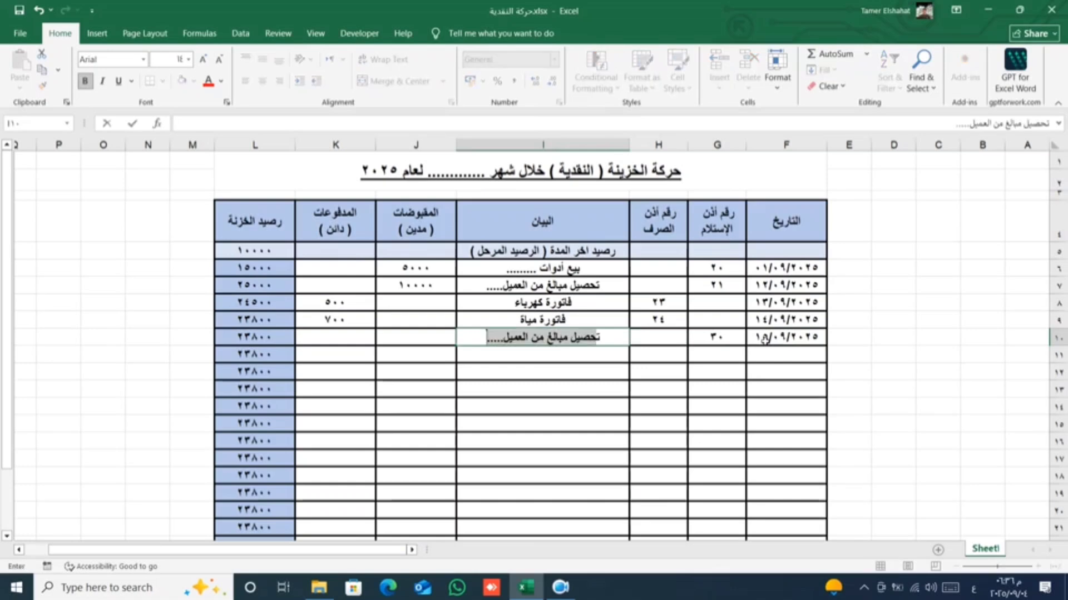
text(حصيل نق)
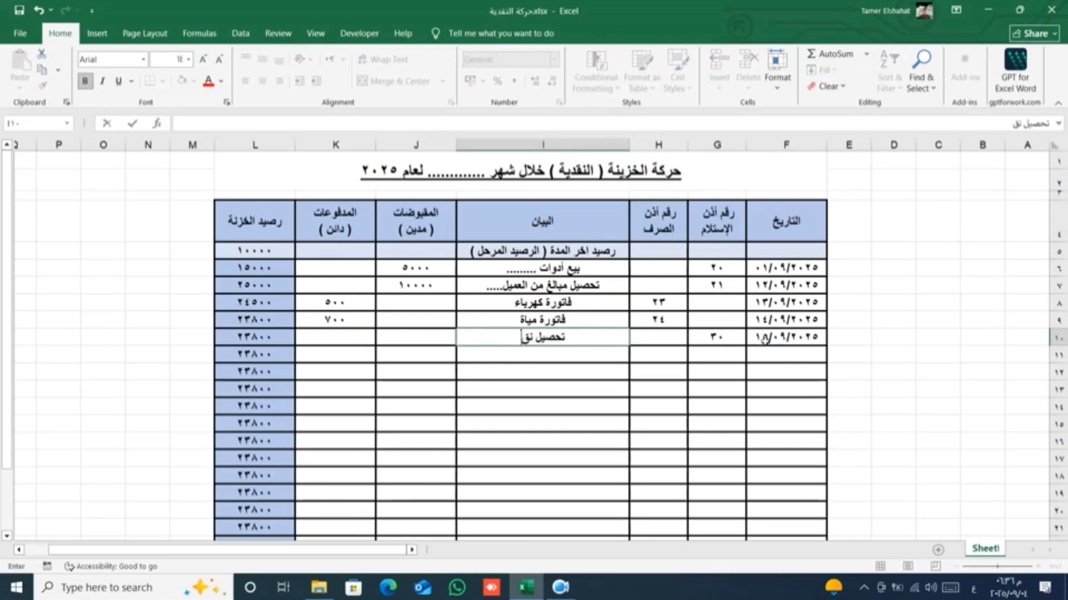
text(دية)
key(Tab)
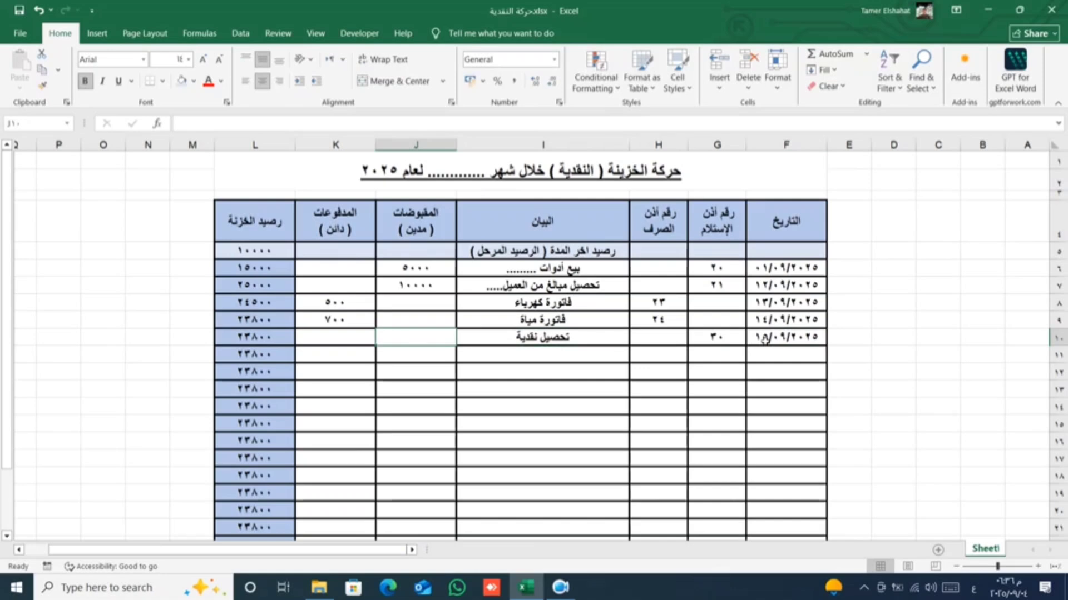
text(2)
text(20)
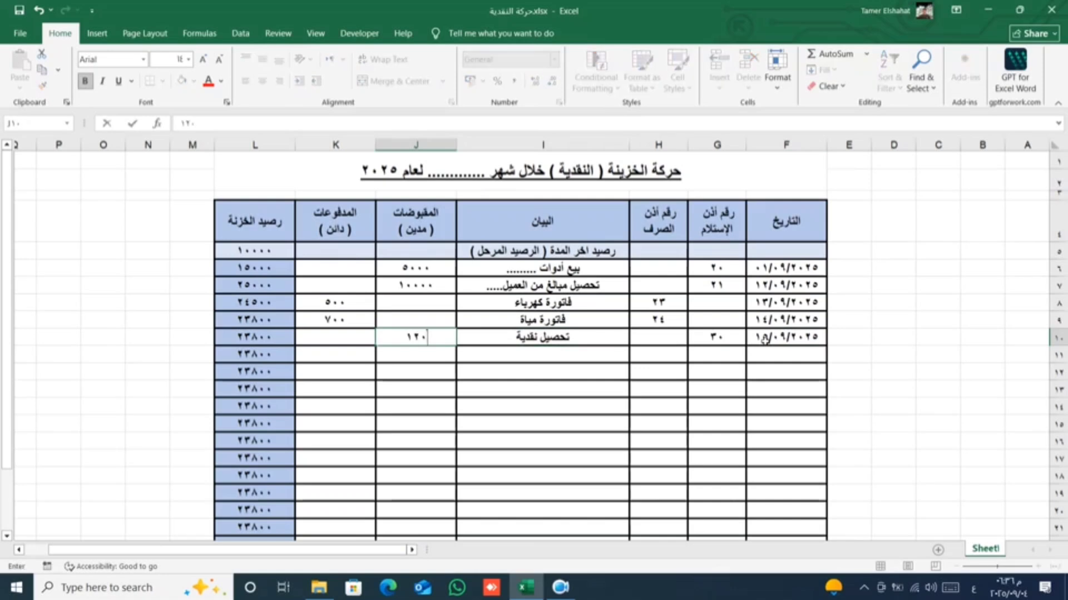
text(0)
key(Return)
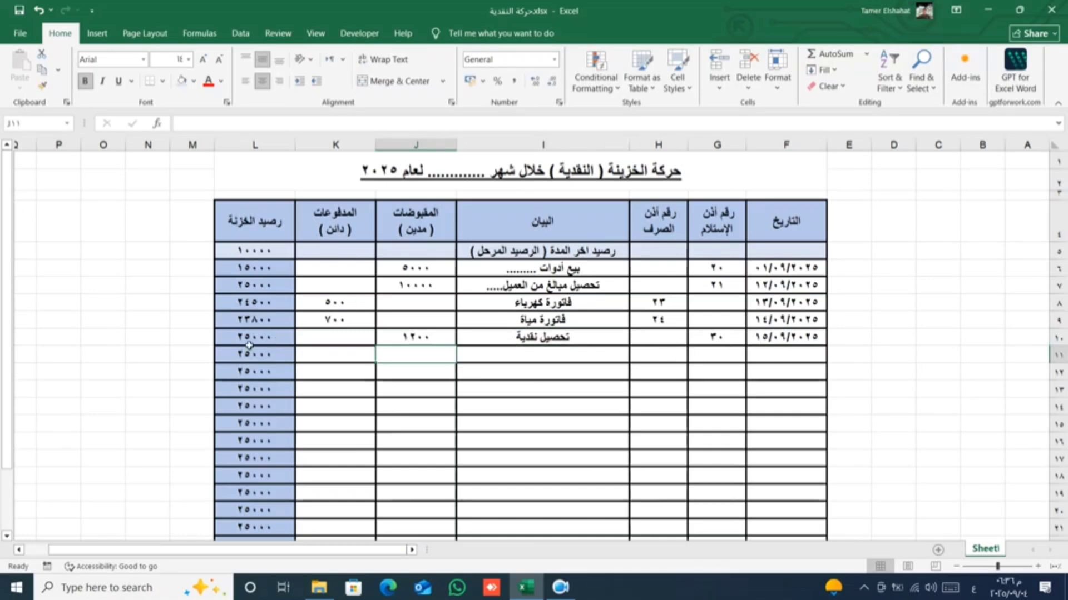
Record 20/09/2025, payment voucher 35, صرف رواتب and 5000 paid in row 11.
click(787, 357)
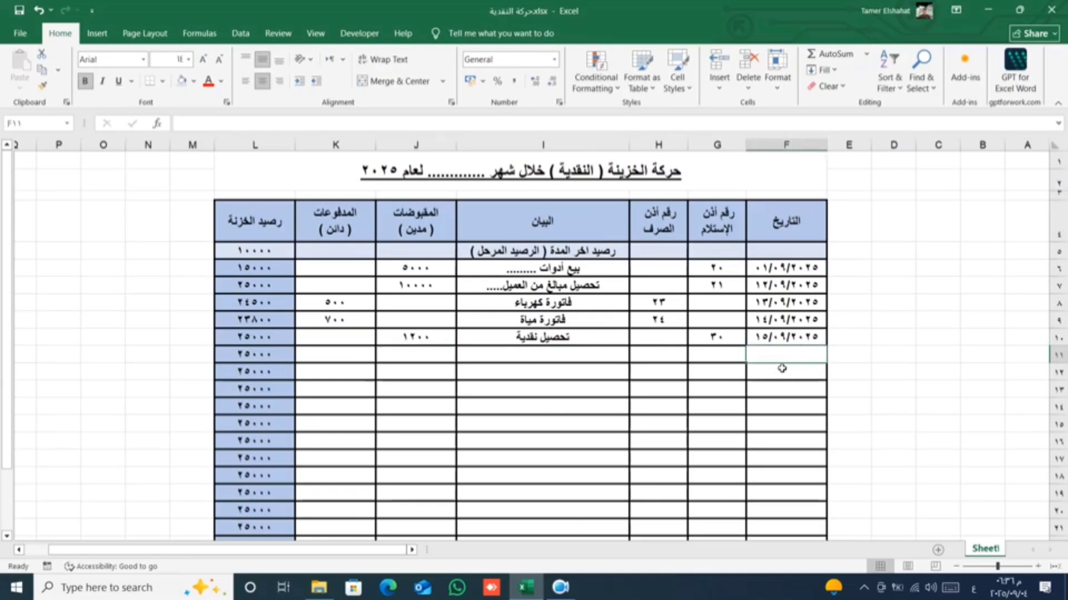
text(20/9/202)
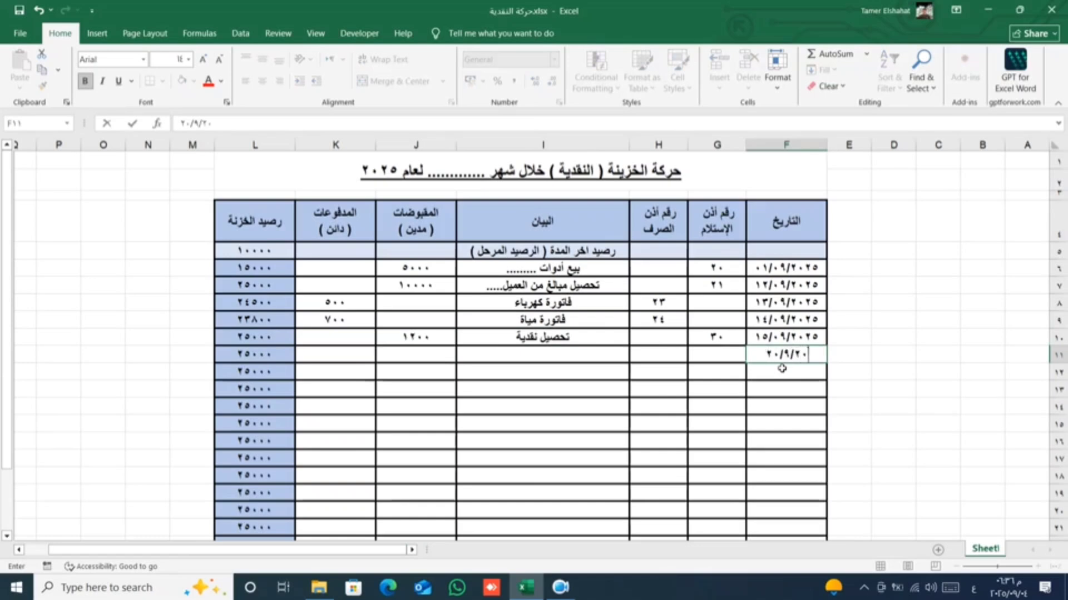
text(5)
key(Tab)
key(Tab)
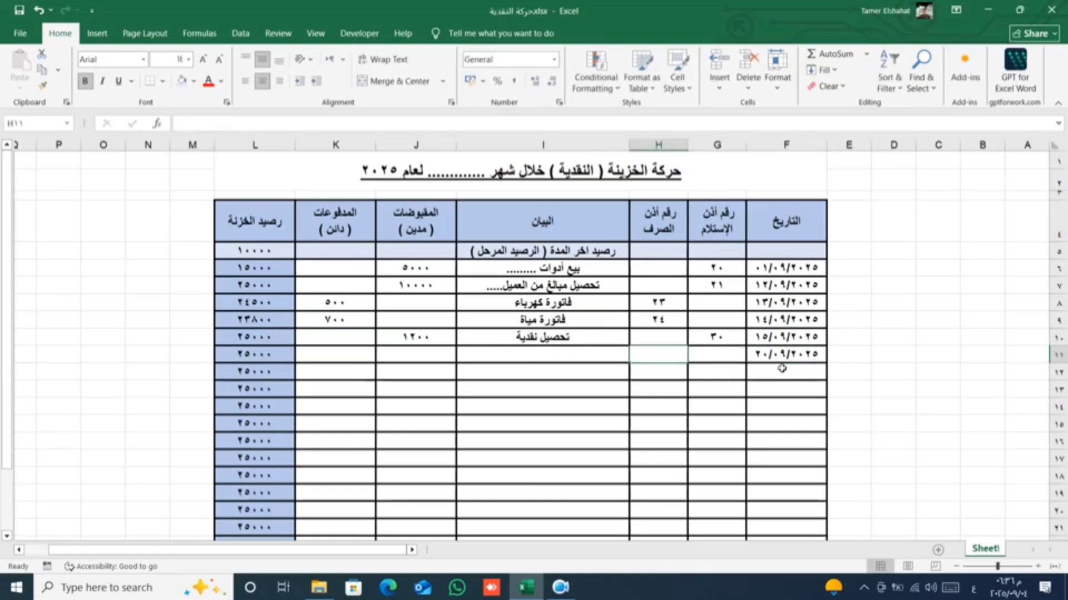
text(35)
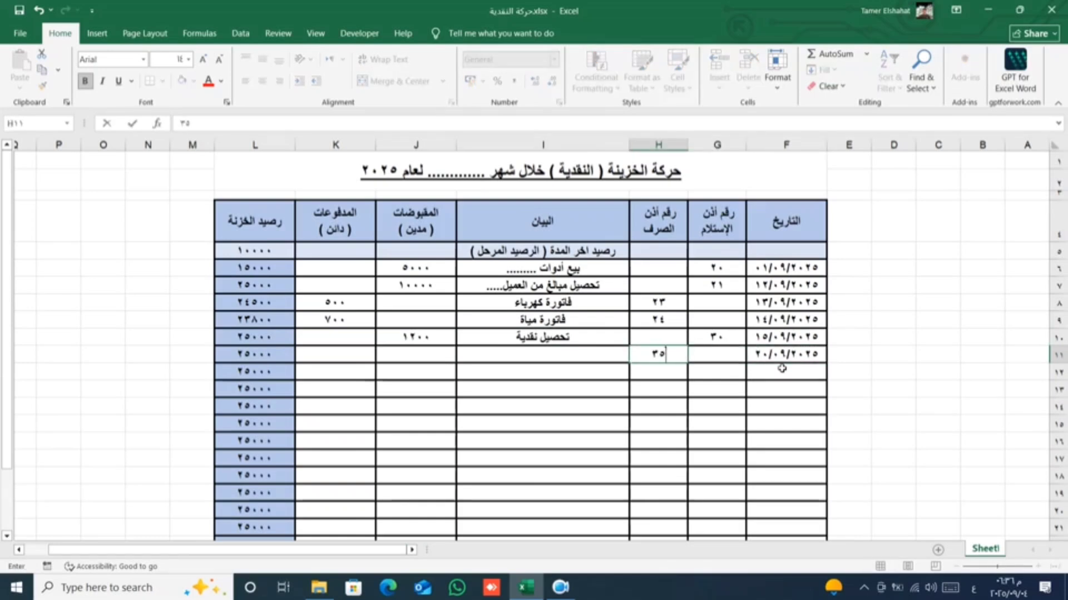
key(Tab)
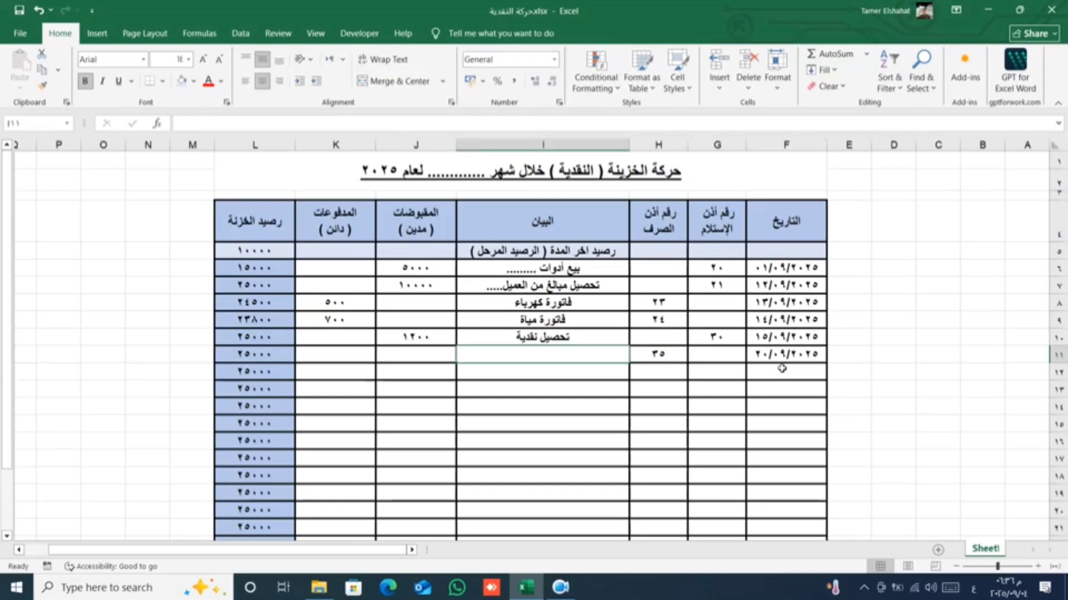
text(ص)
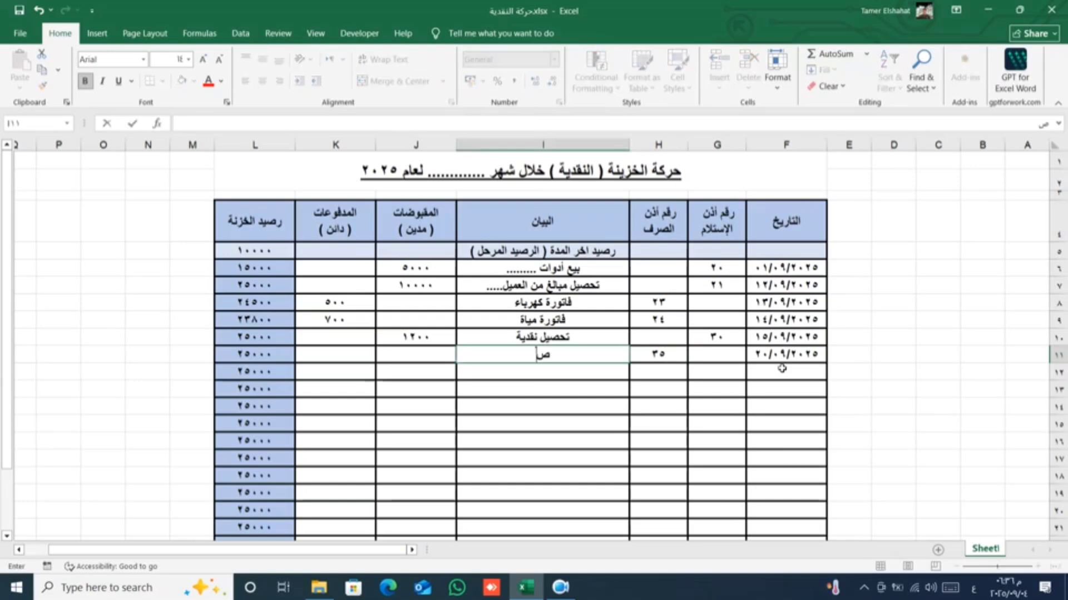
text(رف)
text( رواتب)
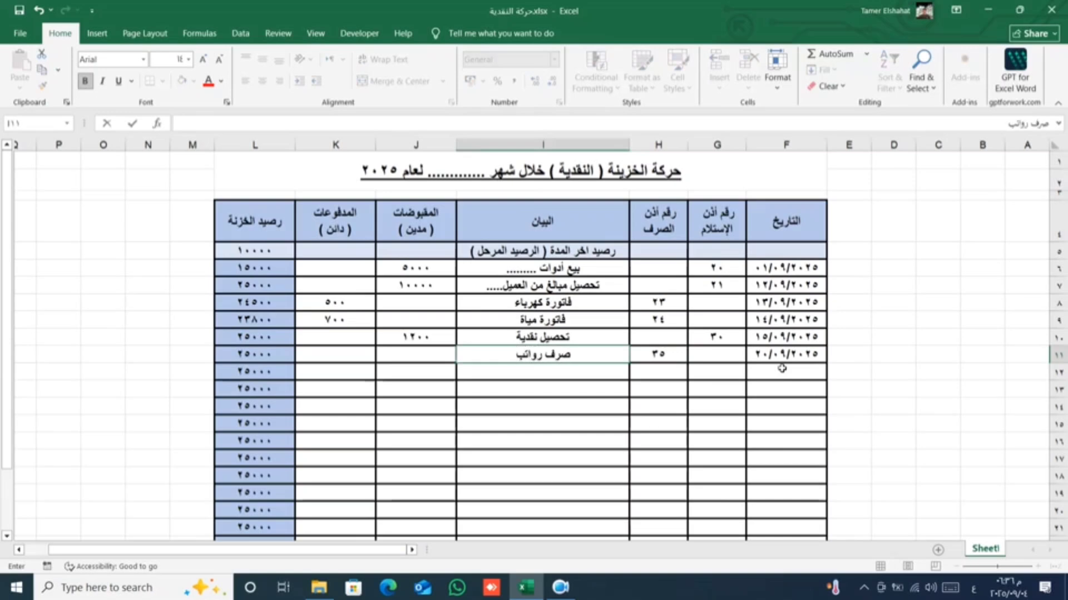
key(Tab)
key(Tab)
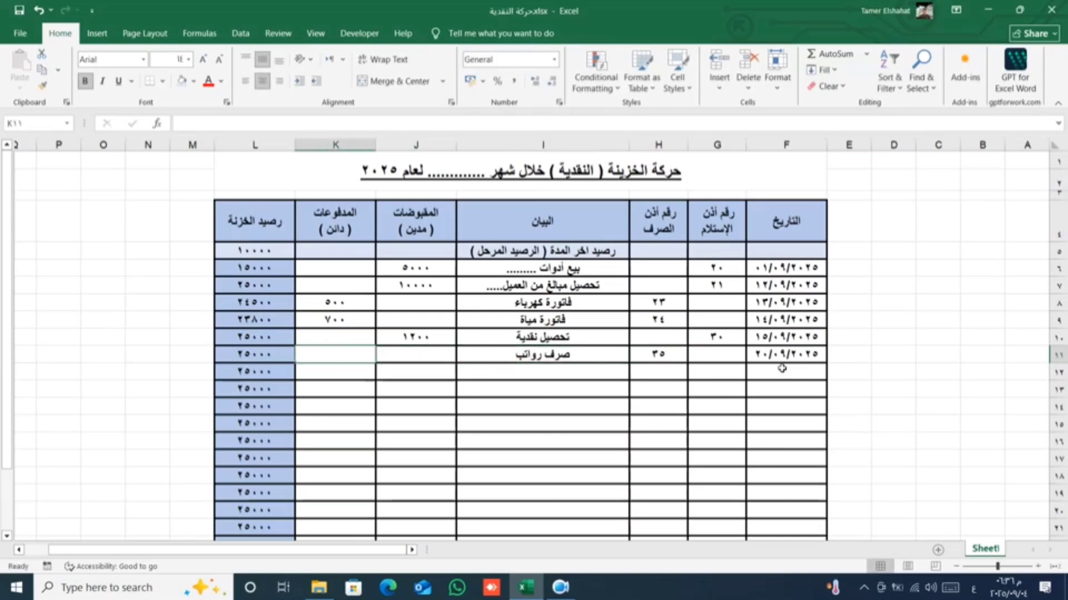
text(5)
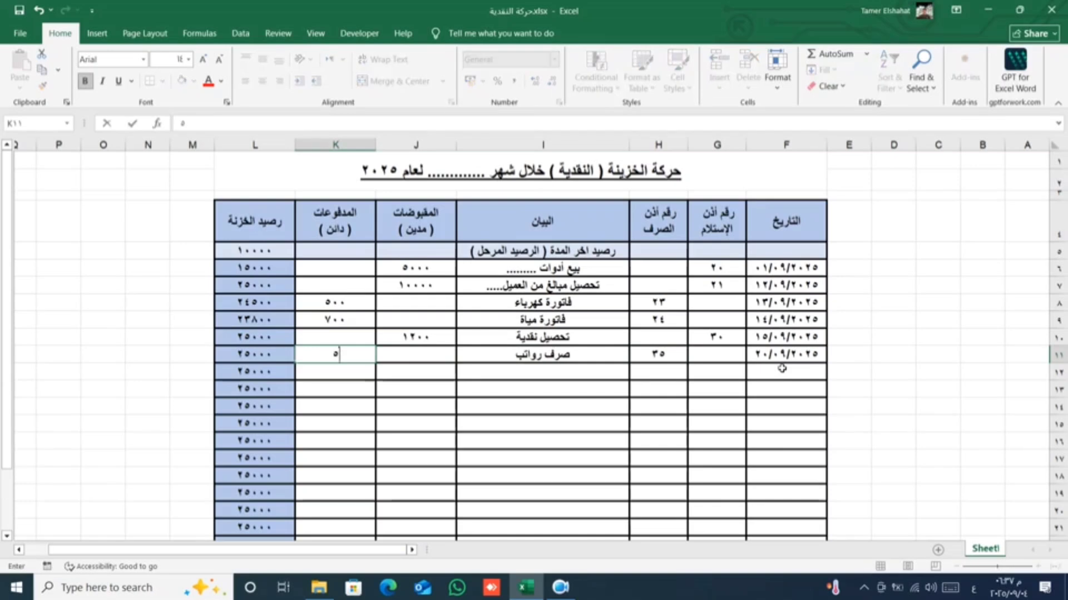
text(000)
key(Return)
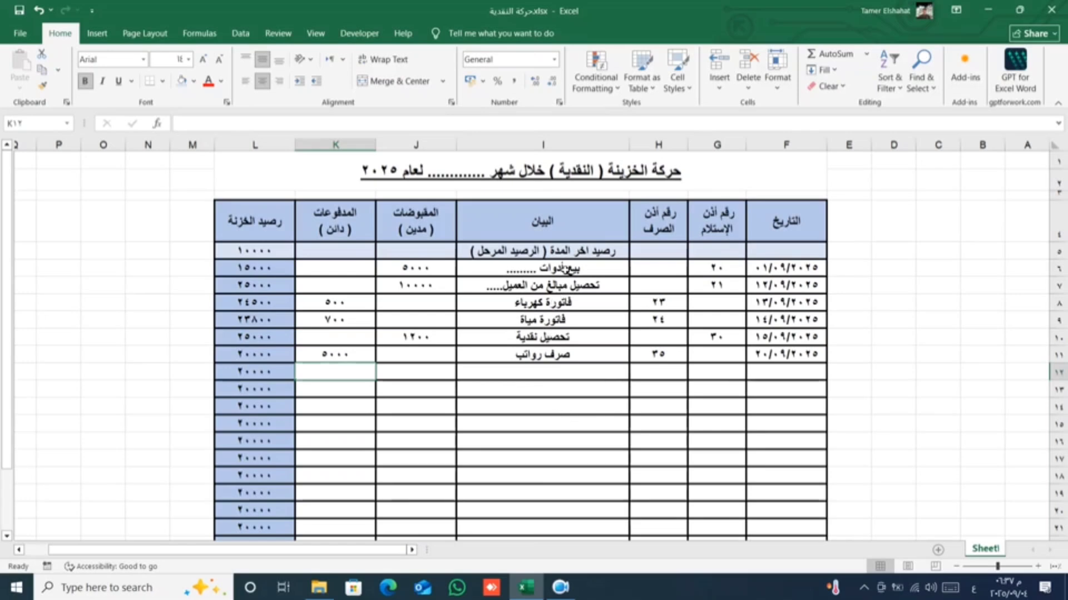
Copy the descriptions I6:I11 into O6:O11 and autofit column O's width.
drag(564, 269, 562, 356)
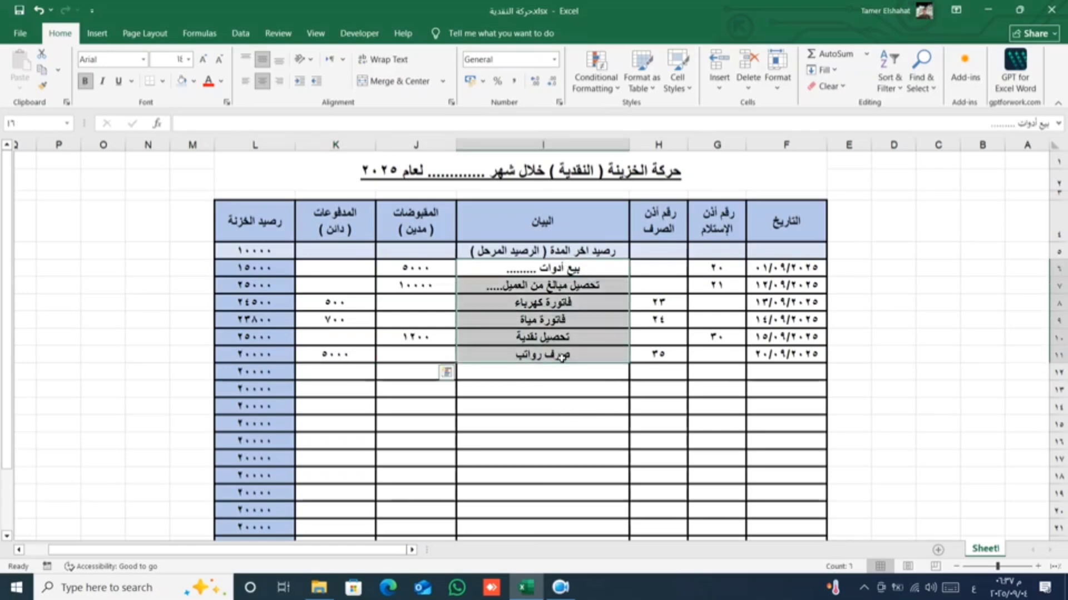
right_click(572, 358)
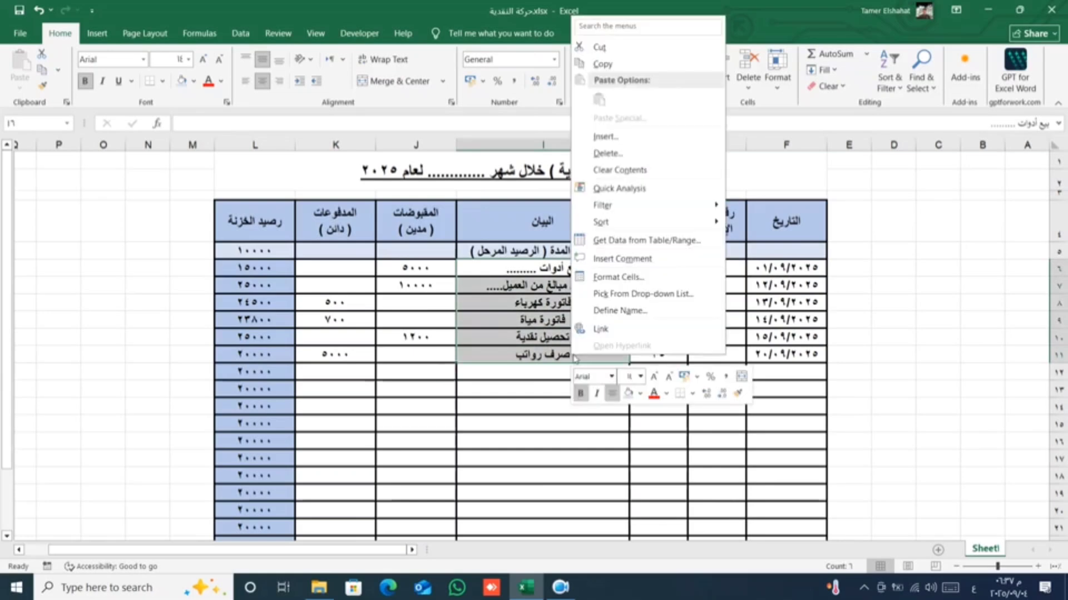
click(602, 64)
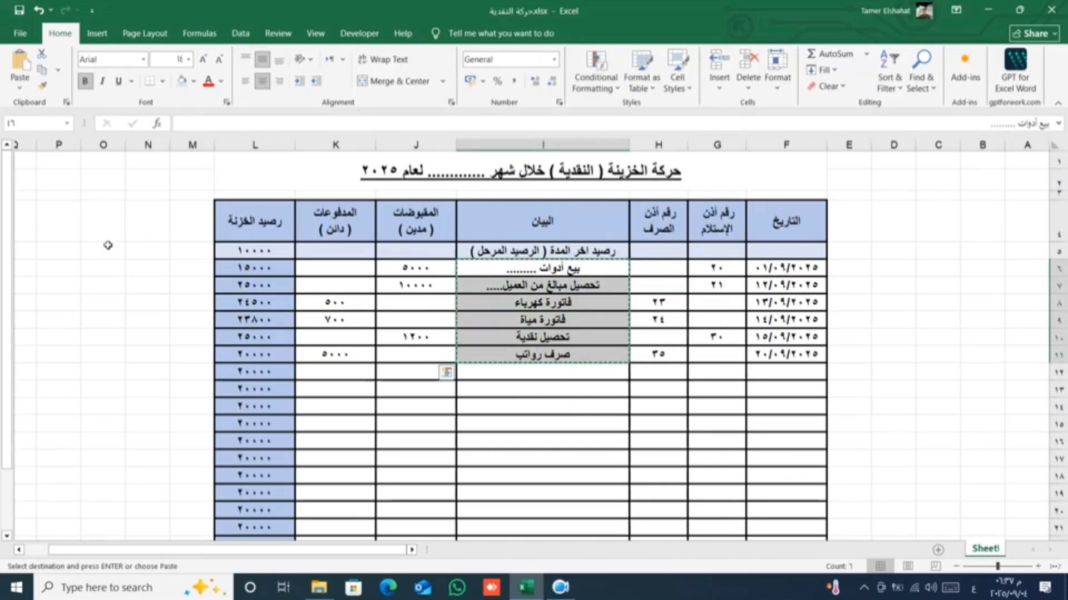
right_click(93, 272)
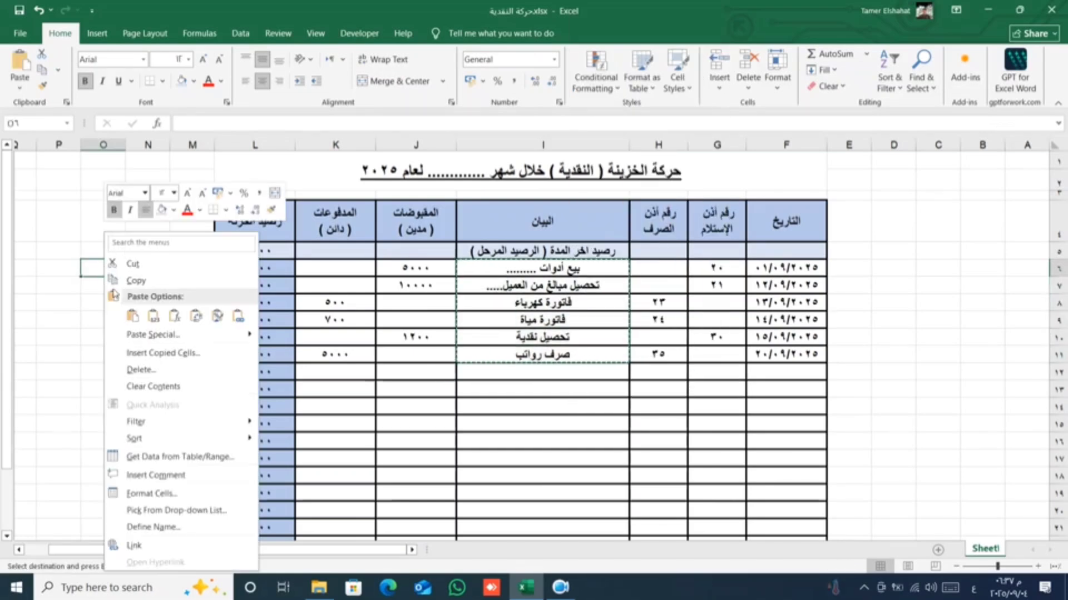
click(154, 316)
click(98, 406)
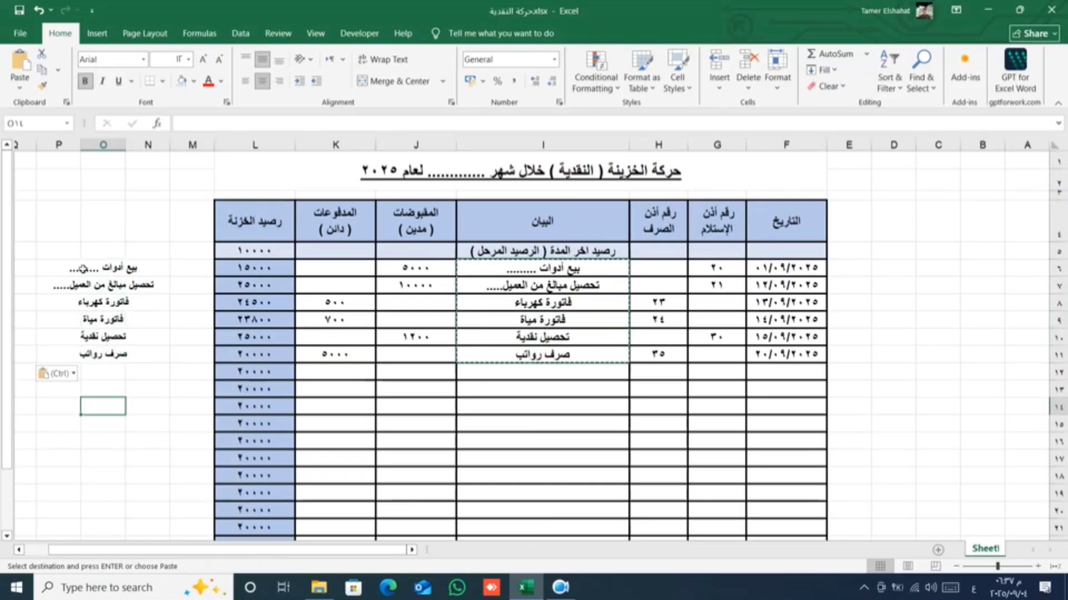
double_click(80, 144)
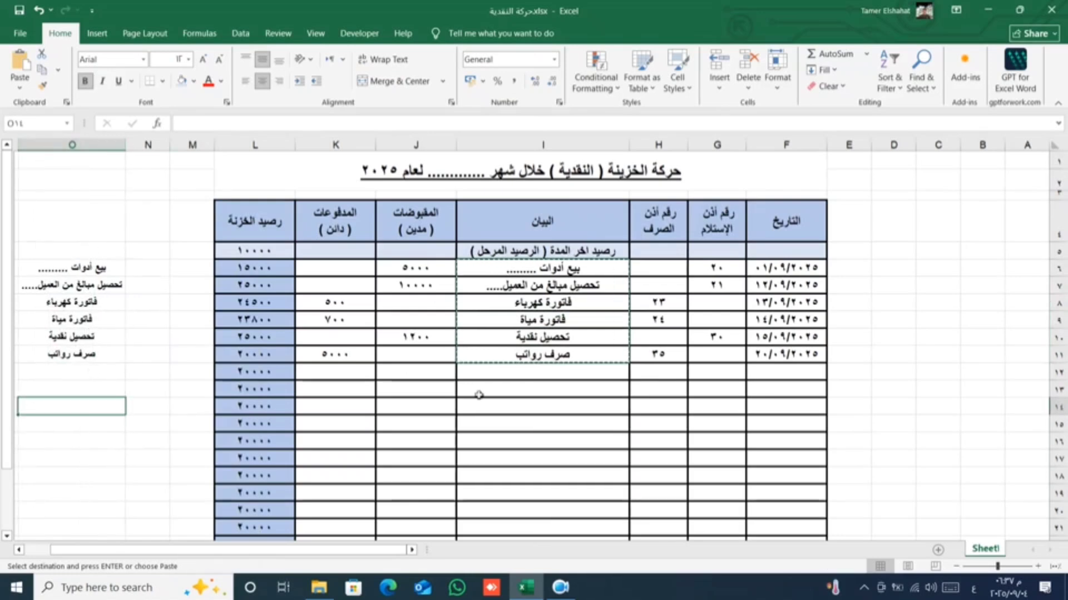
key(Escape)
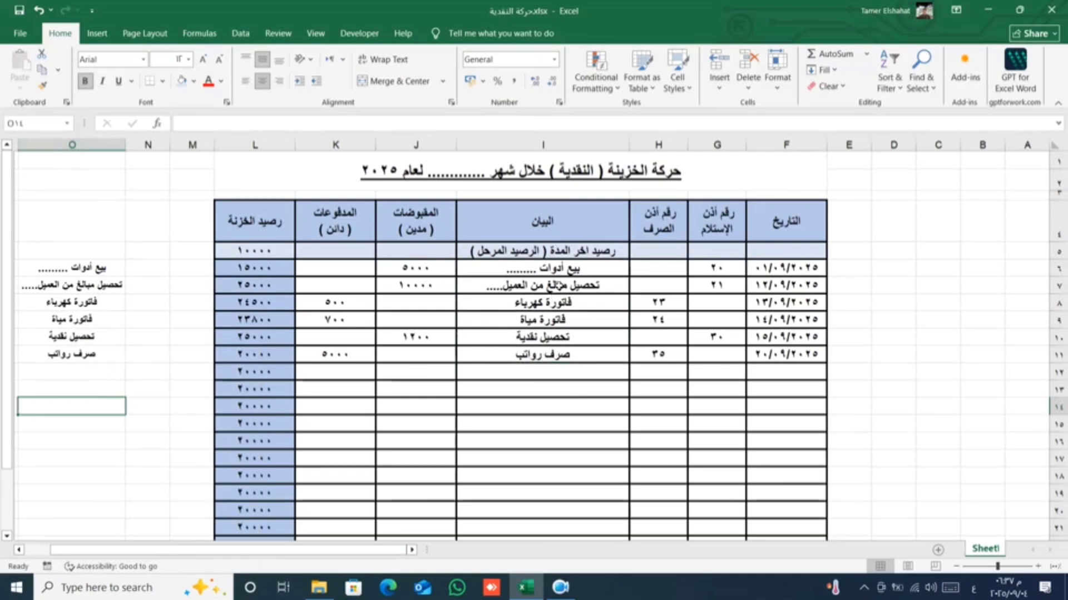
click(559, 270)
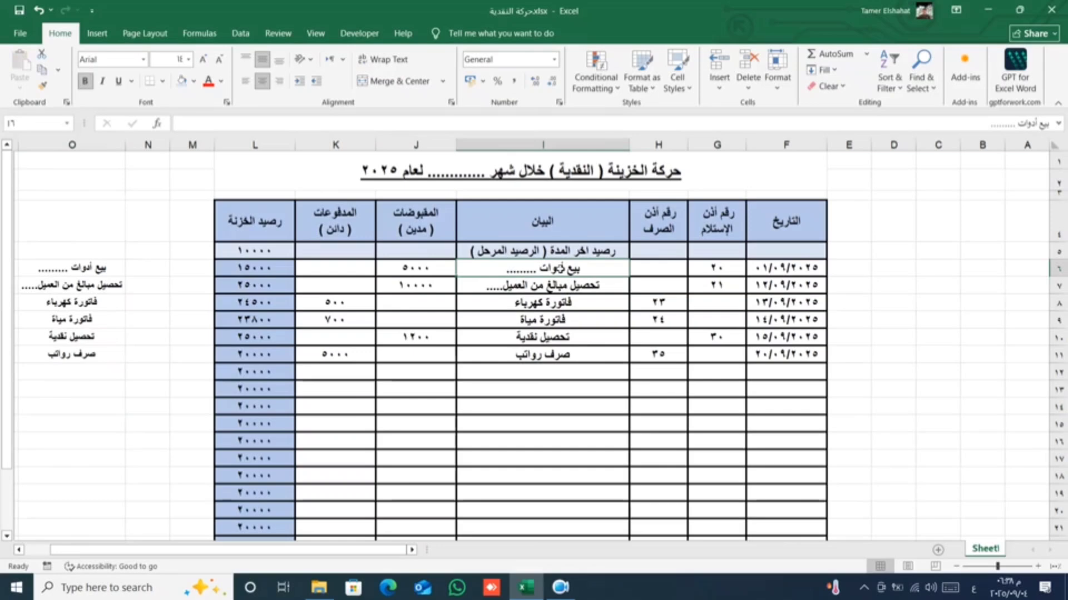
Apply List data validation to column I from I6 down, with source =$O$6:$O$16.
drag(559, 271, 557, 547)
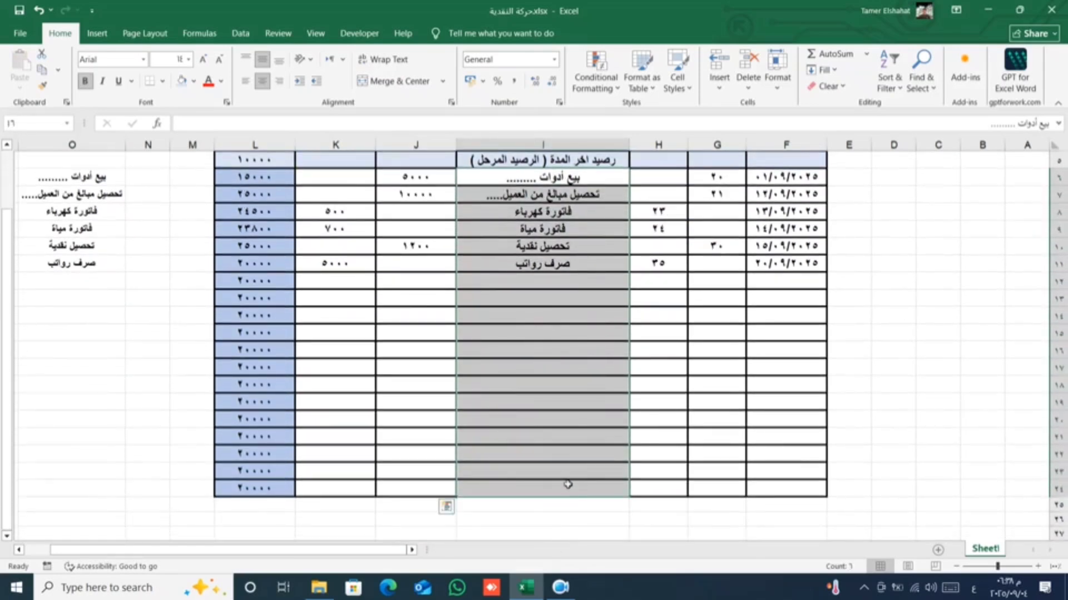
scroll(565, 473, up, 1)
scroll(565, 474, up, 1)
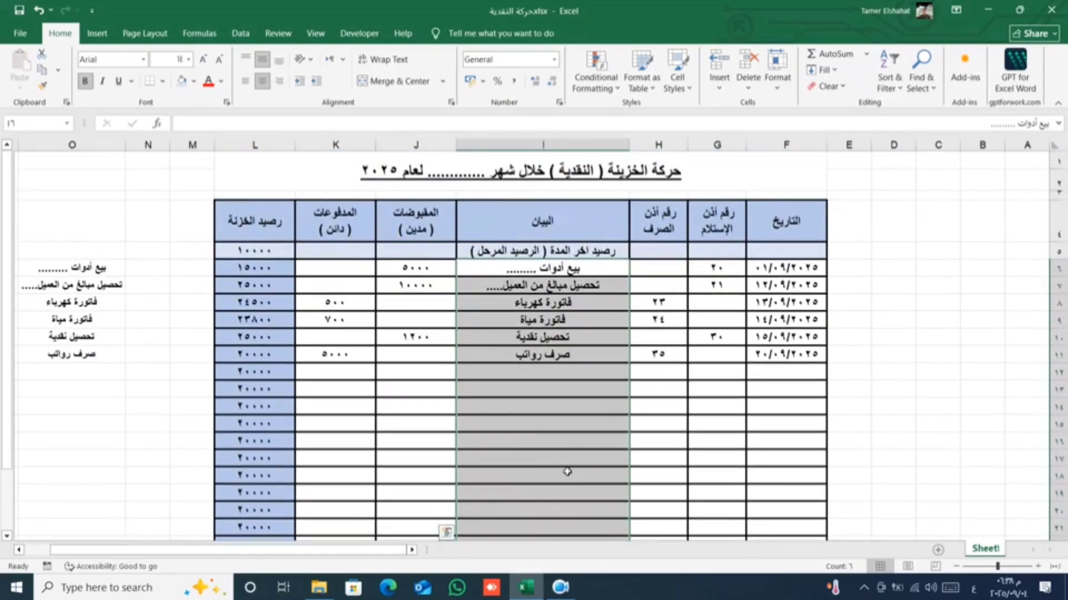
click(242, 34)
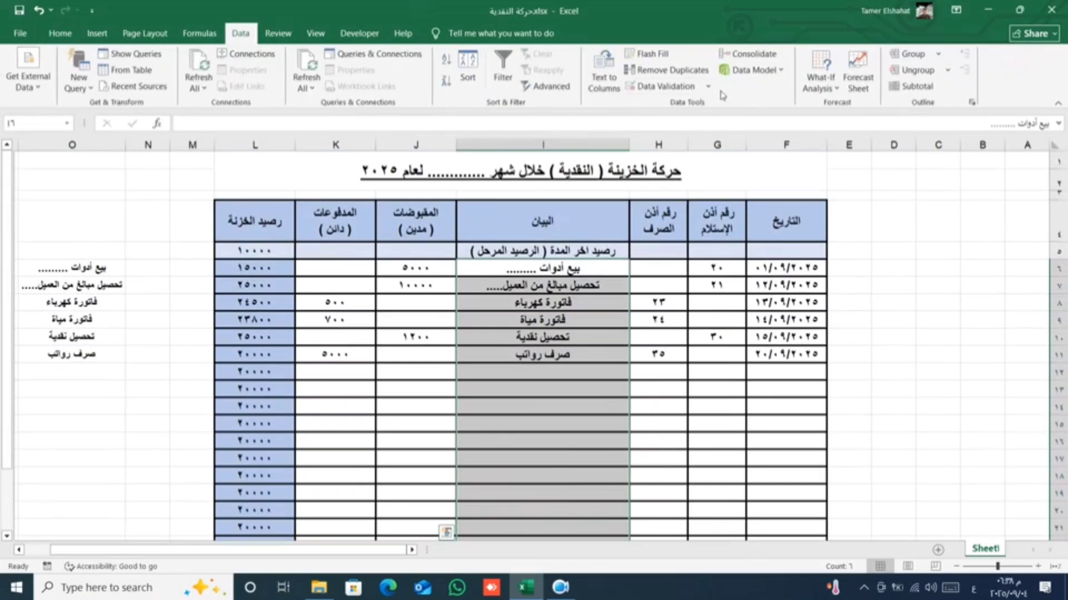
click(708, 86)
click(700, 100)
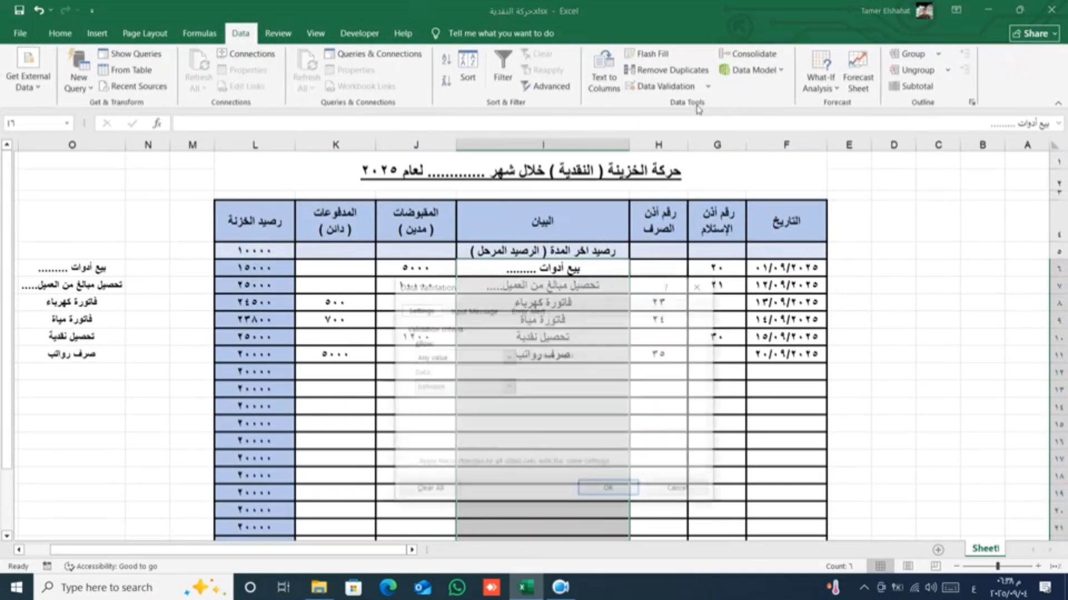
click(456, 359)
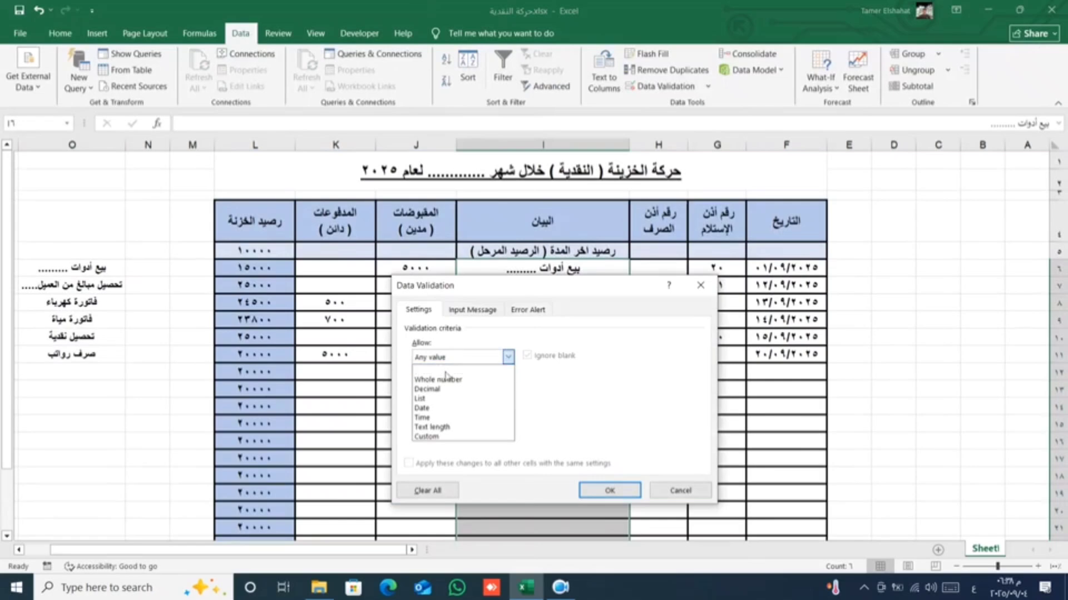
click(433, 399)
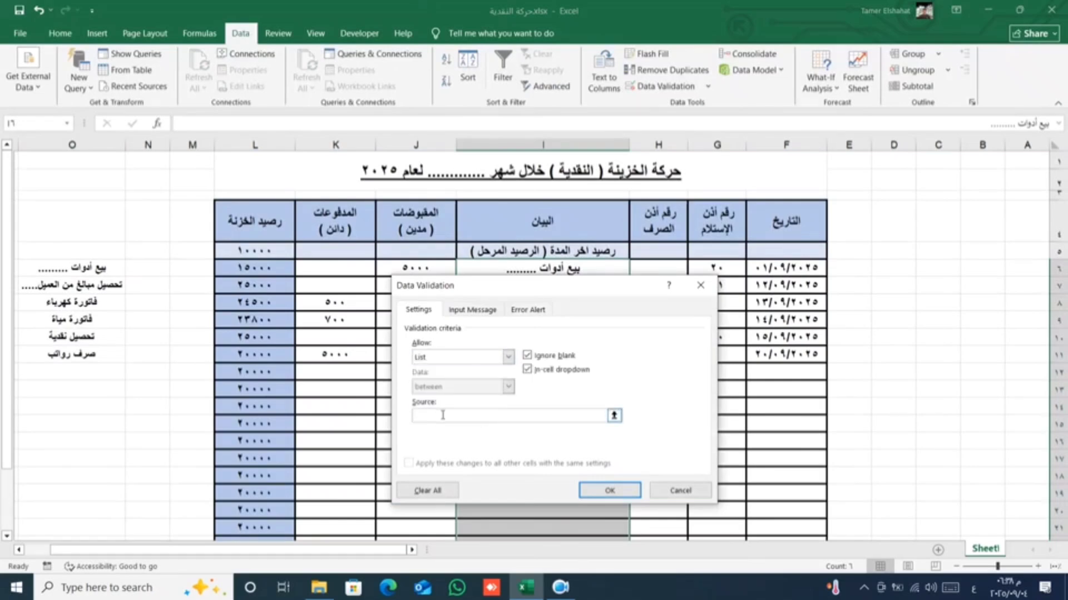
click(443, 416)
drag(72, 267, 88, 434)
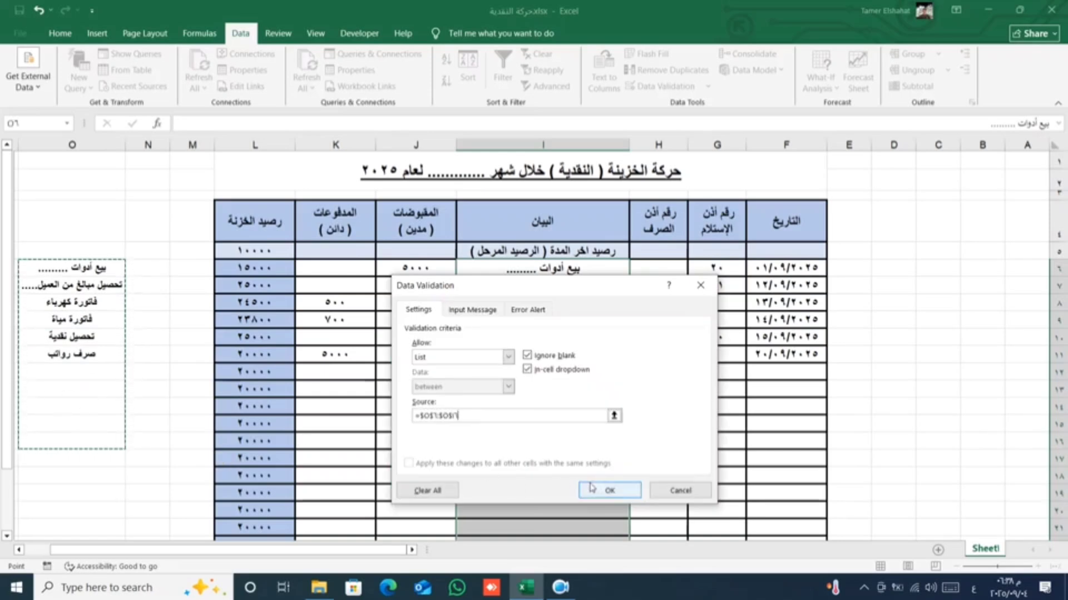
click(607, 491)
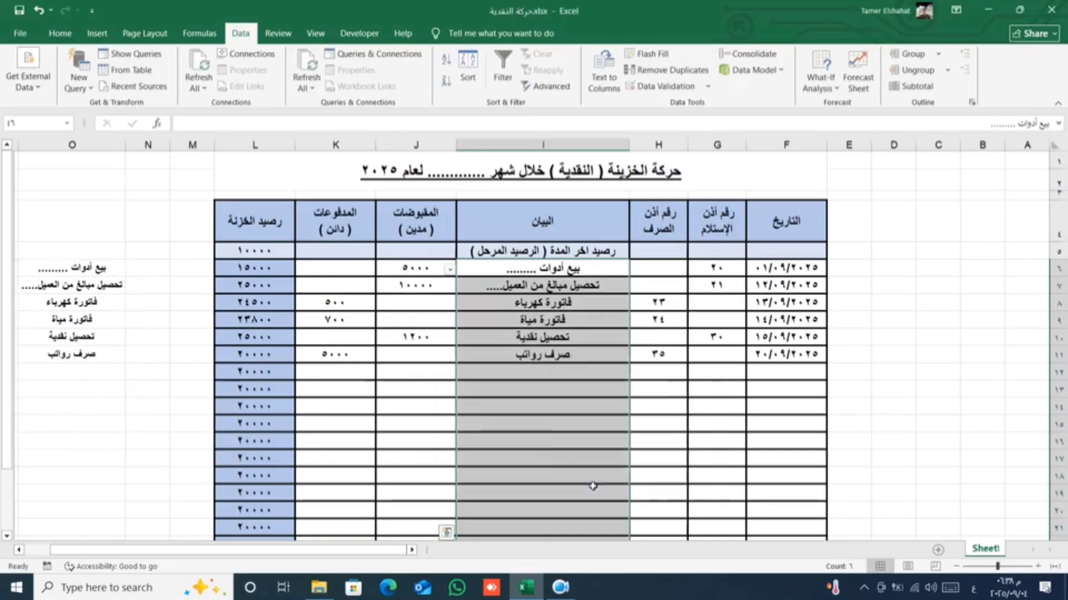
click(520, 379)
Choose فاتورة كهرباء for I12 from the description dropdown.
click(449, 374)
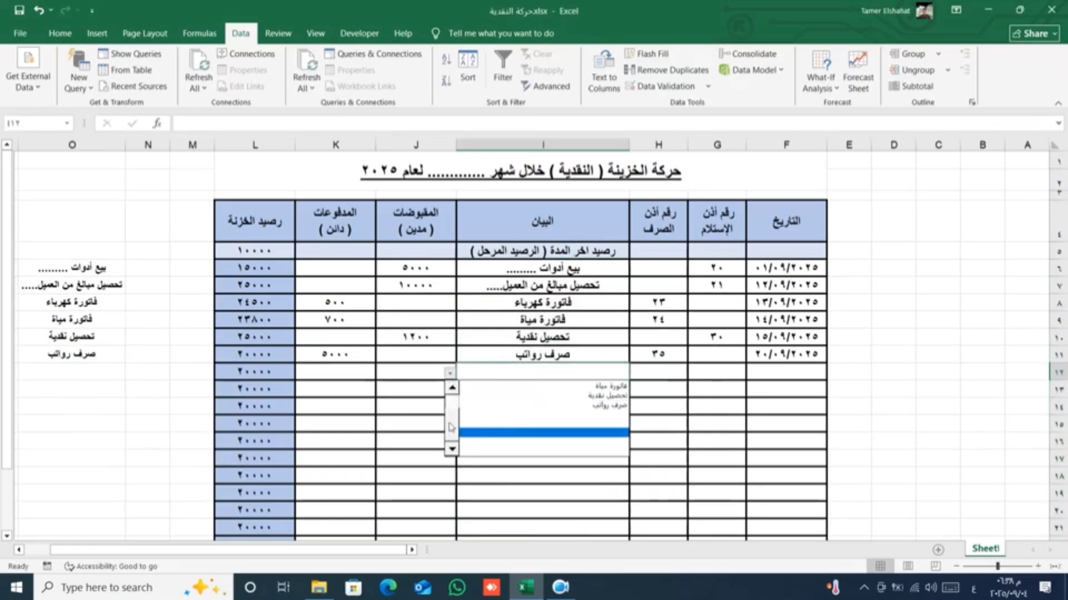
drag(451, 427, 461, 373)
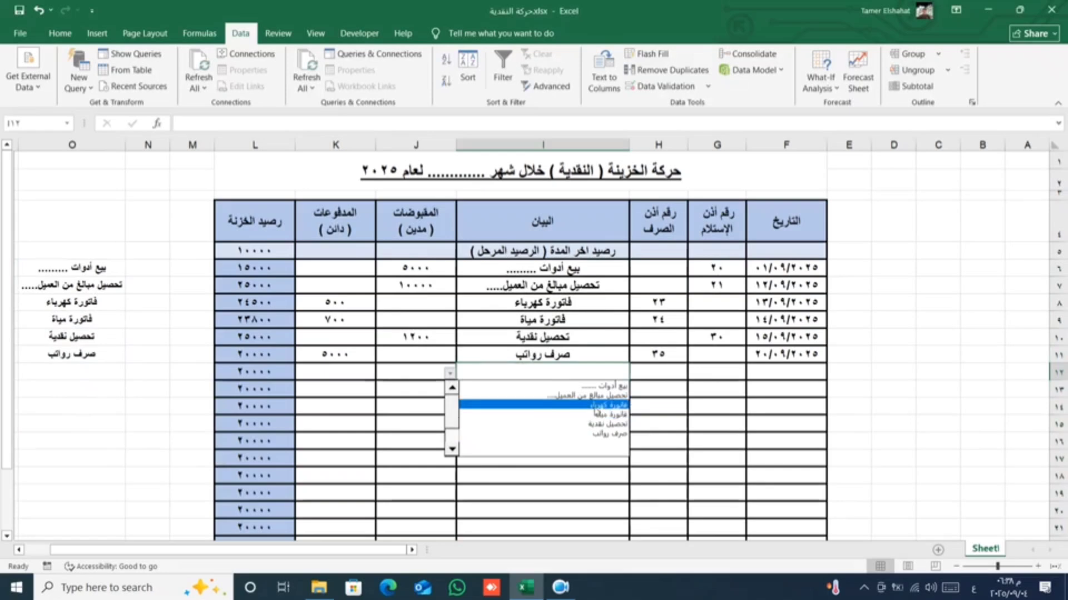
click(596, 406)
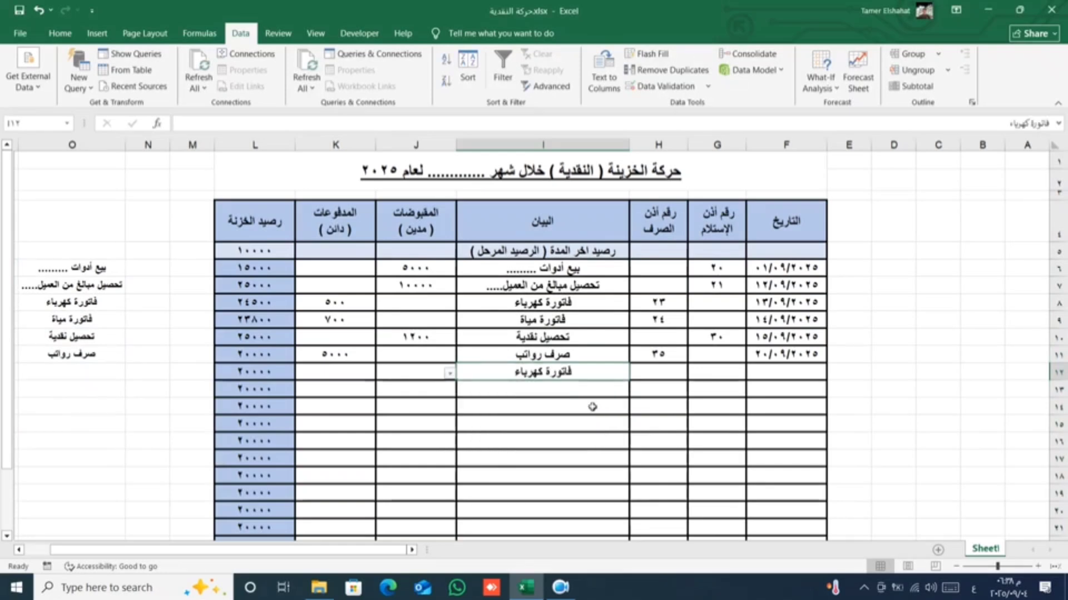
Enter 21 in F12, disbursement number 40 in H12 and 5000 paid in K12.
click(795, 373)
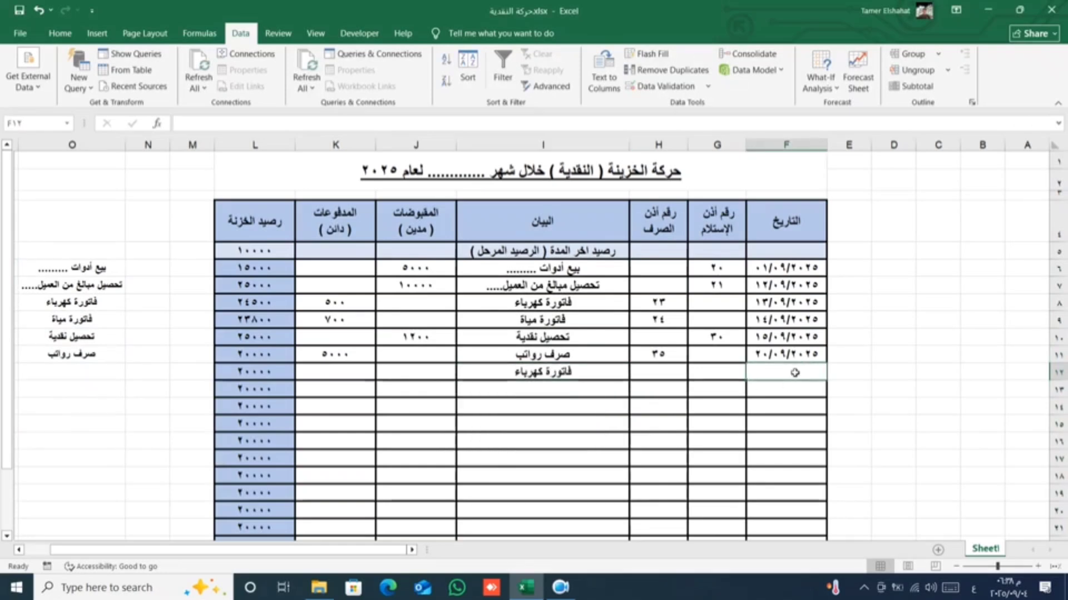
text(21)
key(Tab)
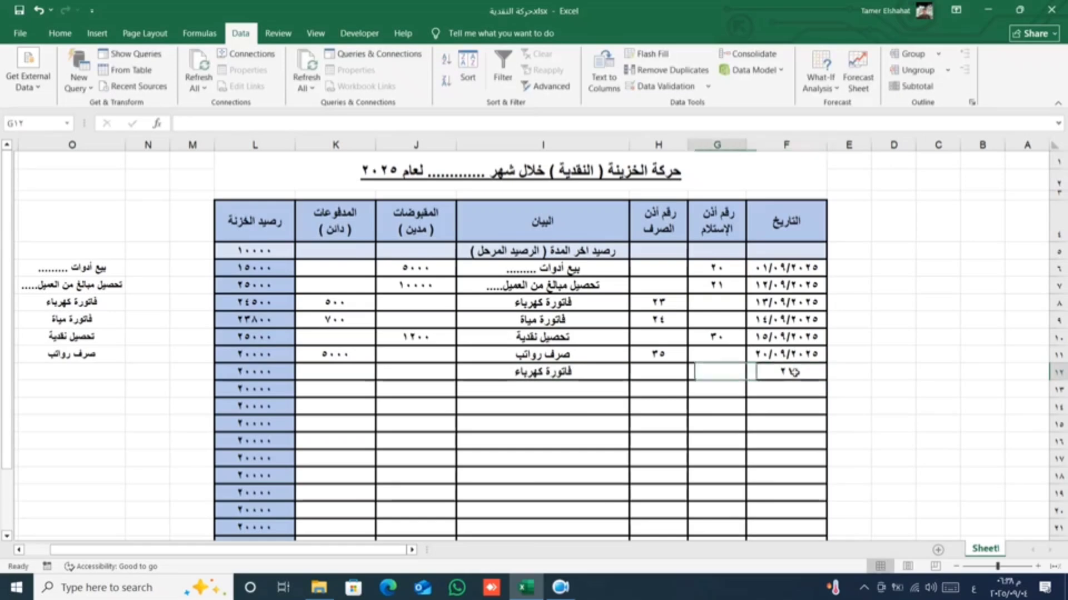
key(Tab)
key(Tab)
key(shift+Tab)
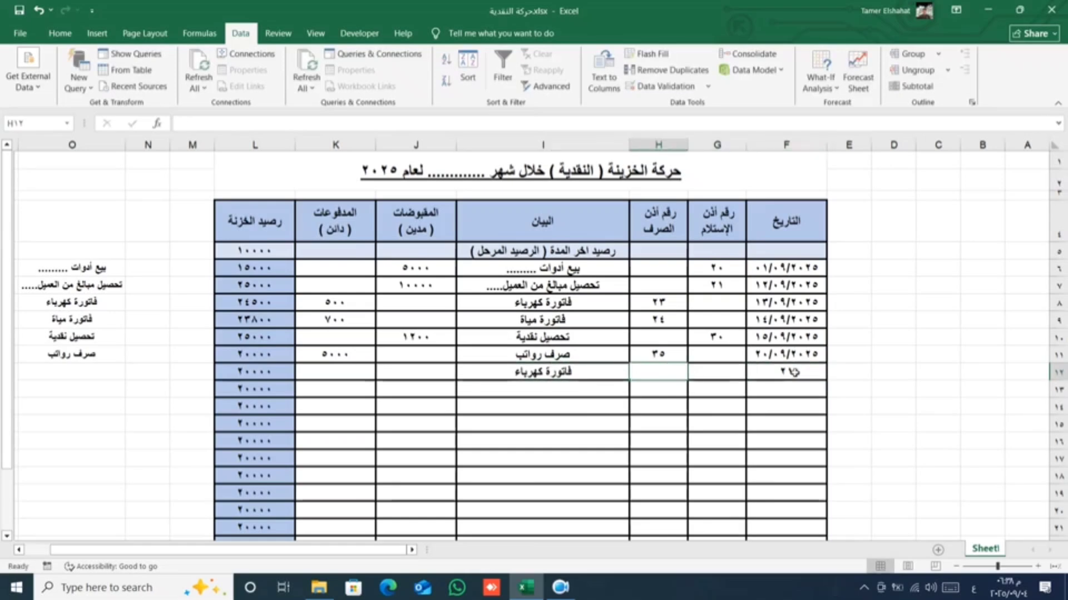
text(40)
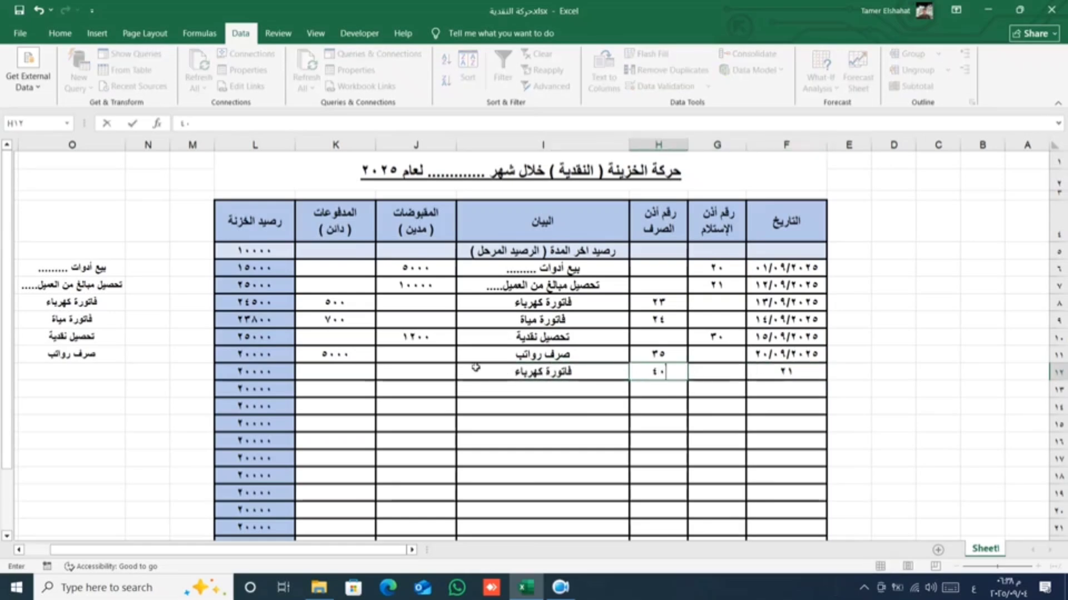
click(336, 372)
text(5000)
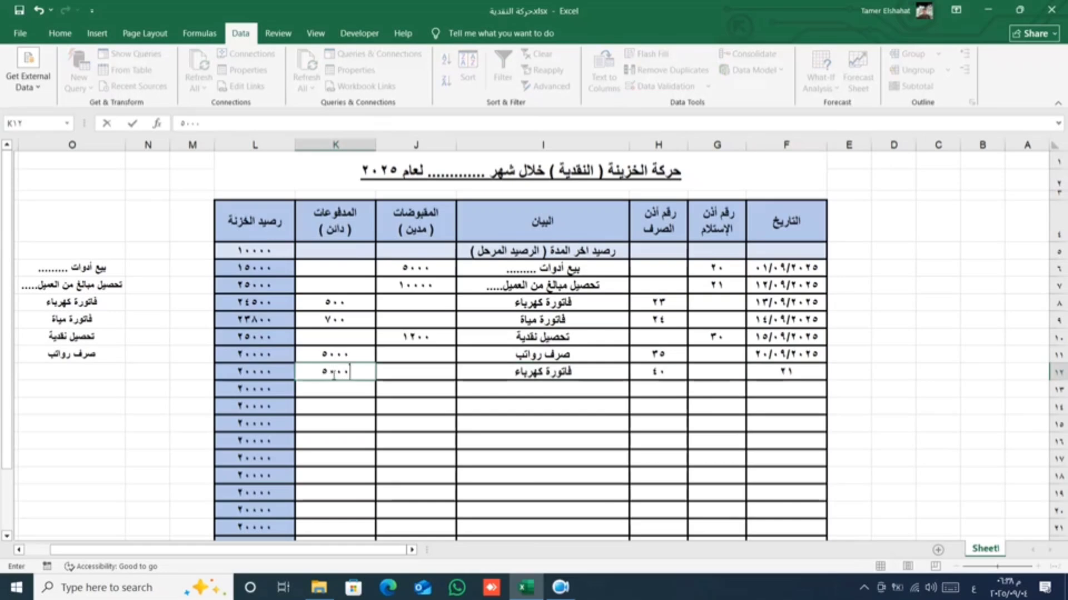
key(Return)
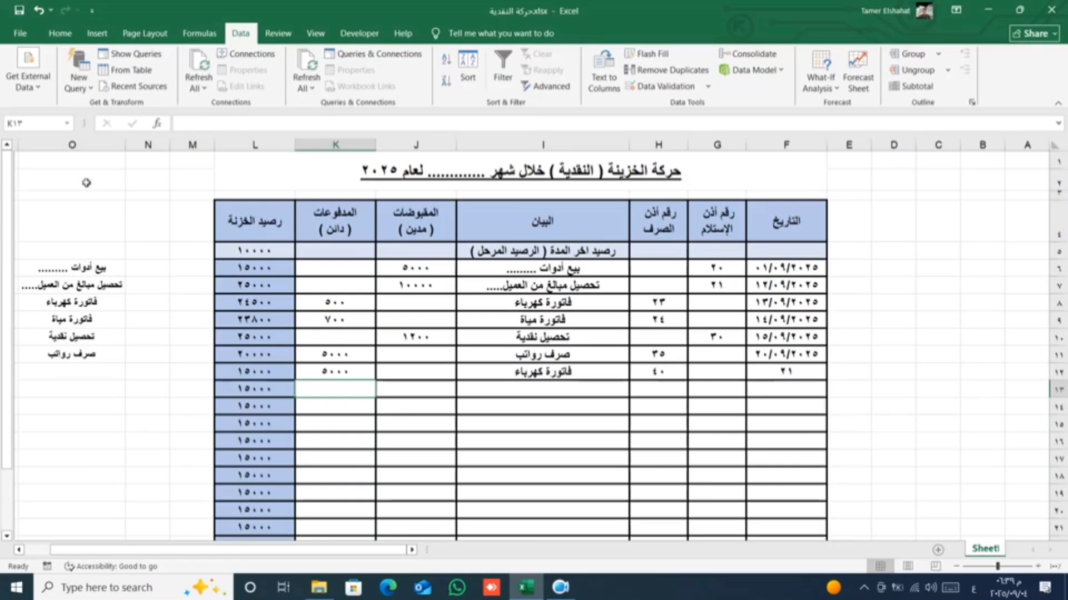
Hide column O, which holds the dropdown's source list, then check the value in cell F12.
right_click(72, 145)
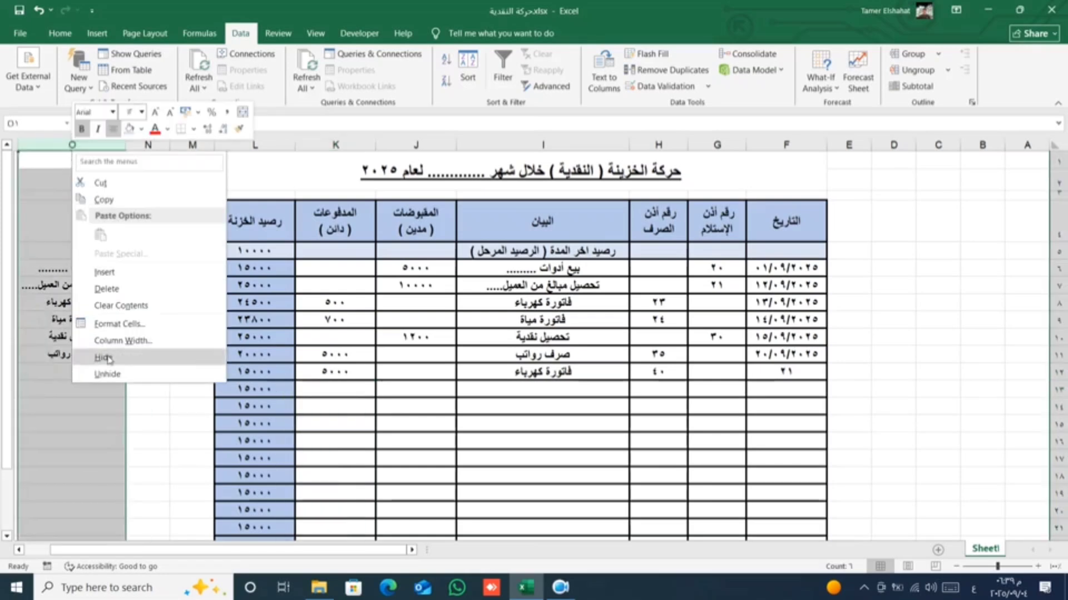
click(110, 357)
click(148, 406)
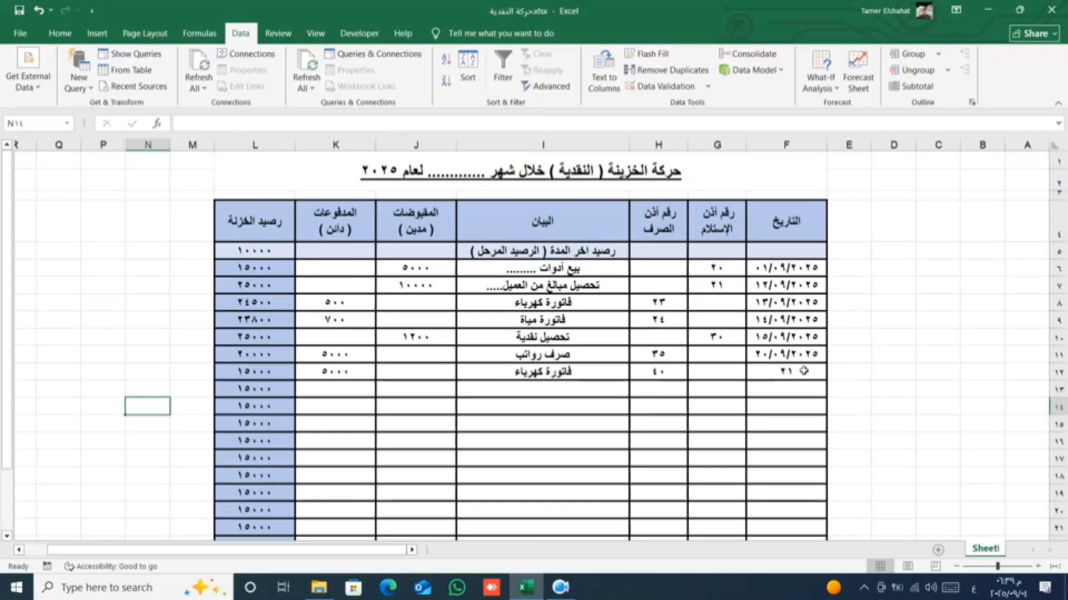
click(802, 371)
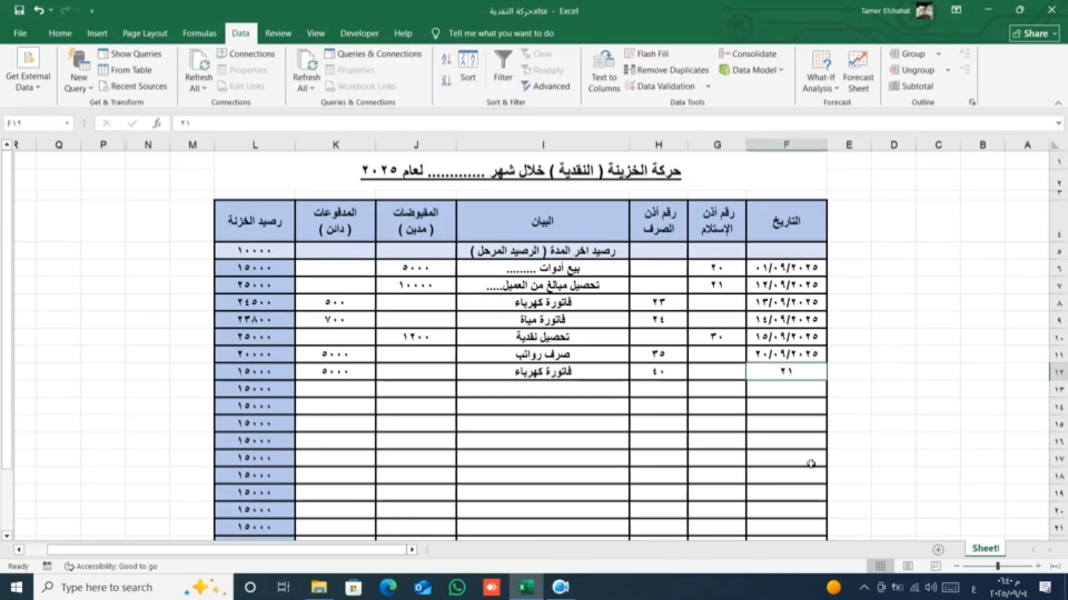